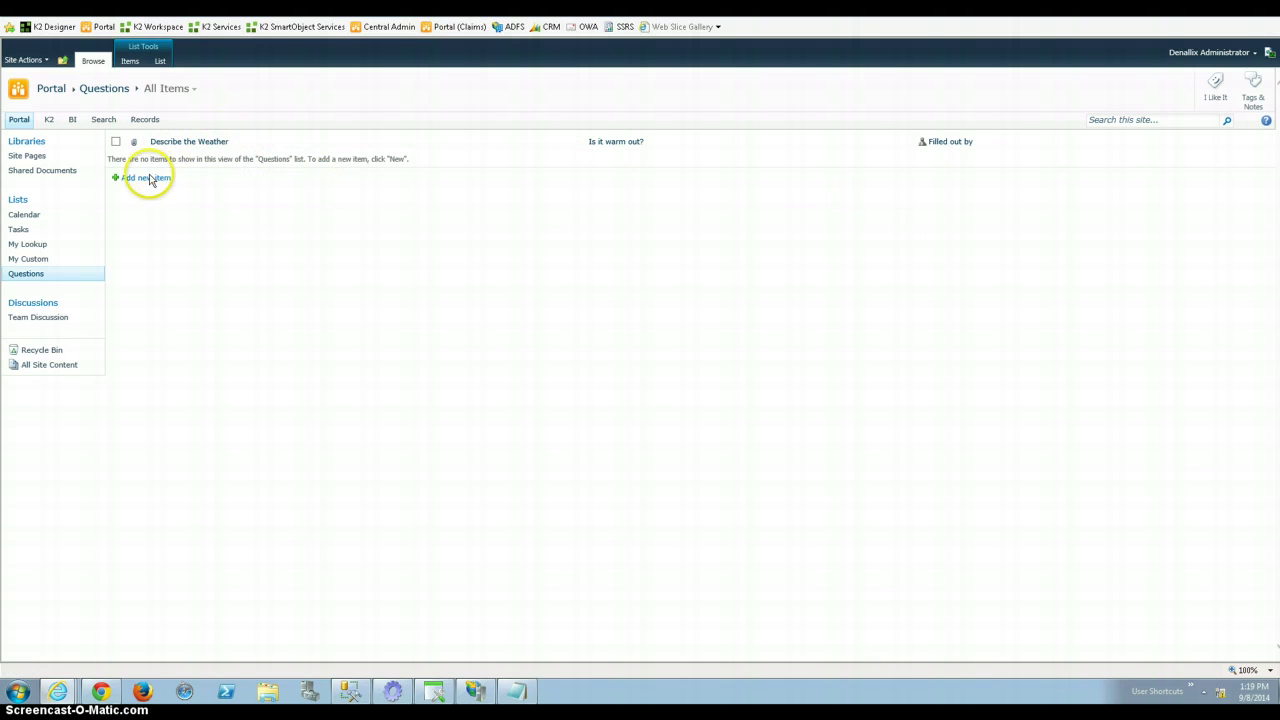
Step: Open K2 Site Settings from the Questions list's Site Actions menu
click(27, 60)
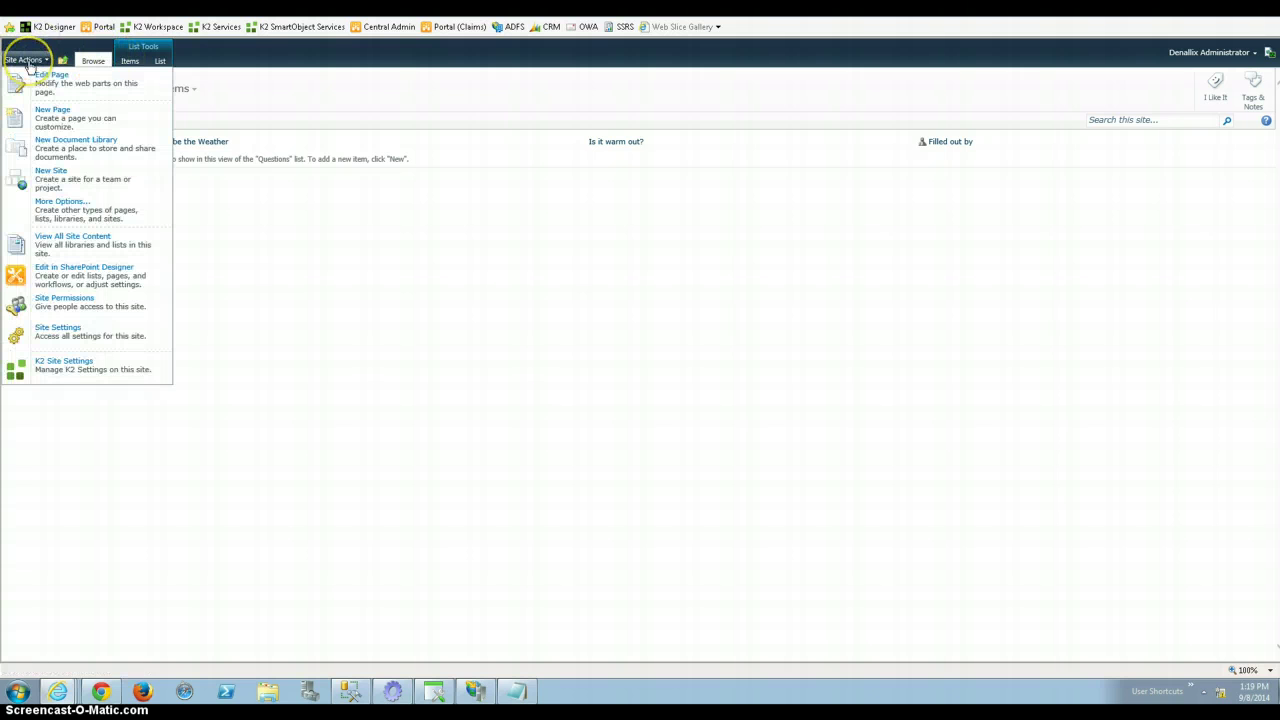
click(56, 373)
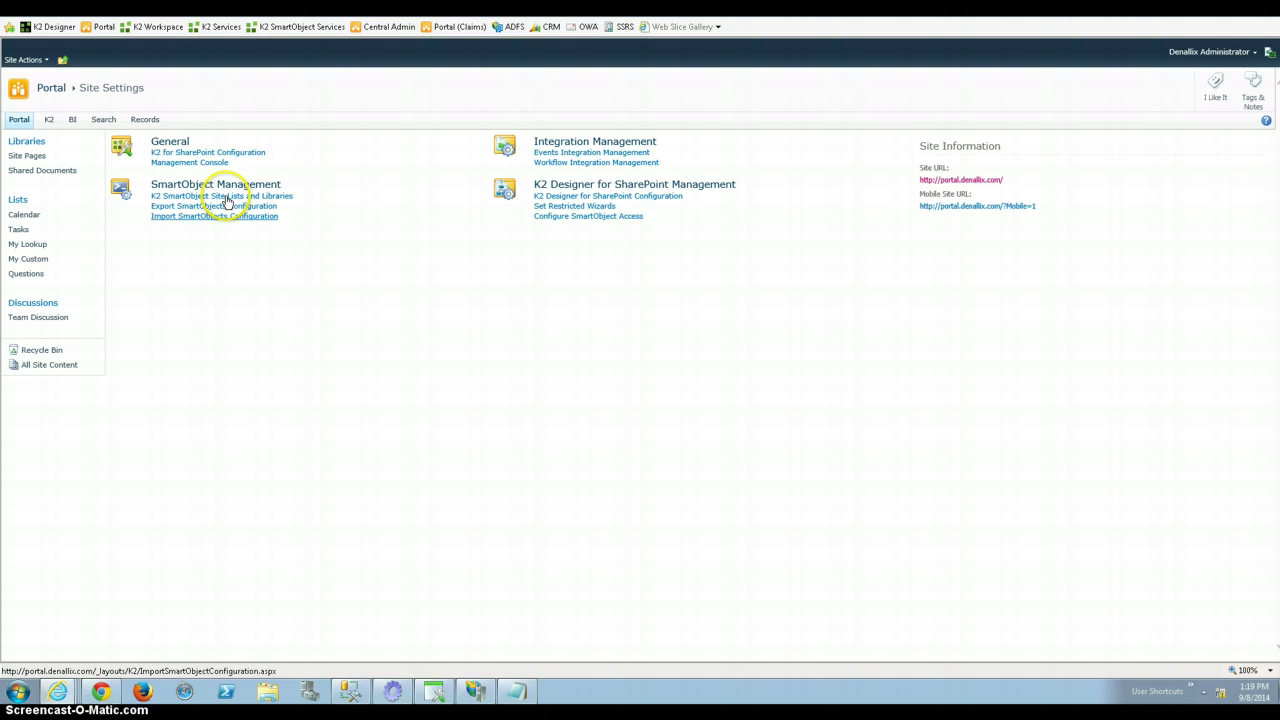
Step: Generate a K2 SmartObject for the Questions list under K2 SmartObject Site Lists and Libraries
click(219, 277)
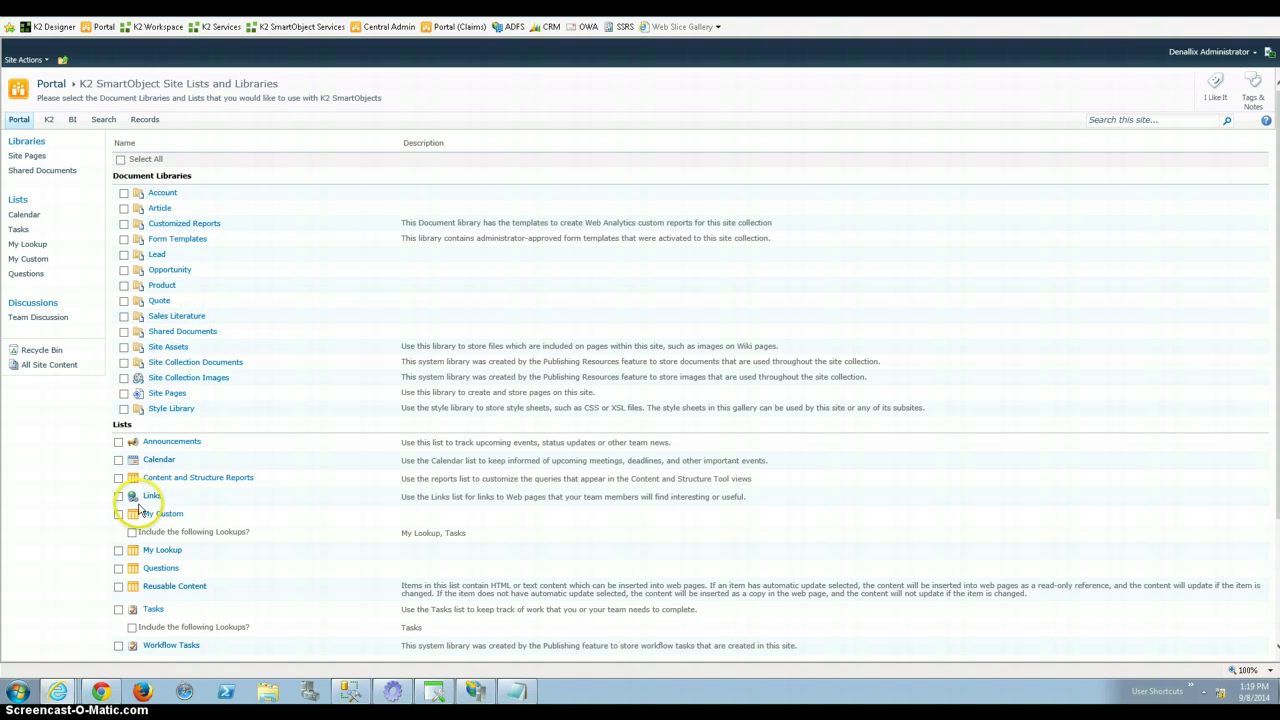
scroll(140, 510, down, 2)
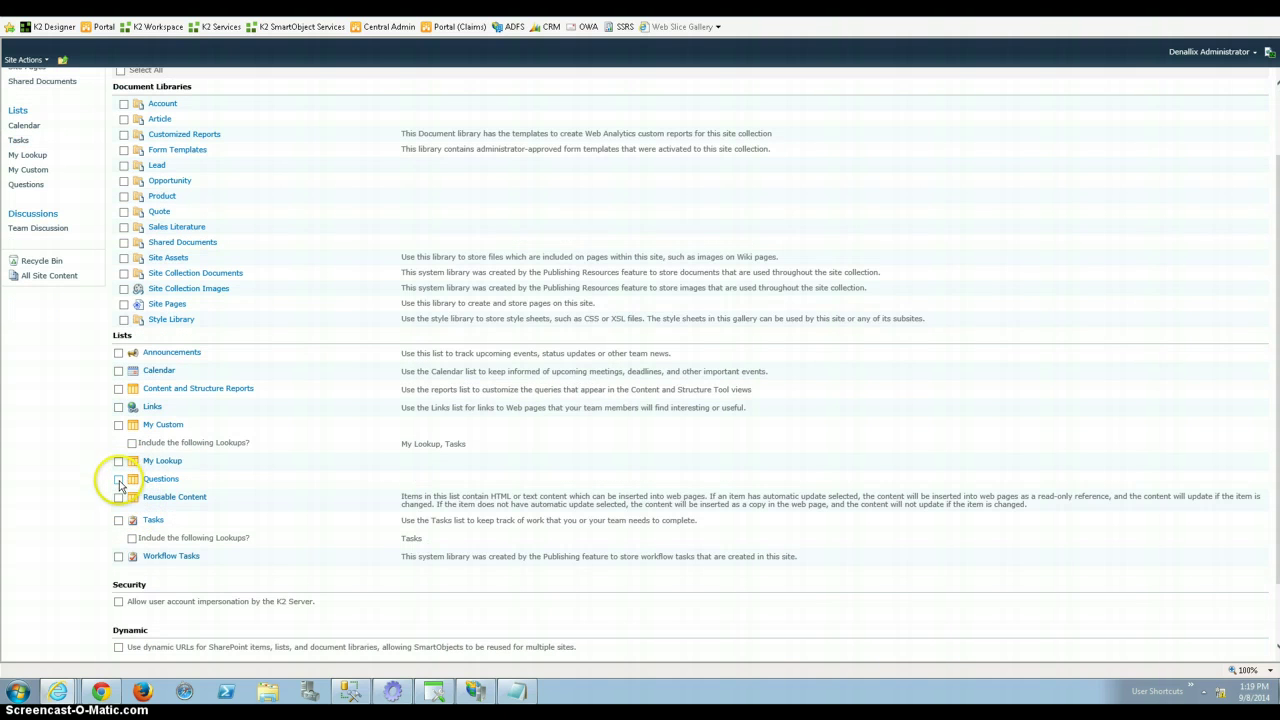
click(119, 480)
scroll(251, 523, down, 2)
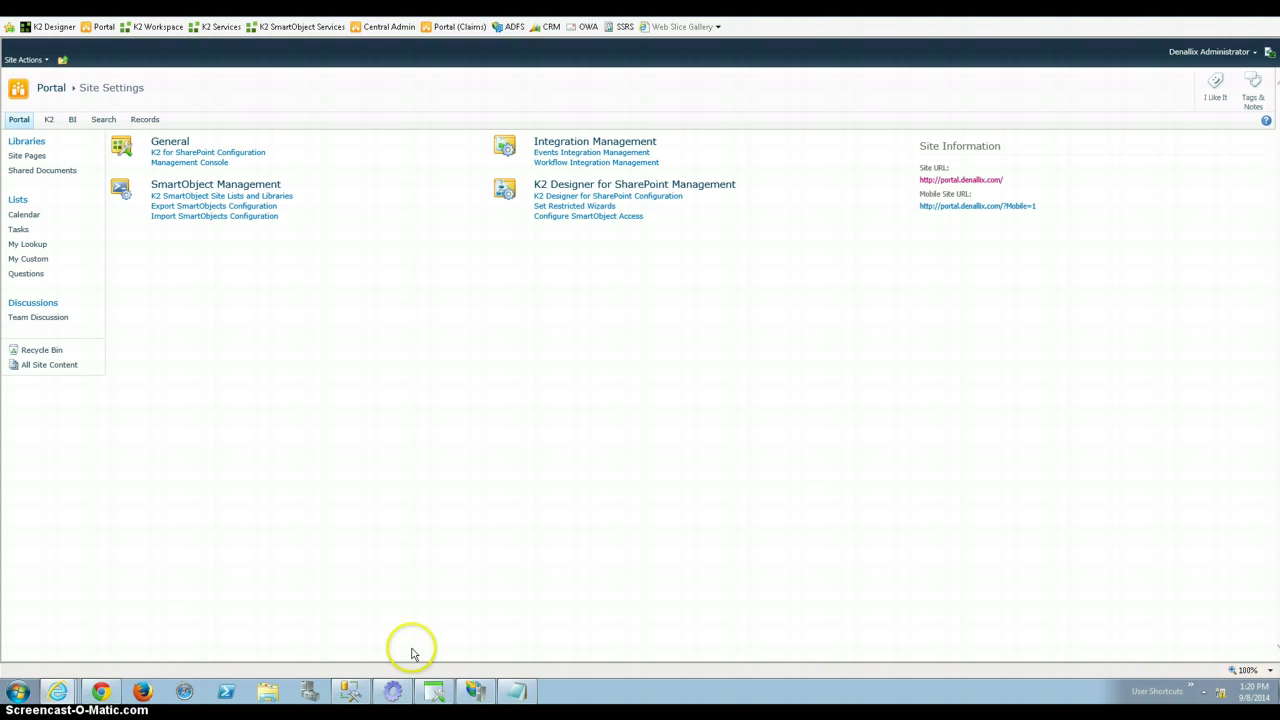
Step: Restore the SmartObjects Services Tester window and scroll its tree back to the top
click(389, 690)
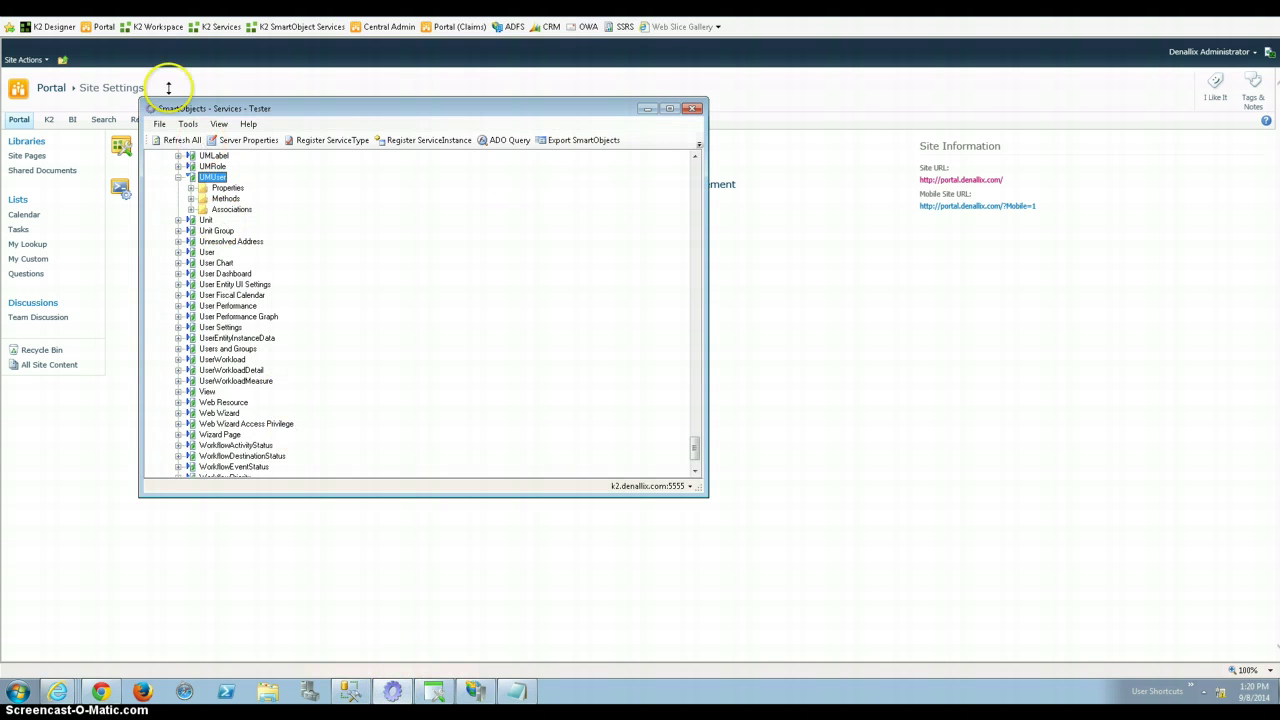
drag(204, 115, 356, 189)
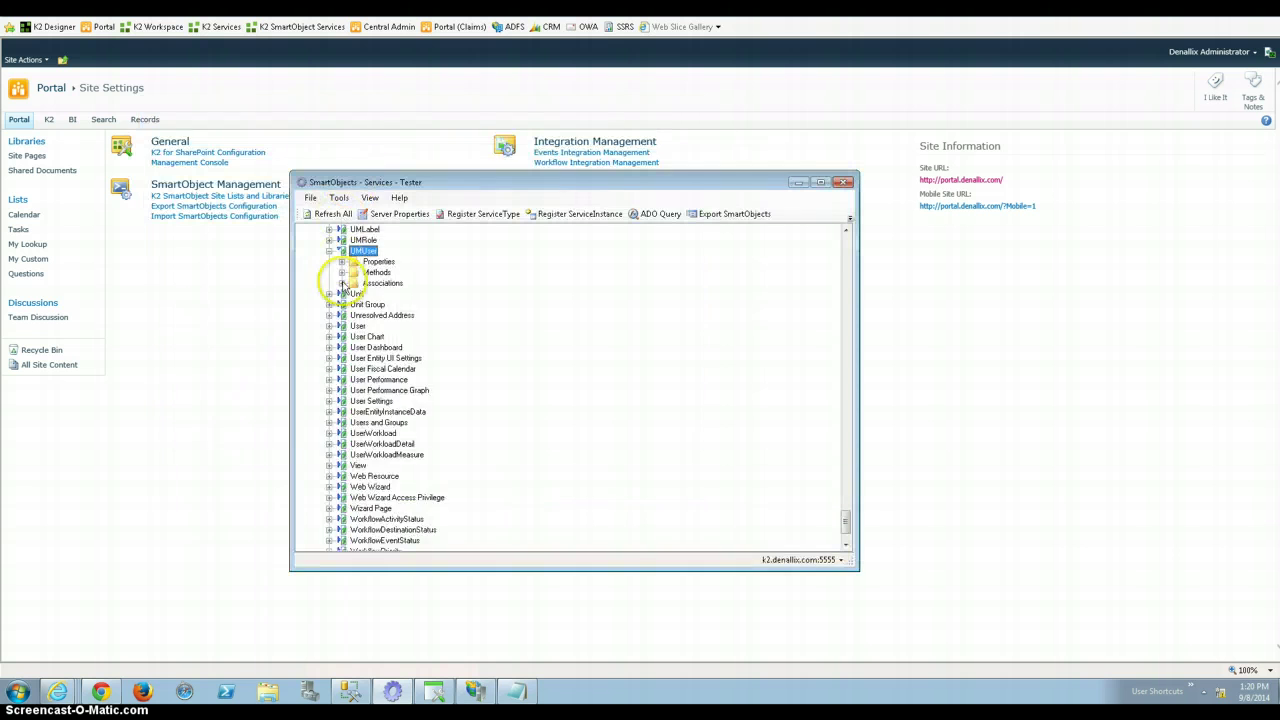
scroll(340, 290, up, 5)
scroll(358, 370, up, 10)
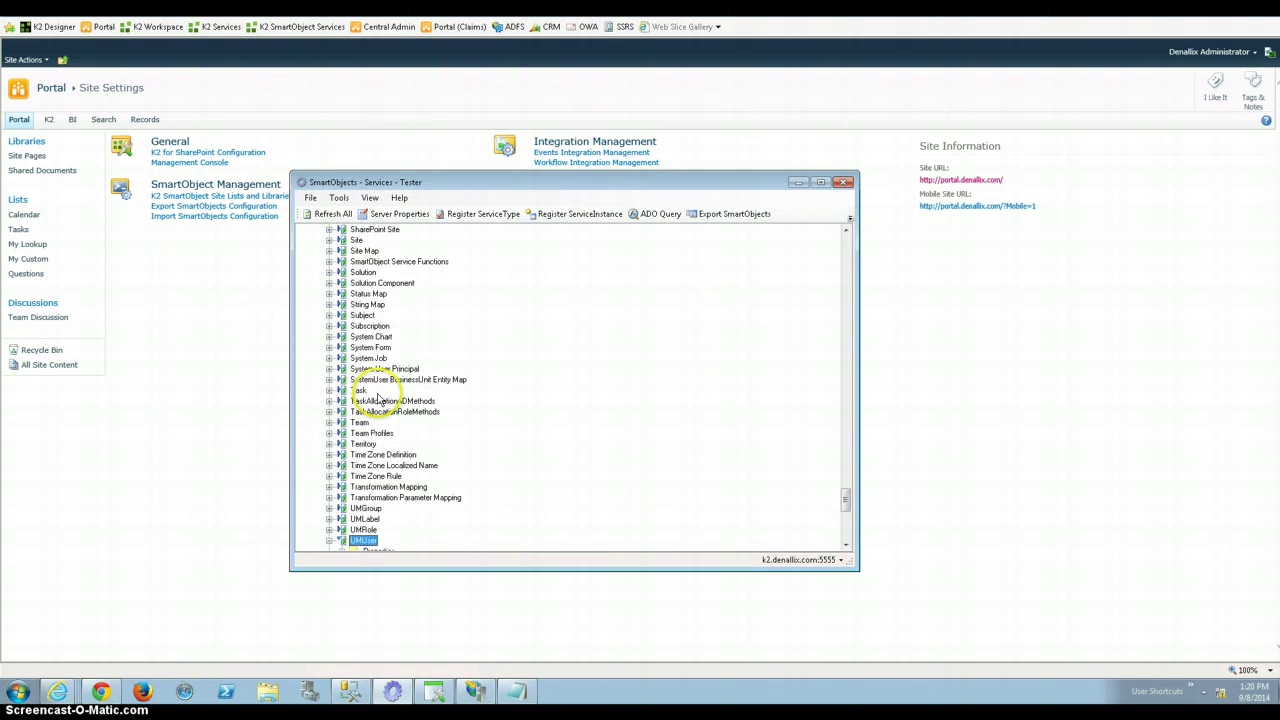
scroll(358, 325, up, 15)
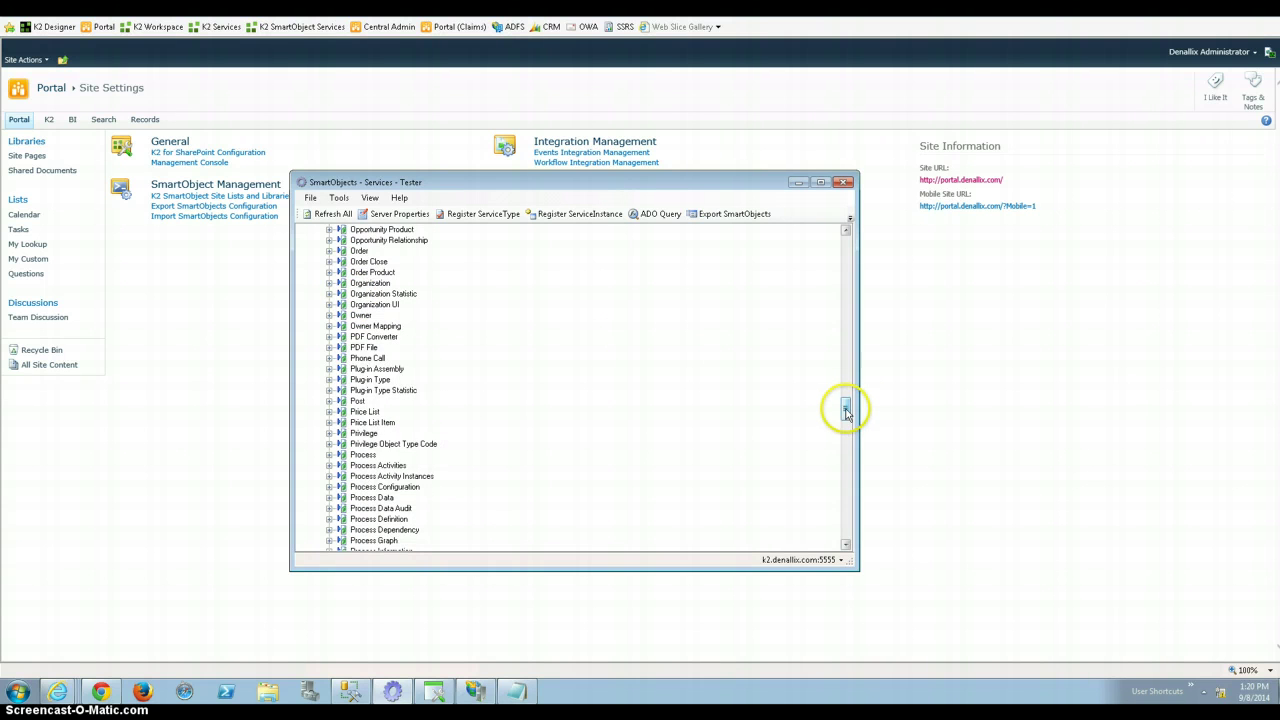
drag(846, 408, 846, 240)
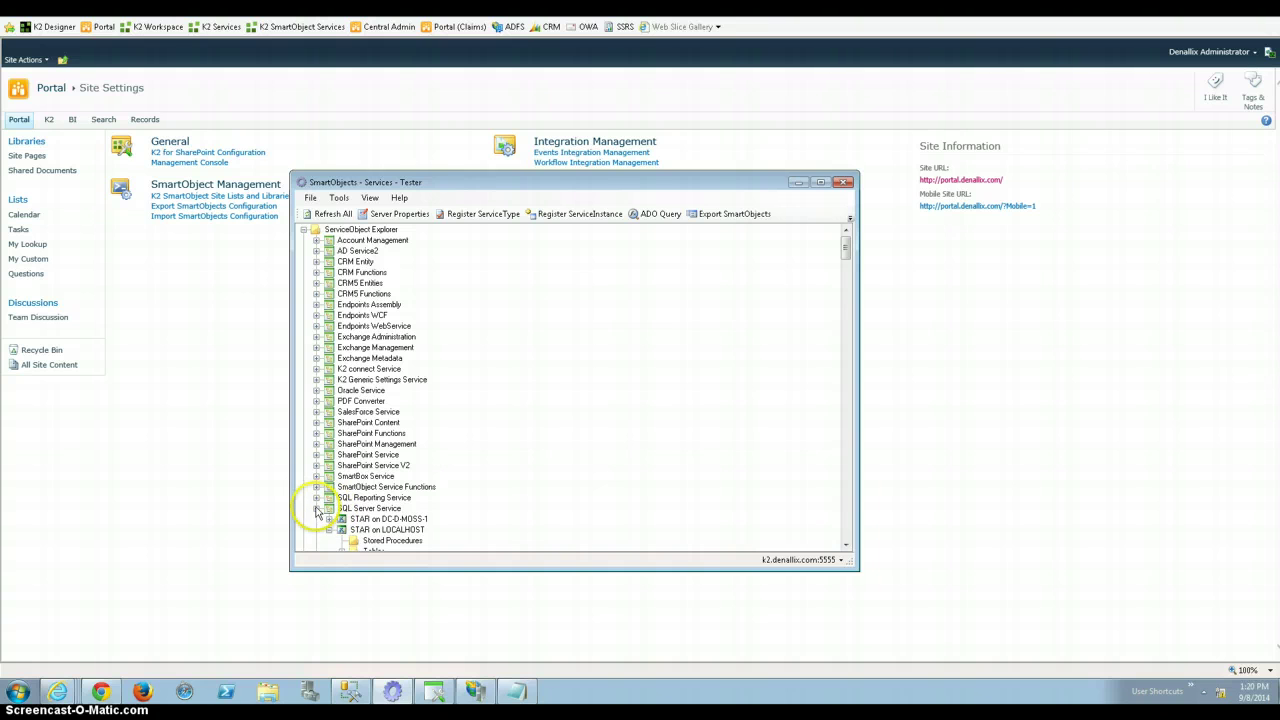
Step: Collapse the SQL Server, User Role Manager, All SmartObjects, Accounting and Active Directory branches
click(316, 508)
click(315, 531)
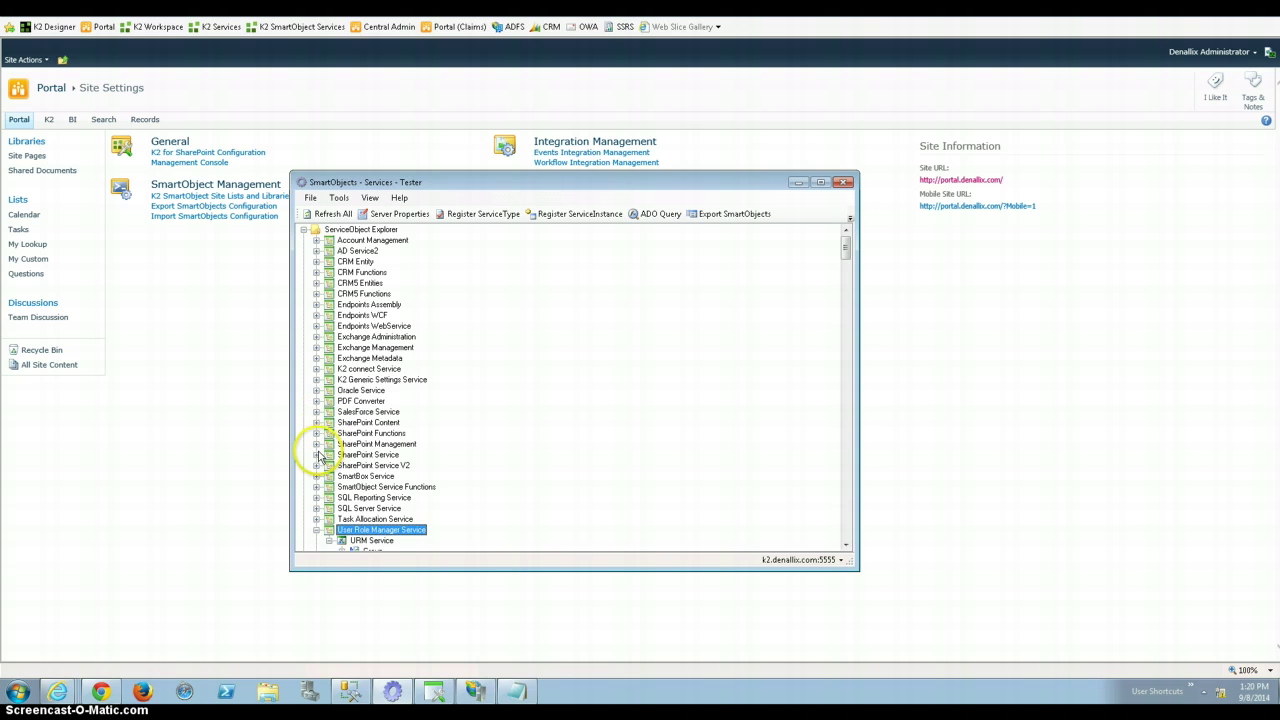
click(316, 530)
mouse_move(845, 258)
mouse_down()
mouse_move(849, 294)
mouse_move(846, 279)
mouse_up()
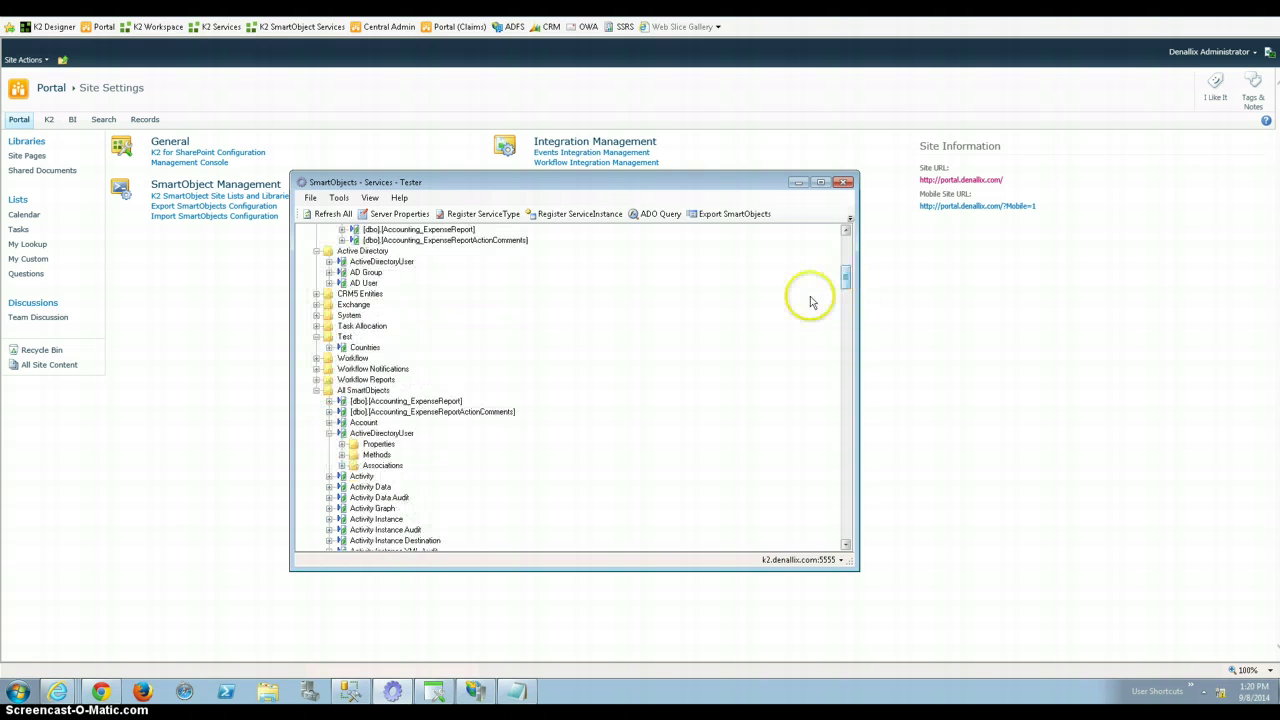
click(316, 390)
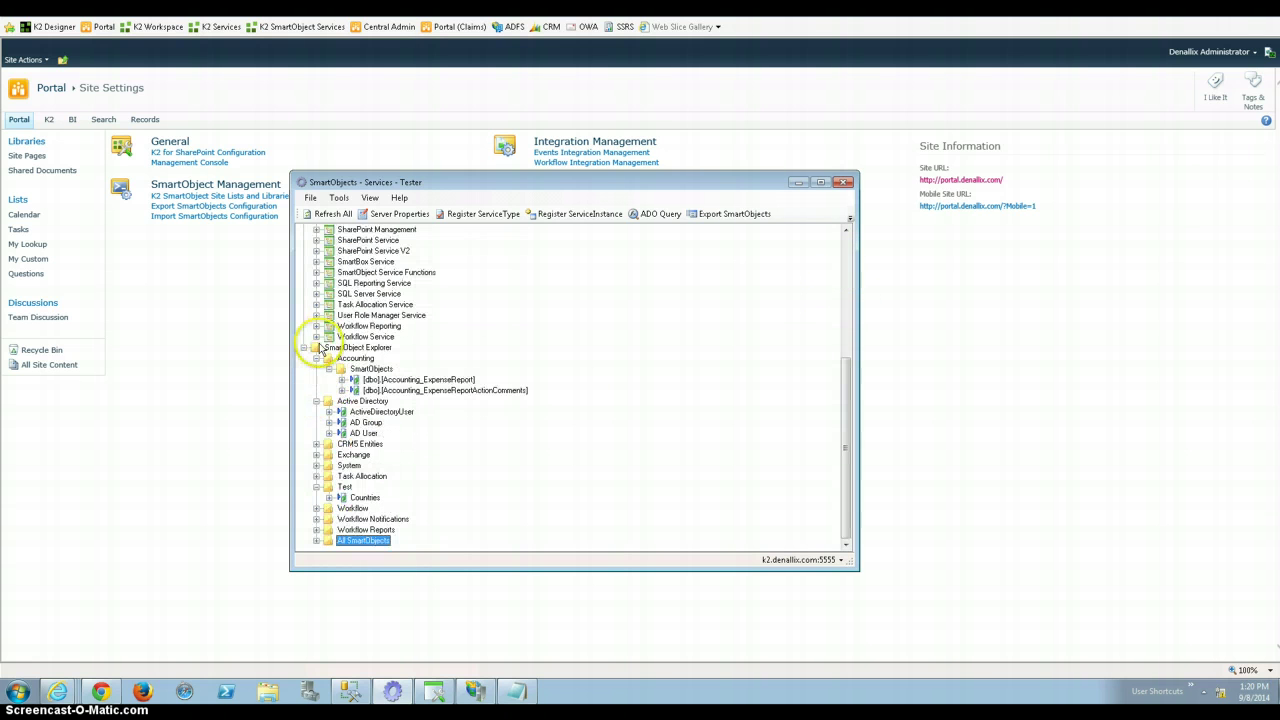
click(316, 358)
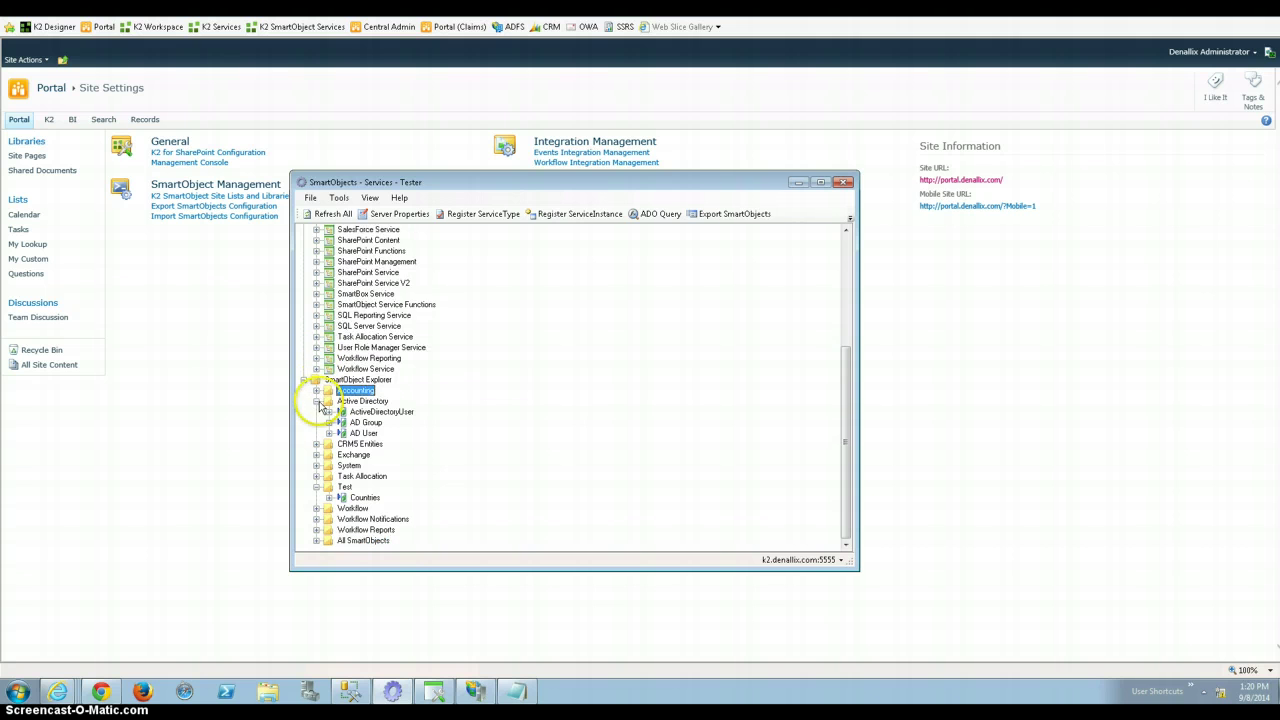
click(316, 401)
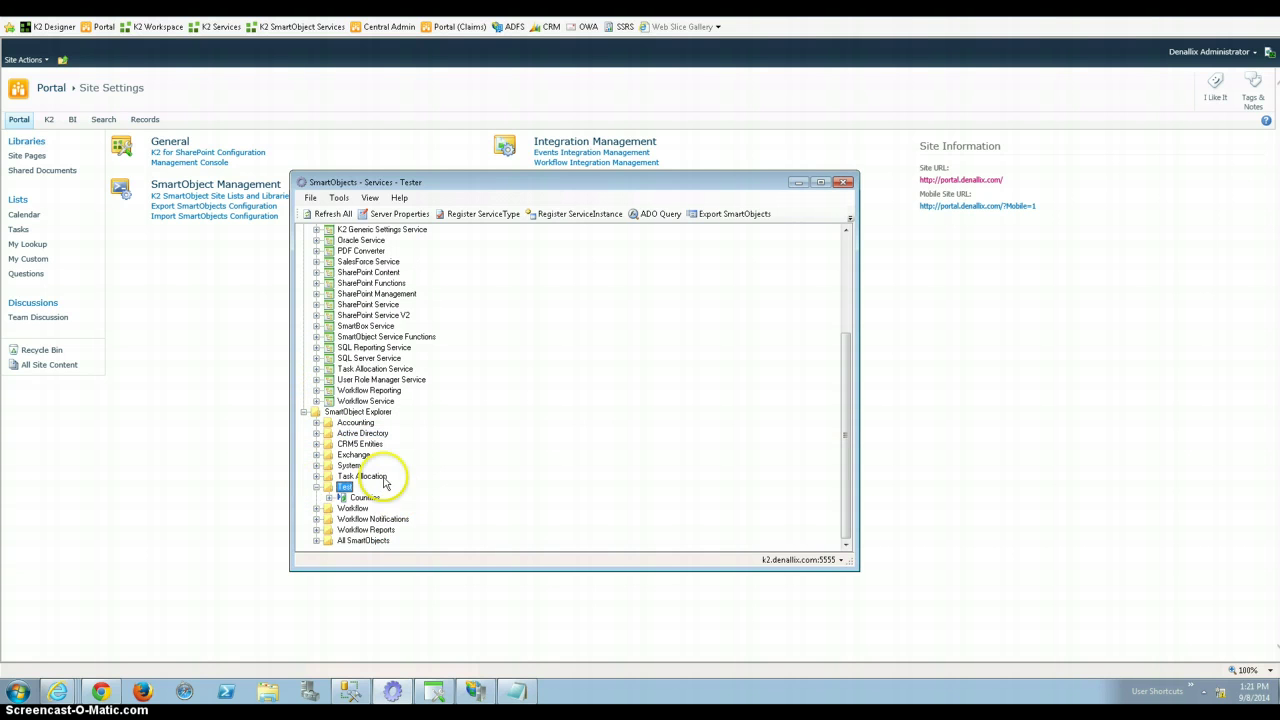
Step: Refresh all SmartObjects and expand portal.denallix.com > Questions
click(352, 411)
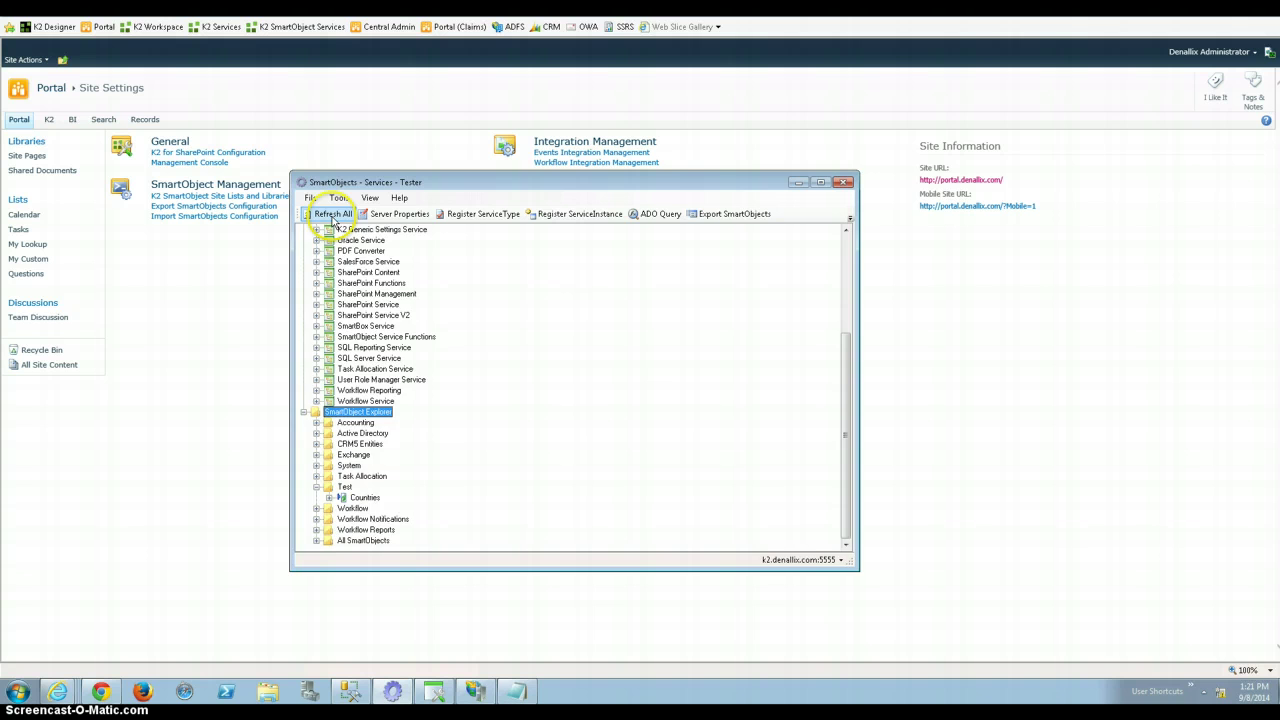
click(318, 214)
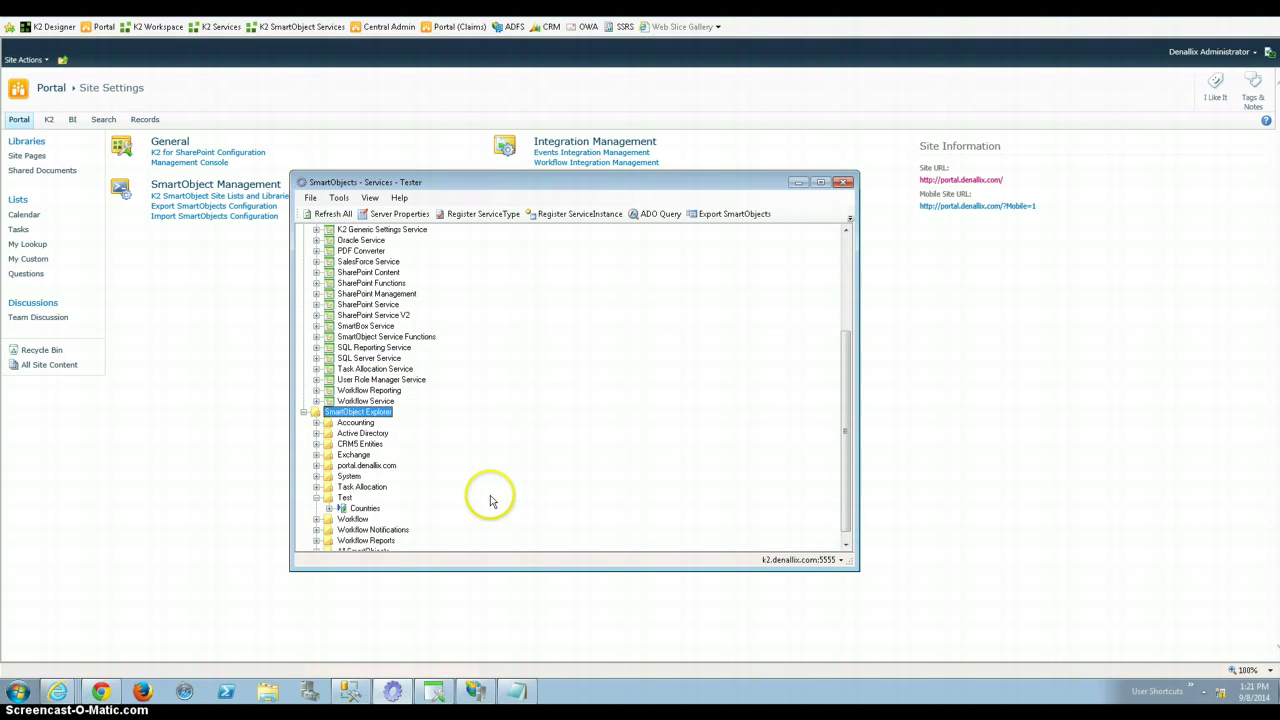
click(316, 466)
click(350, 477)
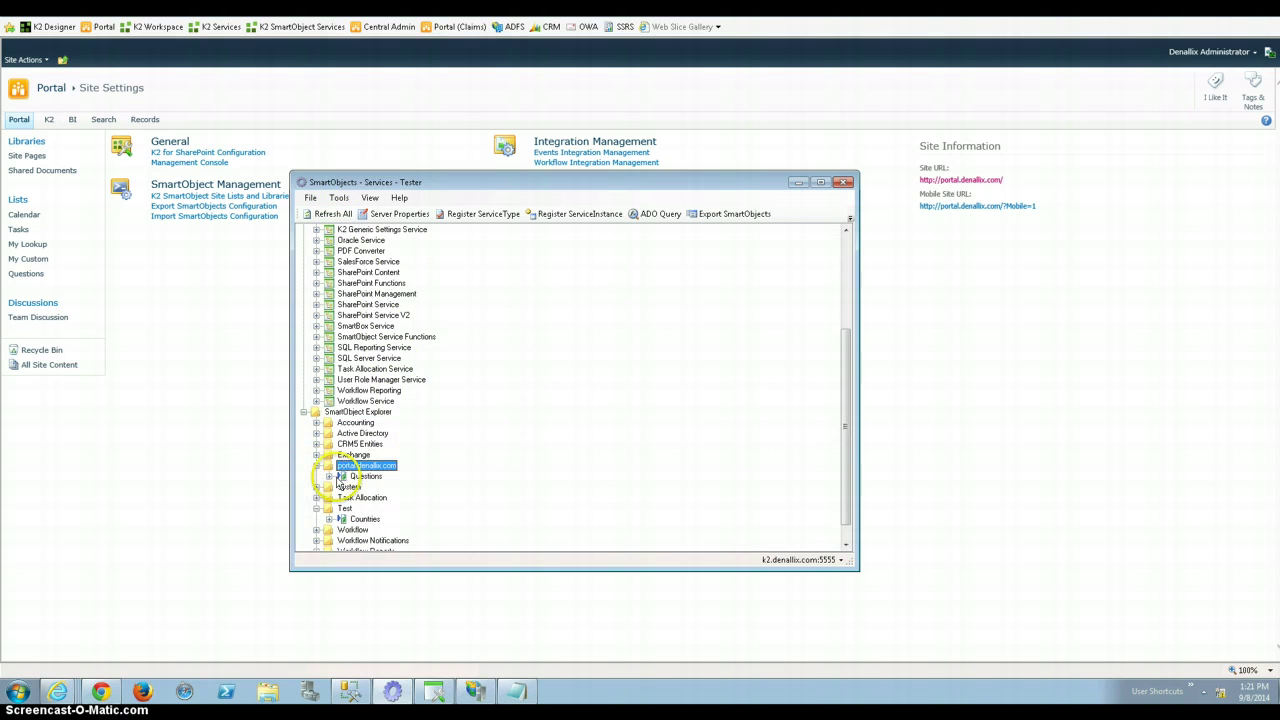
click(343, 477)
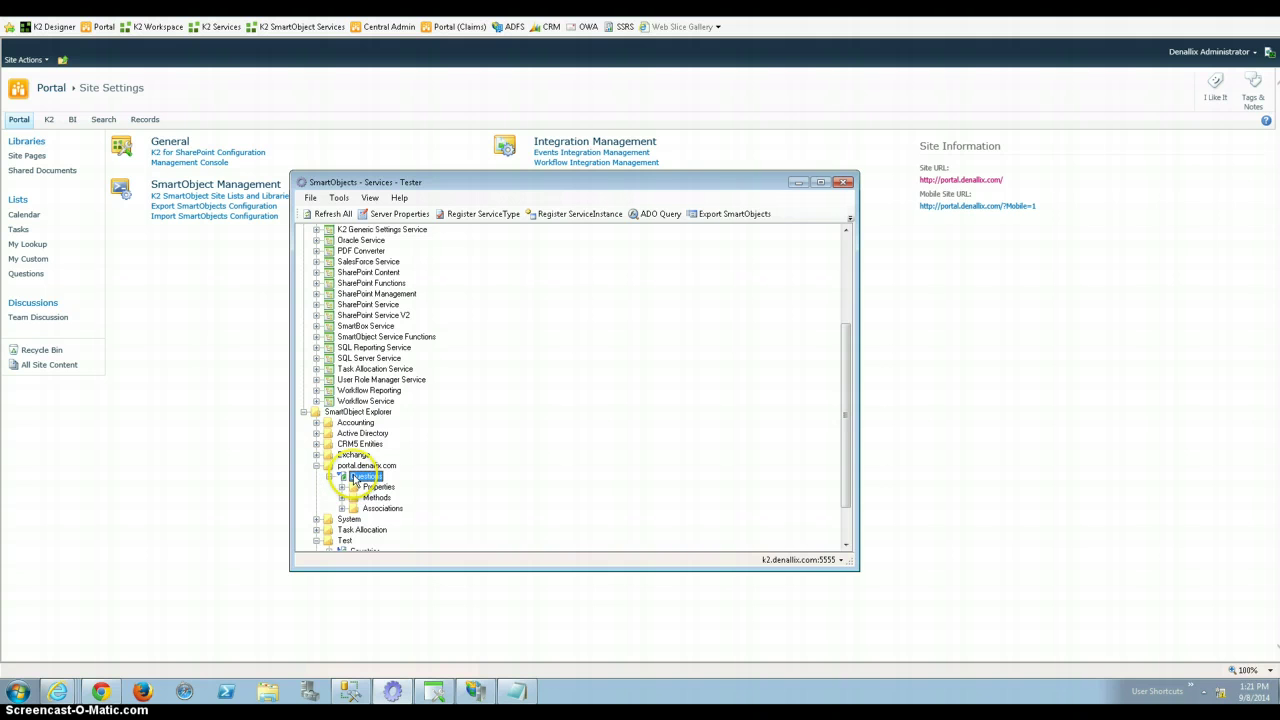
Step: Open Execute SmartObject for Questions with the Create method selected
right_click(356, 478)
click(400, 485)
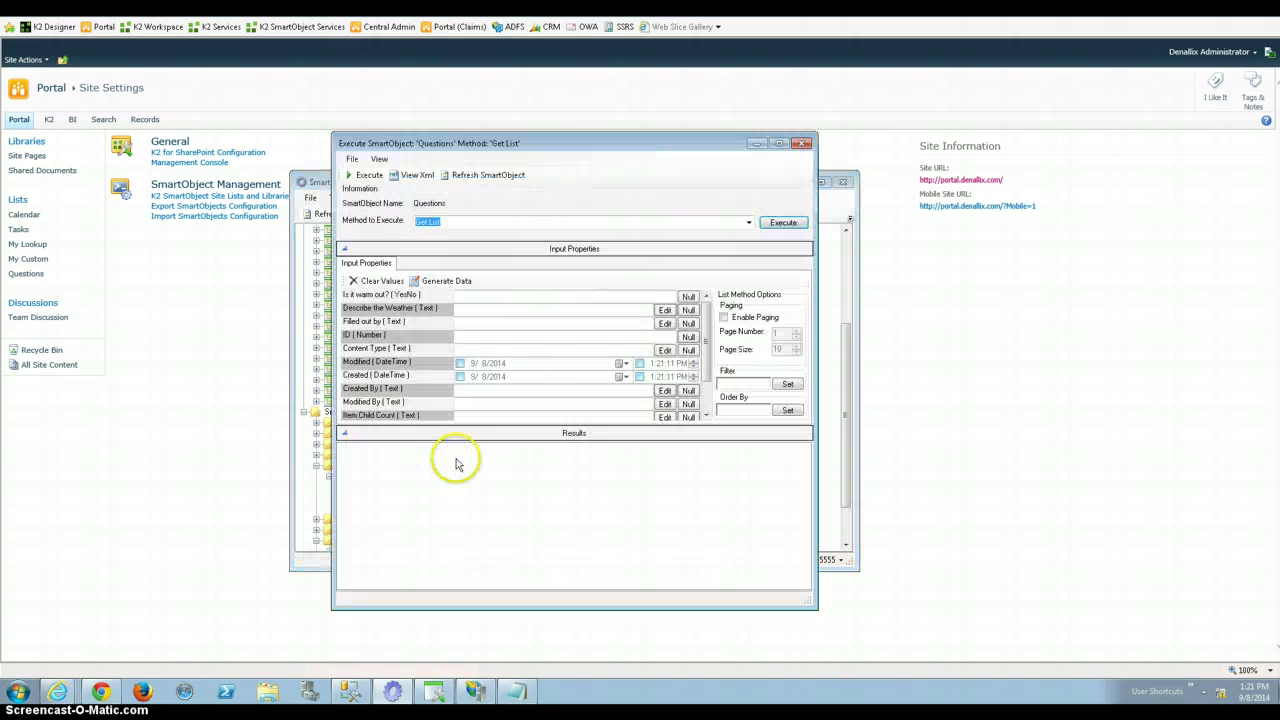
click(748, 222)
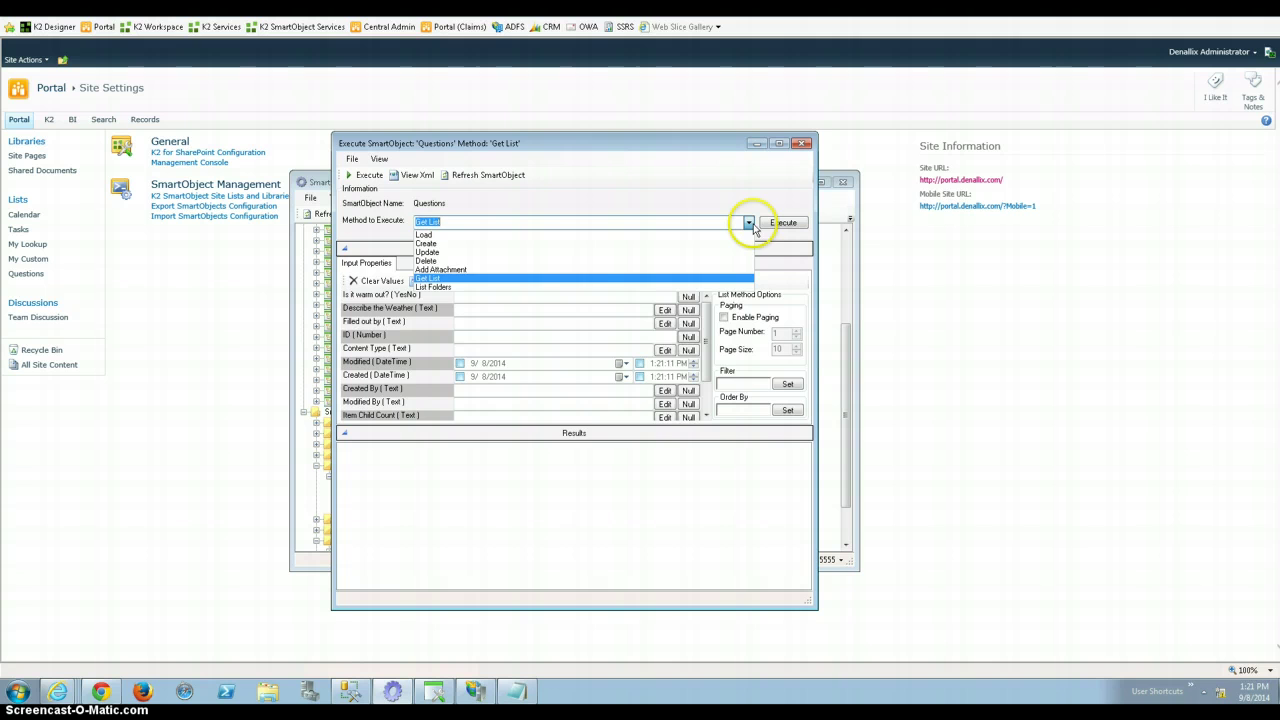
click(492, 250)
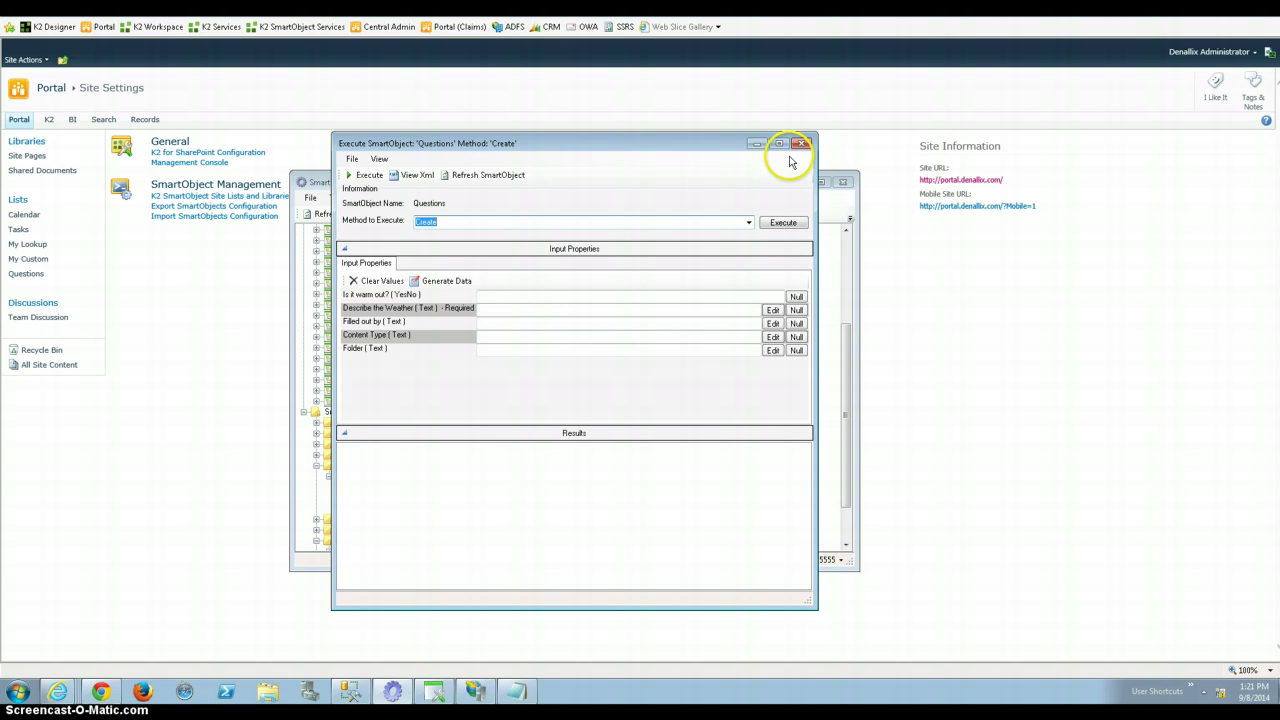
Step: Create a Questions item with Yes, 'Warm but cloudy' and the user account, then close the tester
click(539, 297)
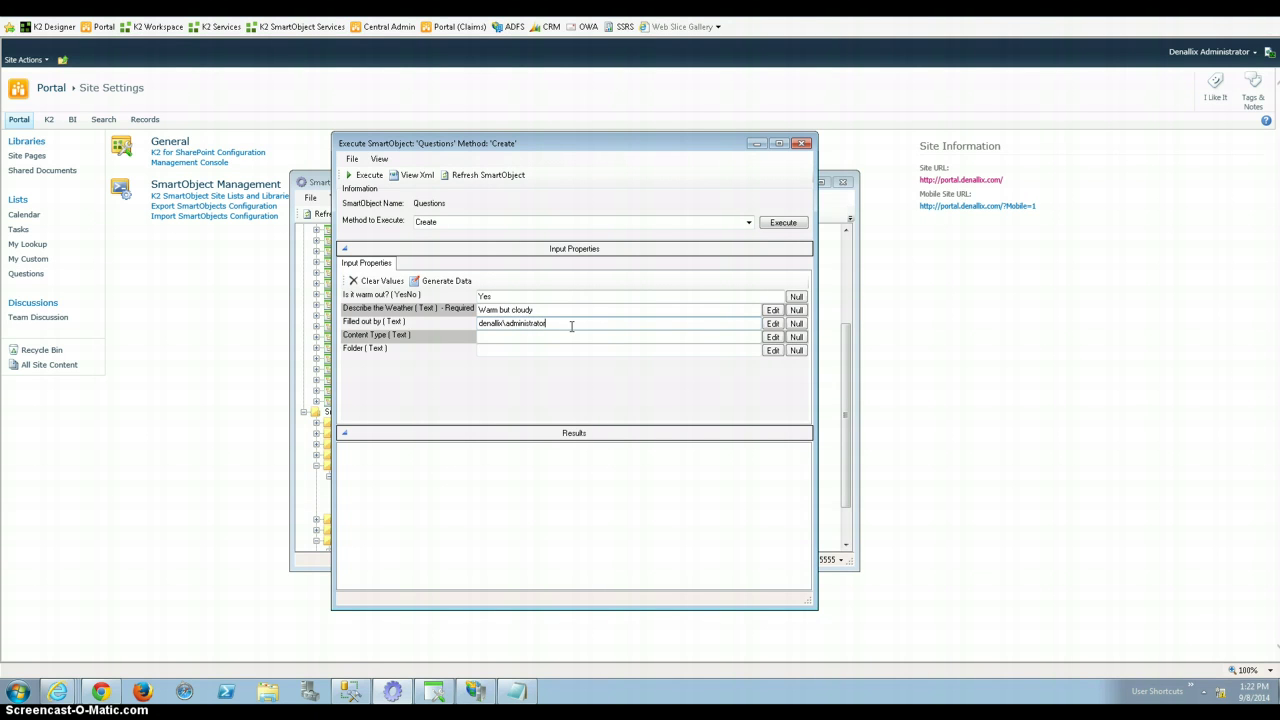
click(771, 222)
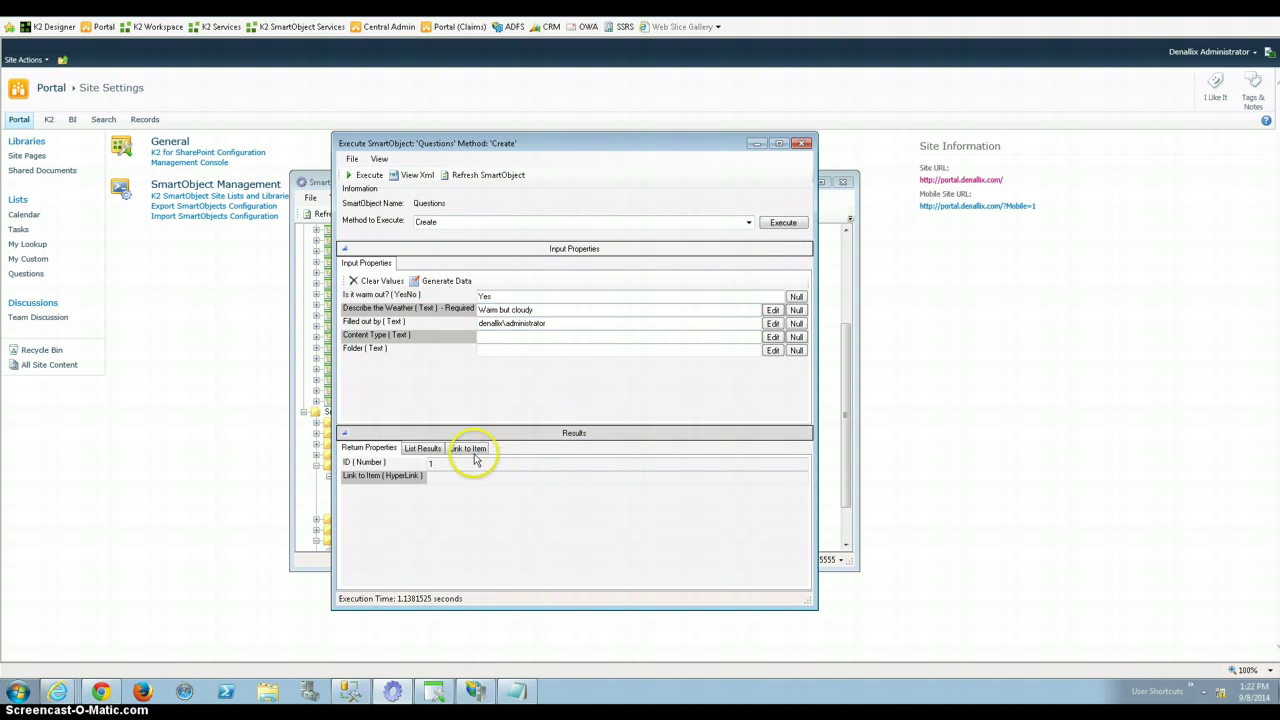
click(220, 308)
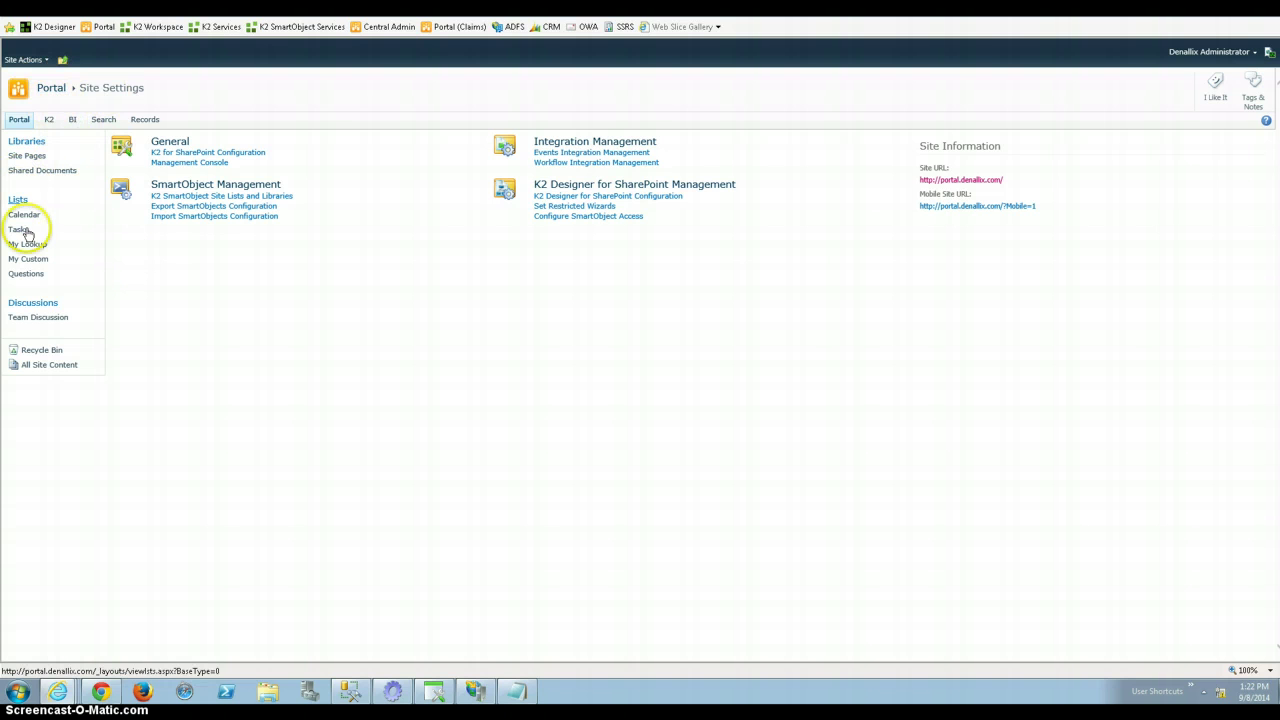
Step: Review the 'Warm but cloudy' item and its Filled out by user, then close the item dialog
click(28, 273)
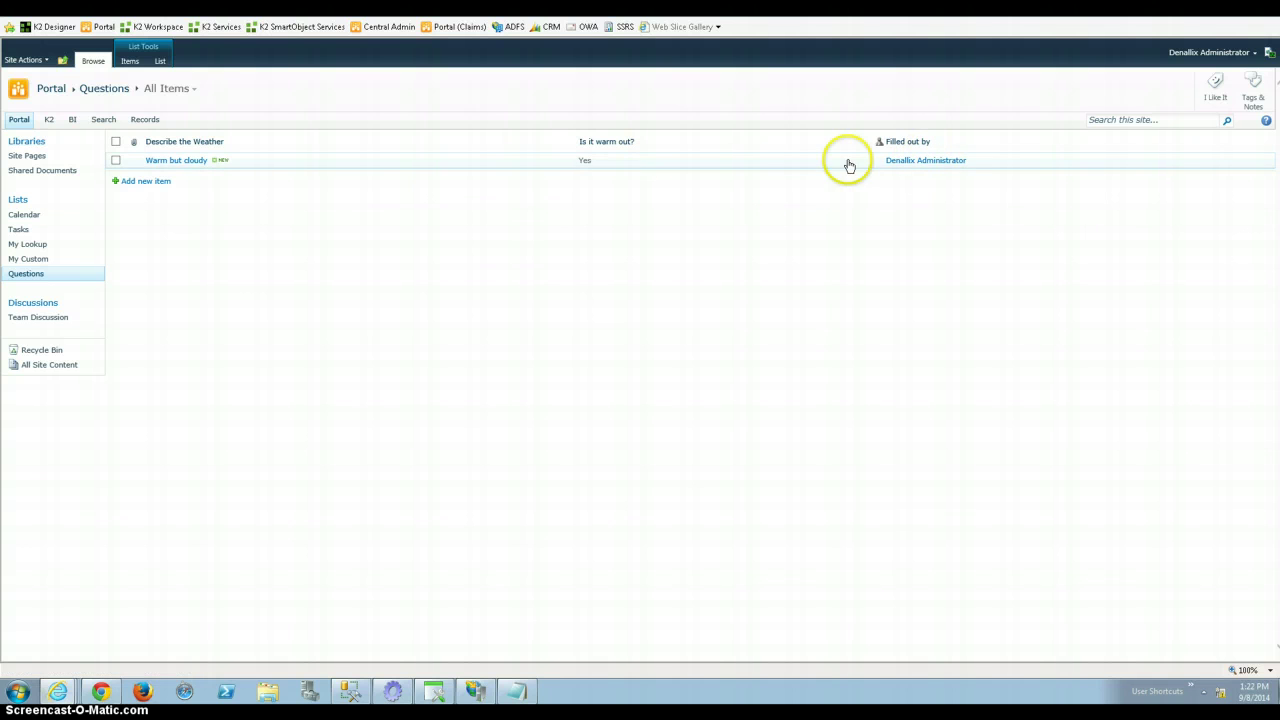
click(907, 162)
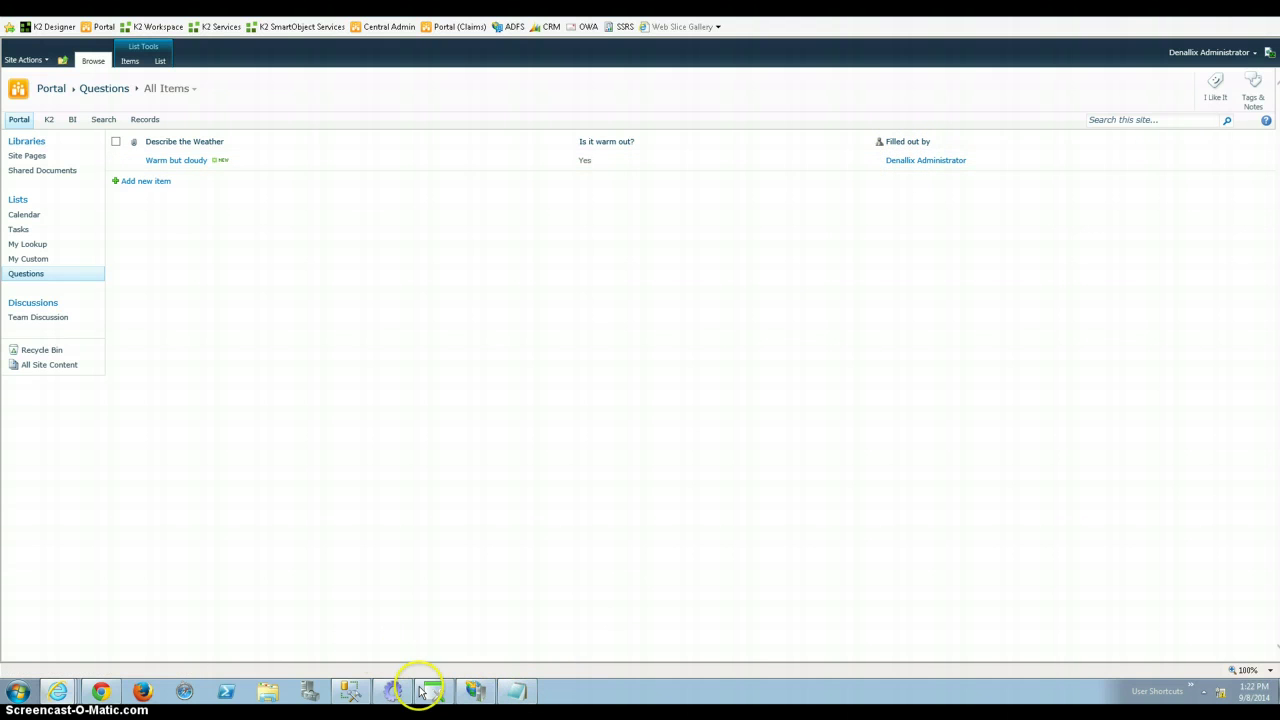
mouse_move(407, 697)
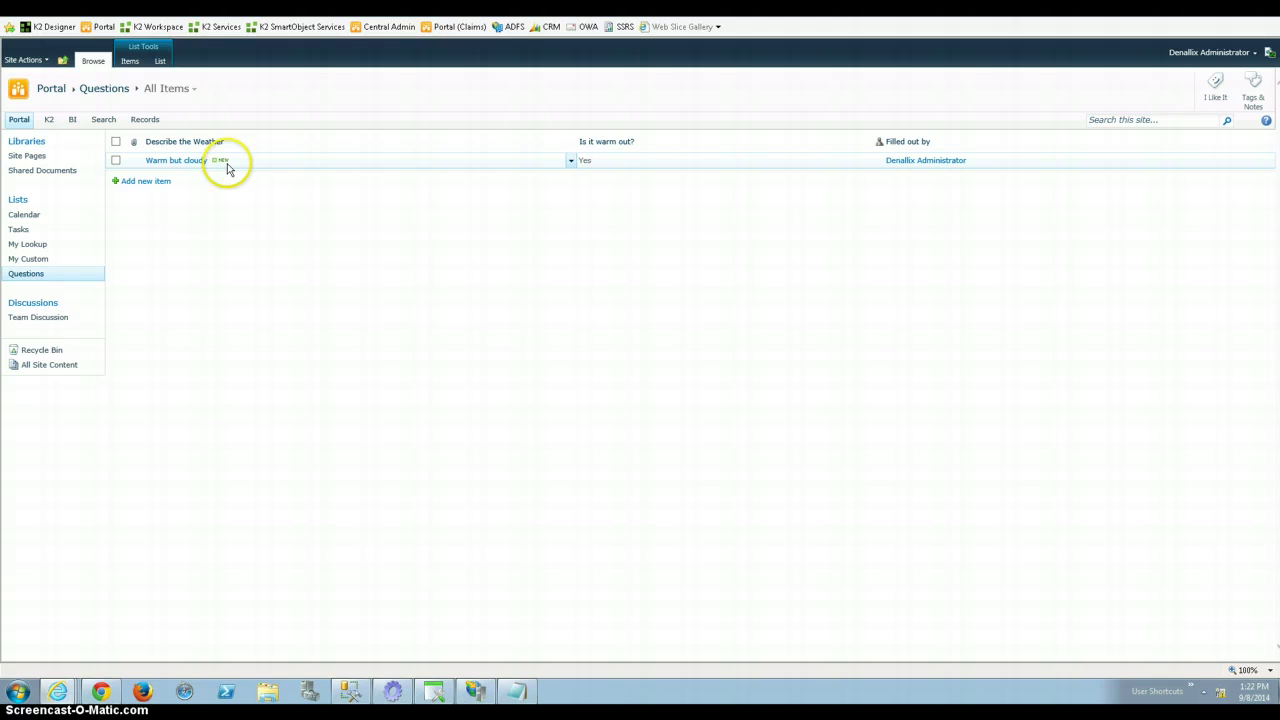
click(183, 164)
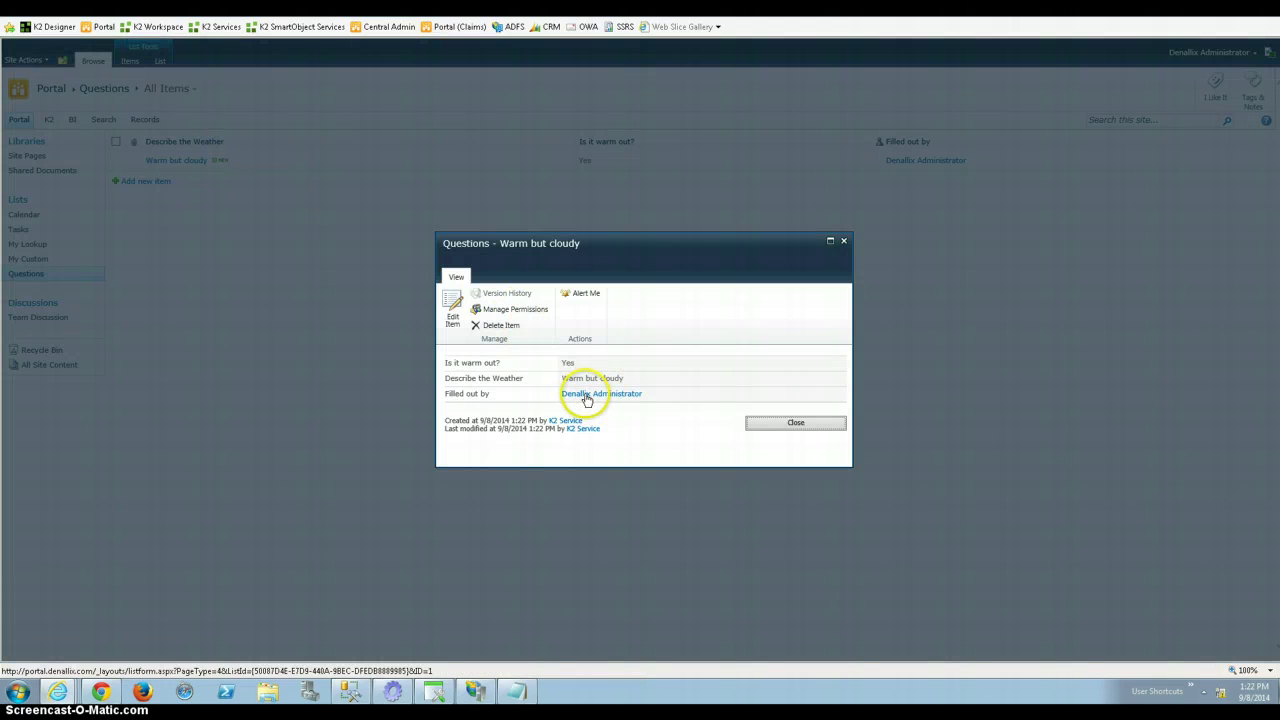
click(843, 241)
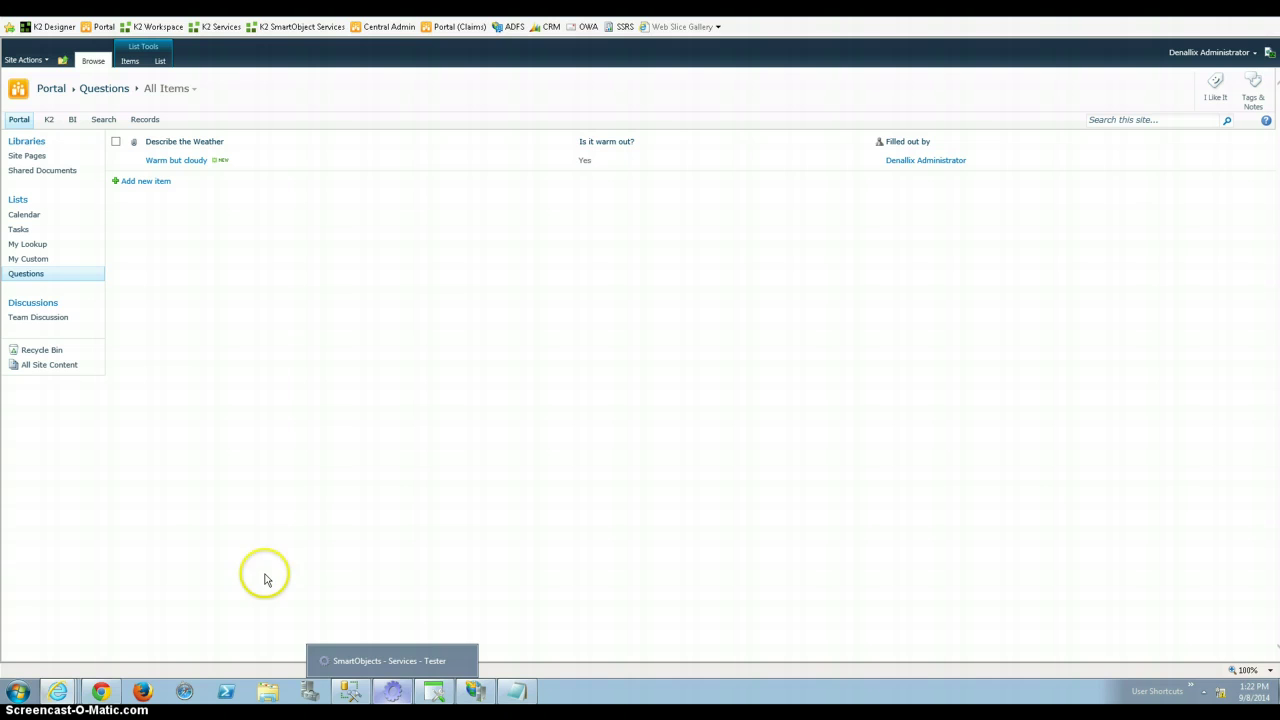
Step: Reload K2 Designer in Chrome, expand All Items, and cancel out of the TestForm designer
click(100, 691)
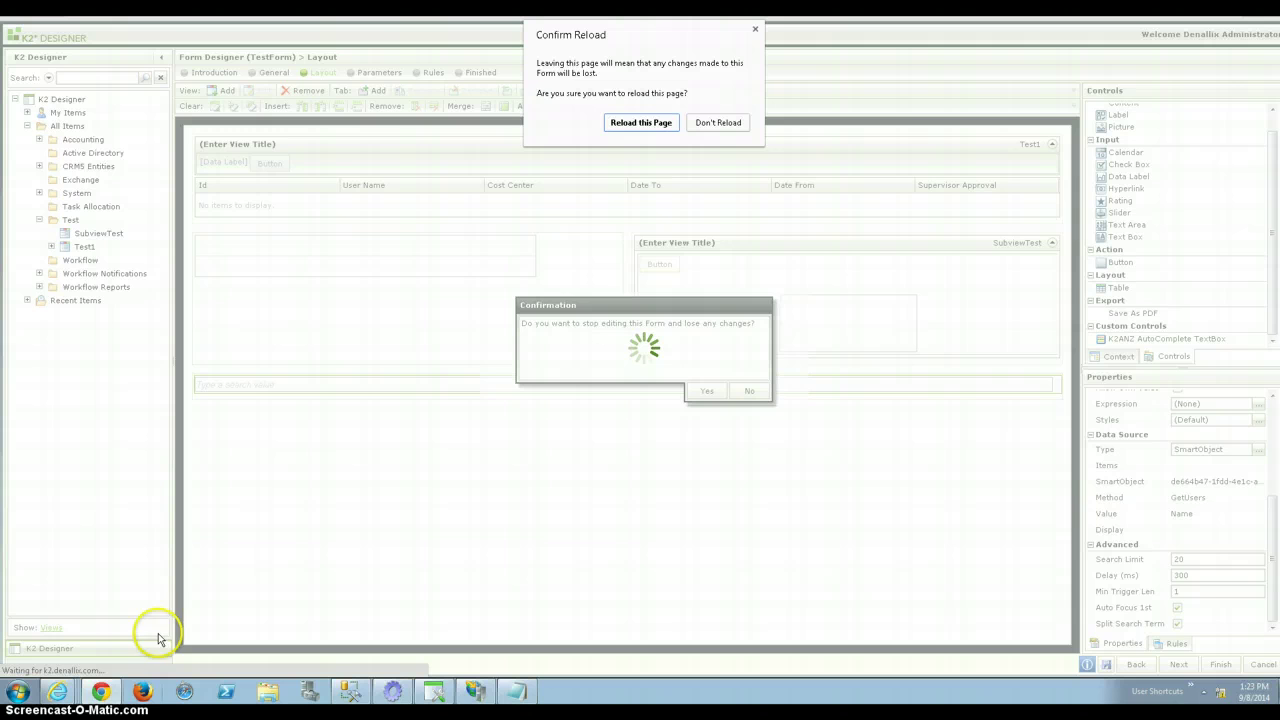
right_click(120, 696)
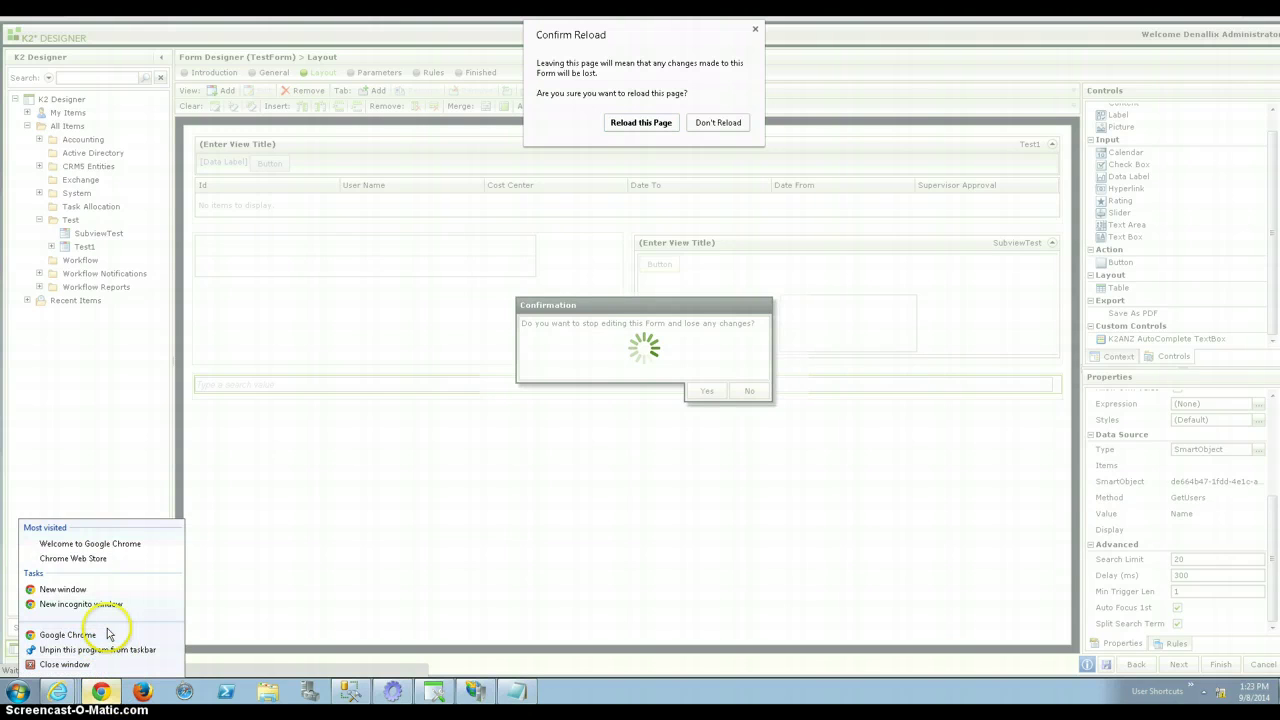
click(108, 634)
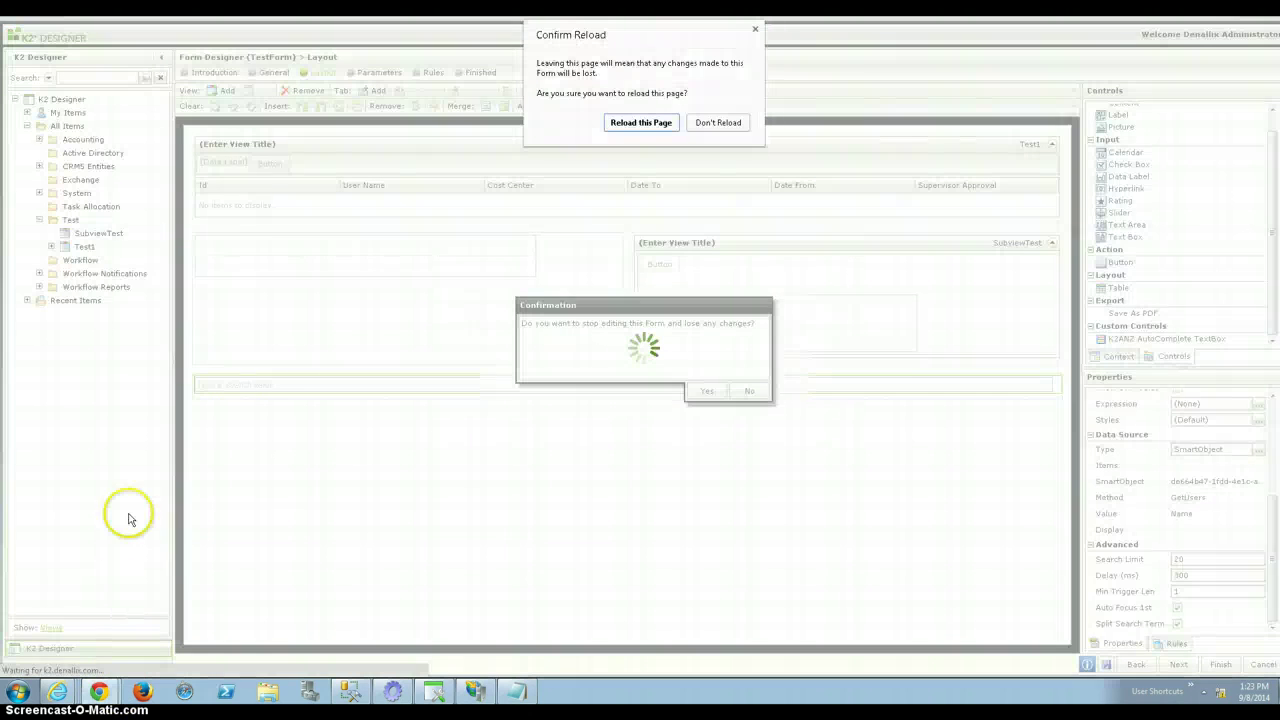
click(650, 125)
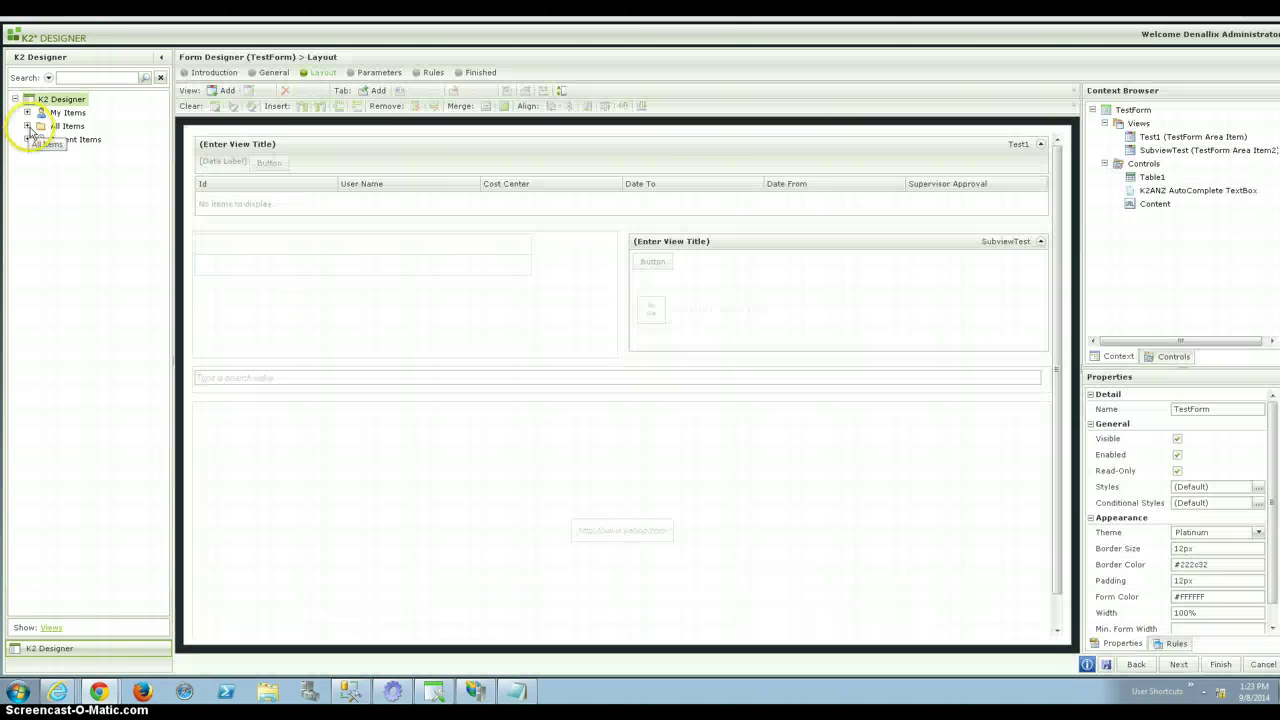
click(27, 124)
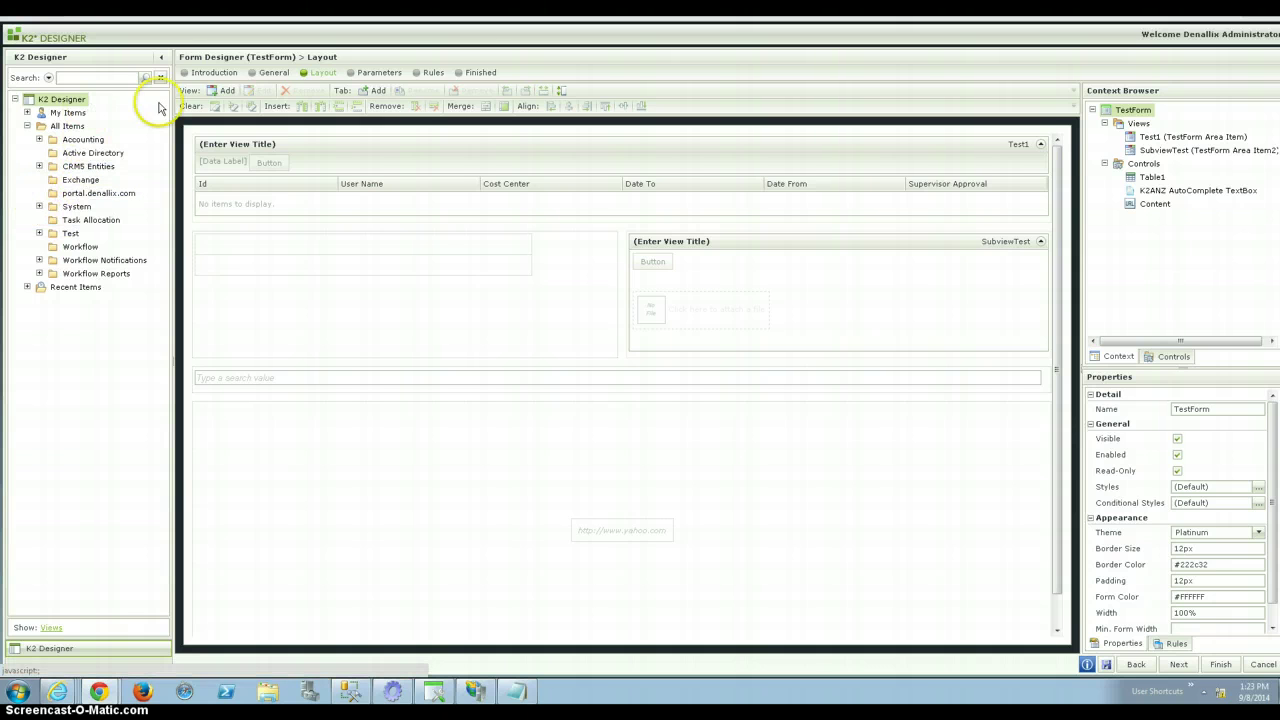
click(1262, 664)
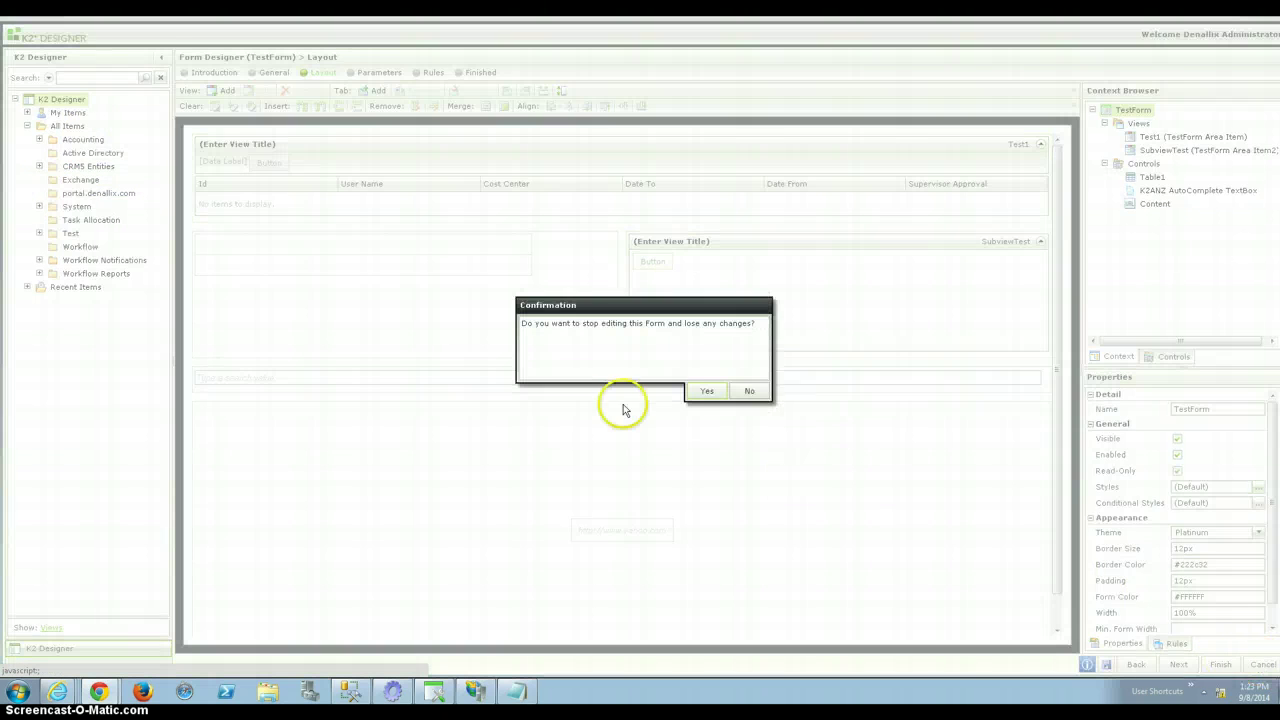
Step: Discard the unsaved form and start designing the QuestionTest view from the portal.denallix.com Questions SmartObject
click(706, 390)
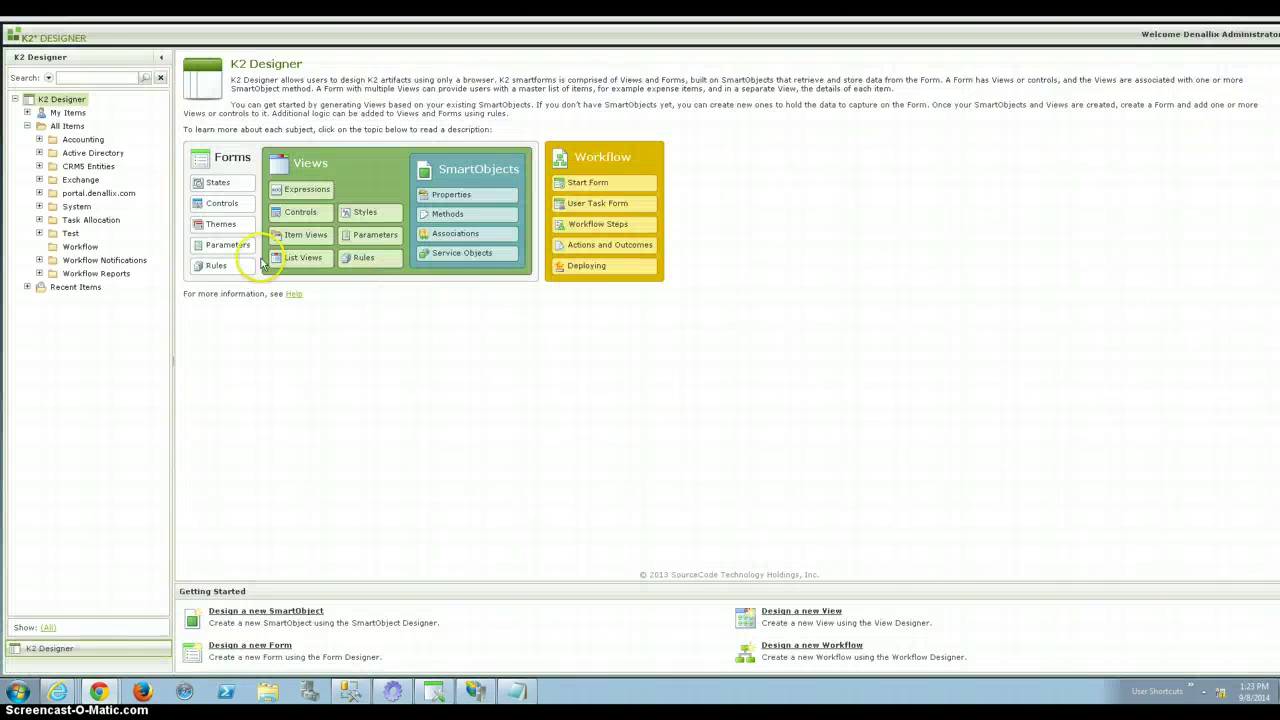
click(40, 194)
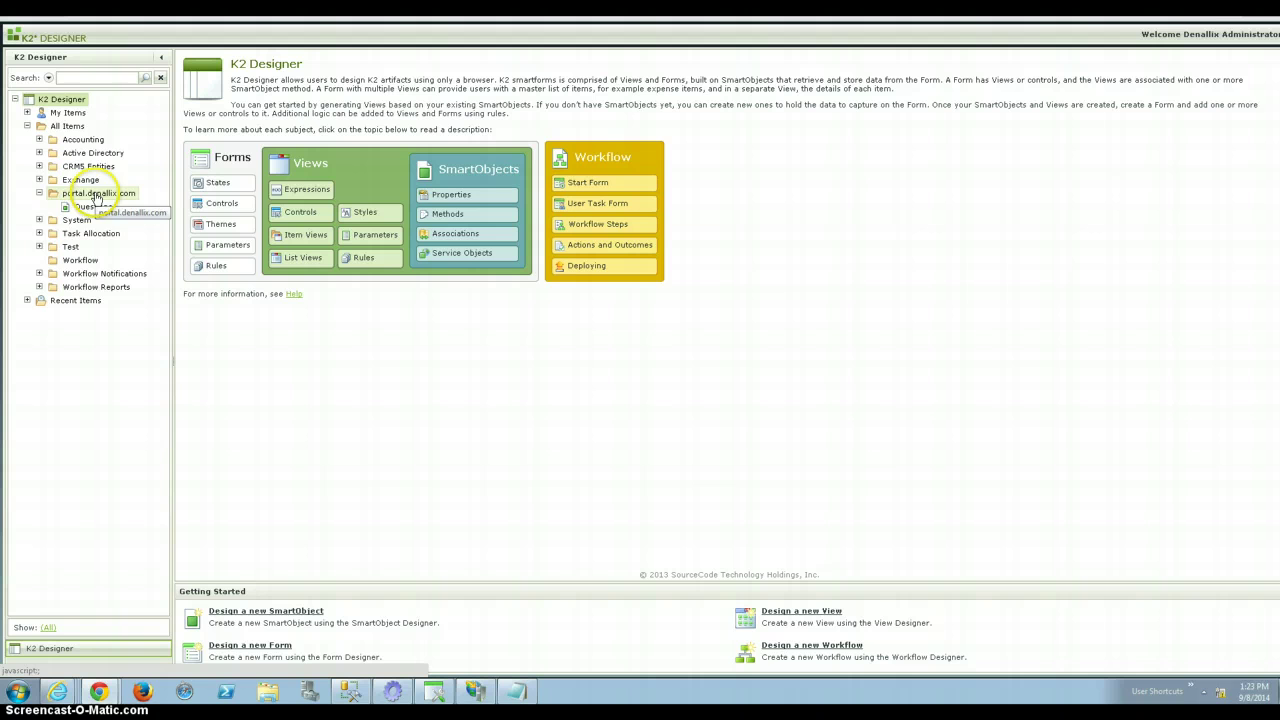
click(88, 207)
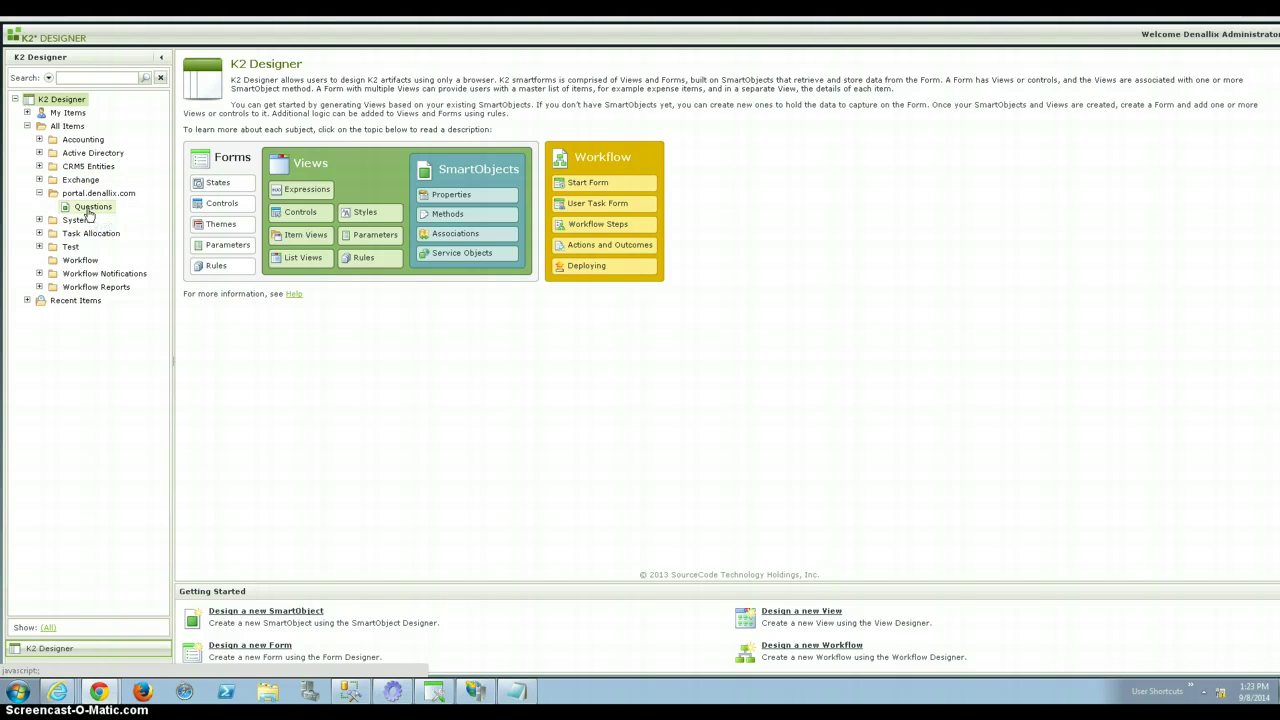
right_click(88, 212)
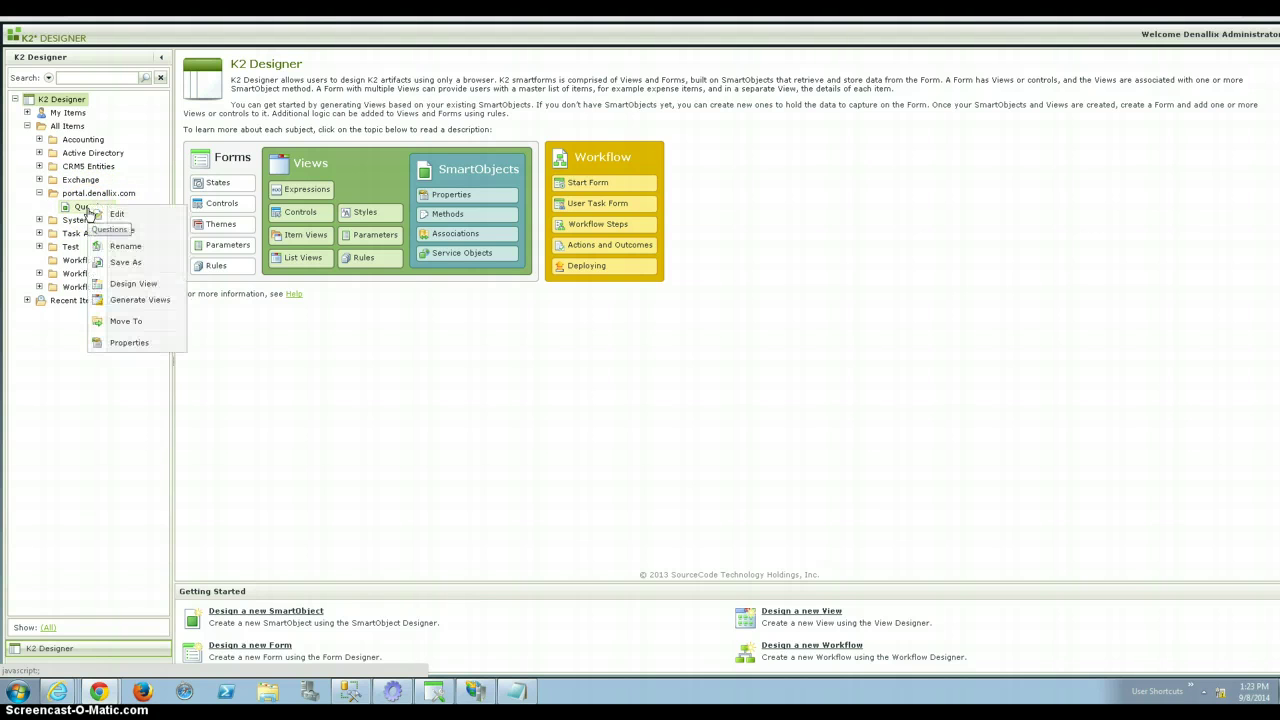
click(141, 285)
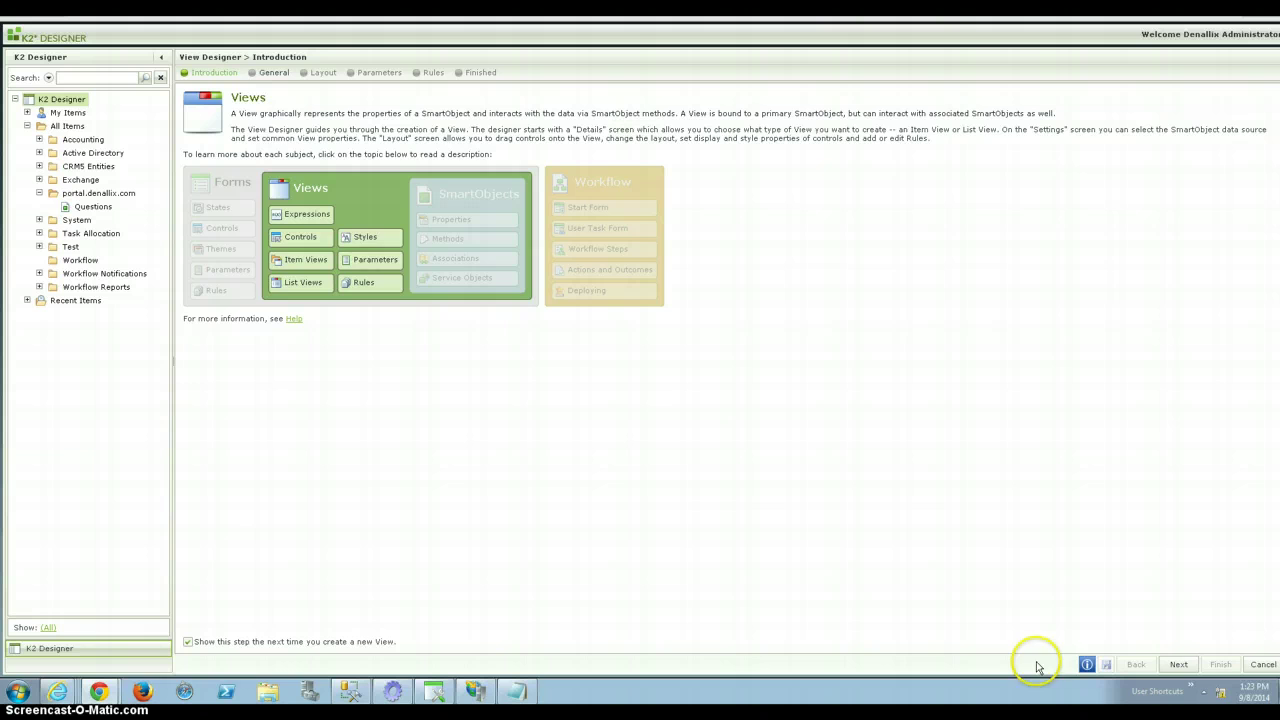
click(1166, 672)
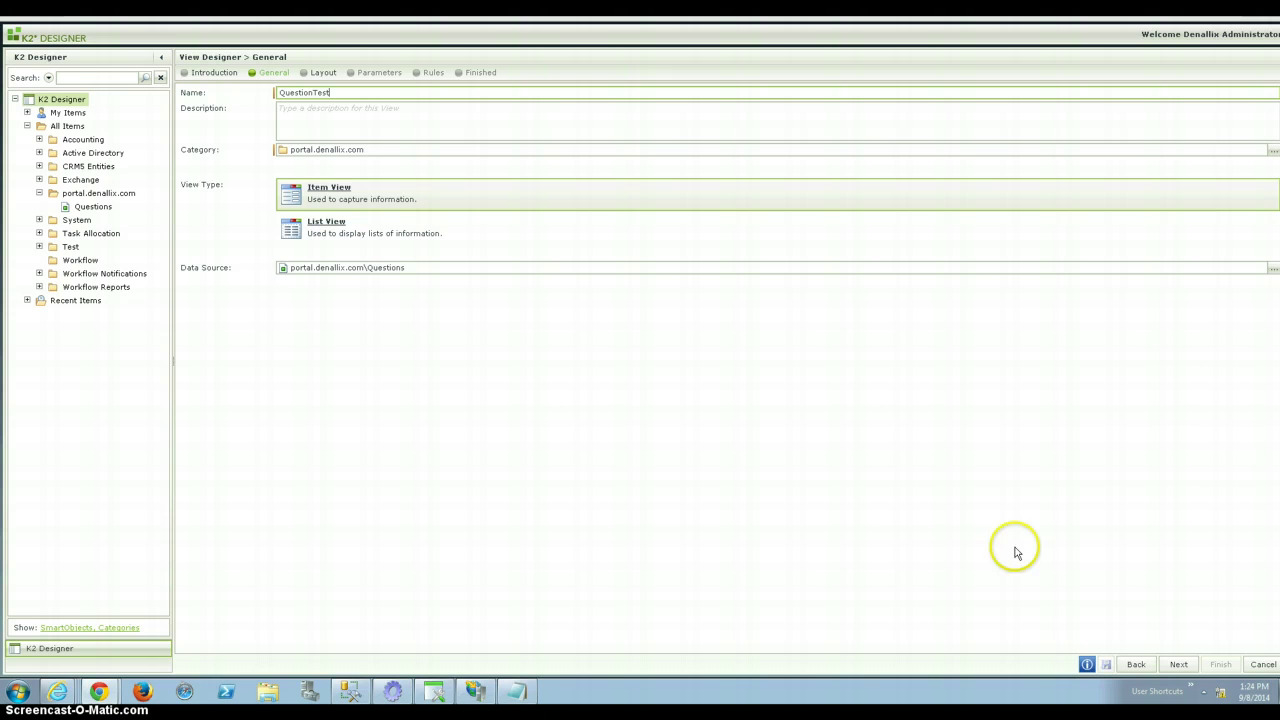
Step: Generate controls for Is it warm out?, Describe the Weather and Filled out by with standard buttons
click(1177, 663)
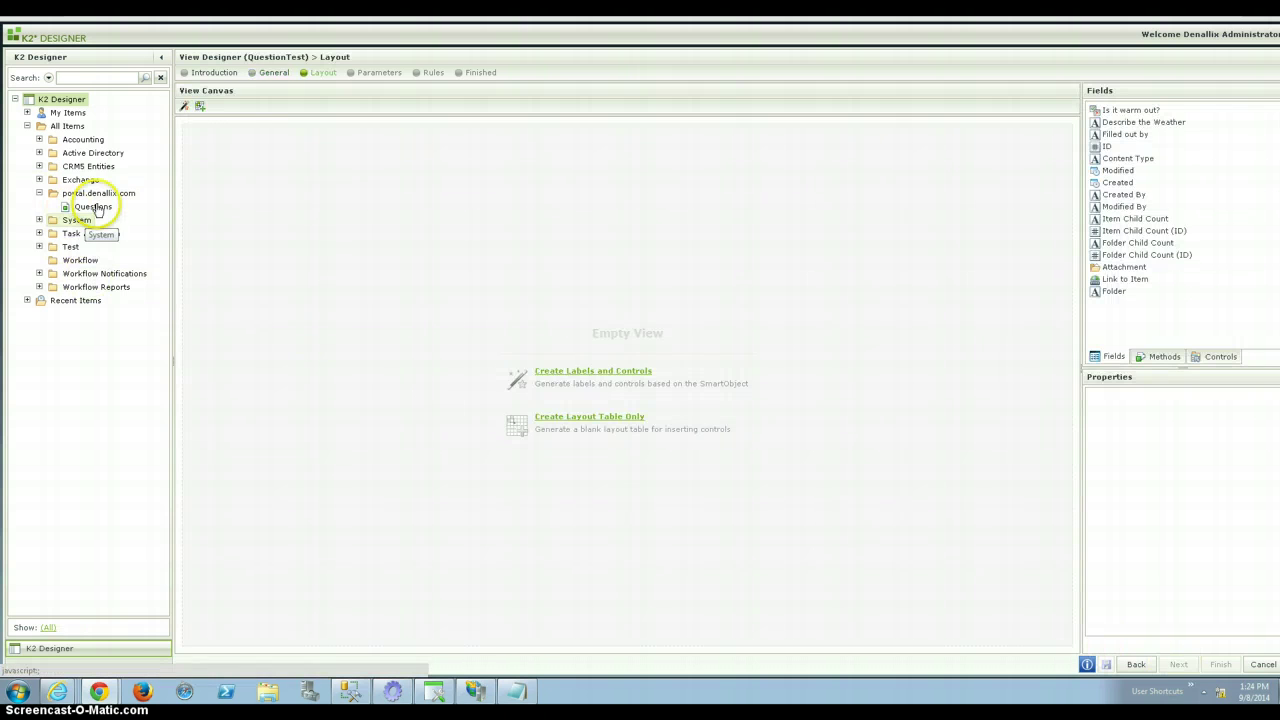
click(589, 372)
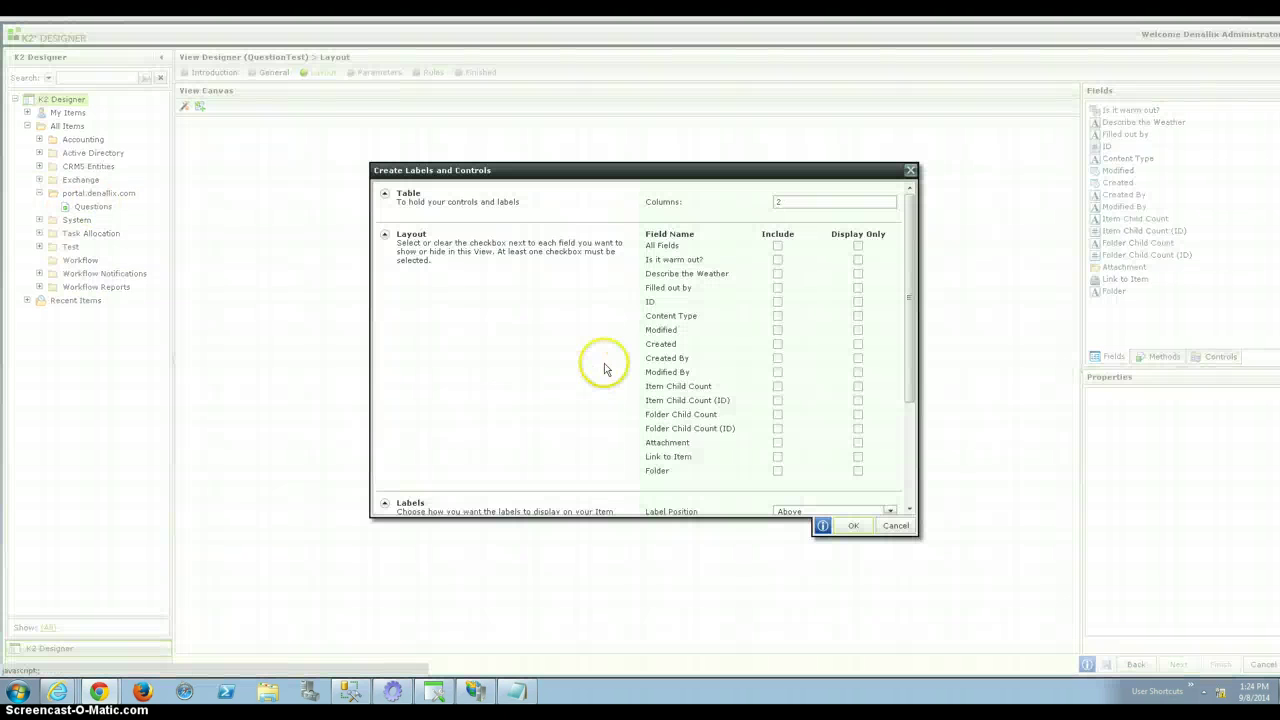
click(777, 260)
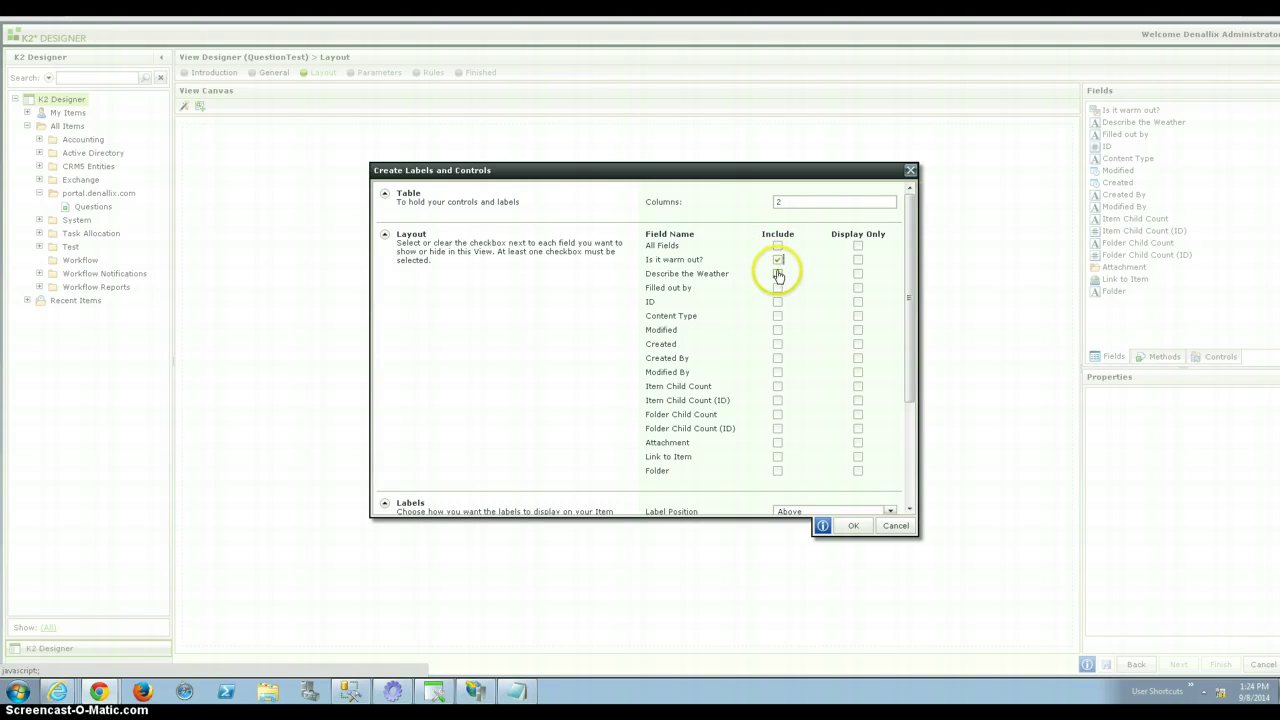
click(777, 273)
click(777, 287)
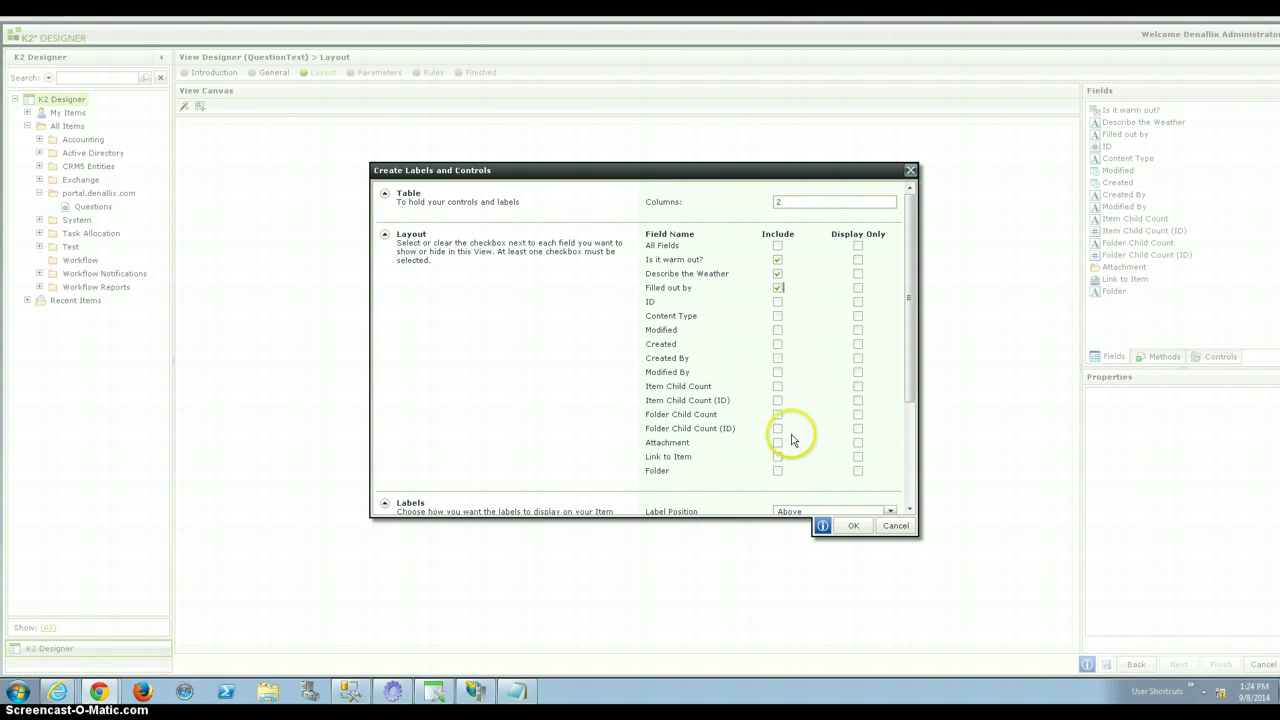
scroll(795, 440, down, 3)
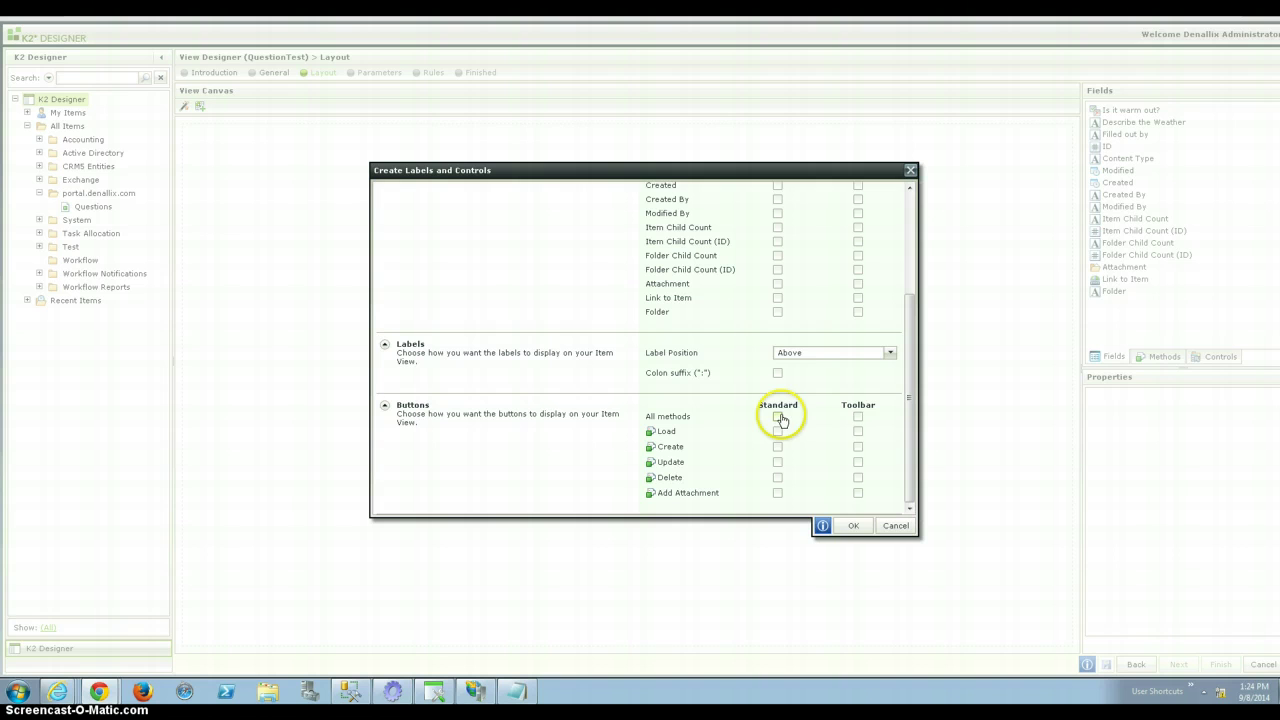
click(853, 525)
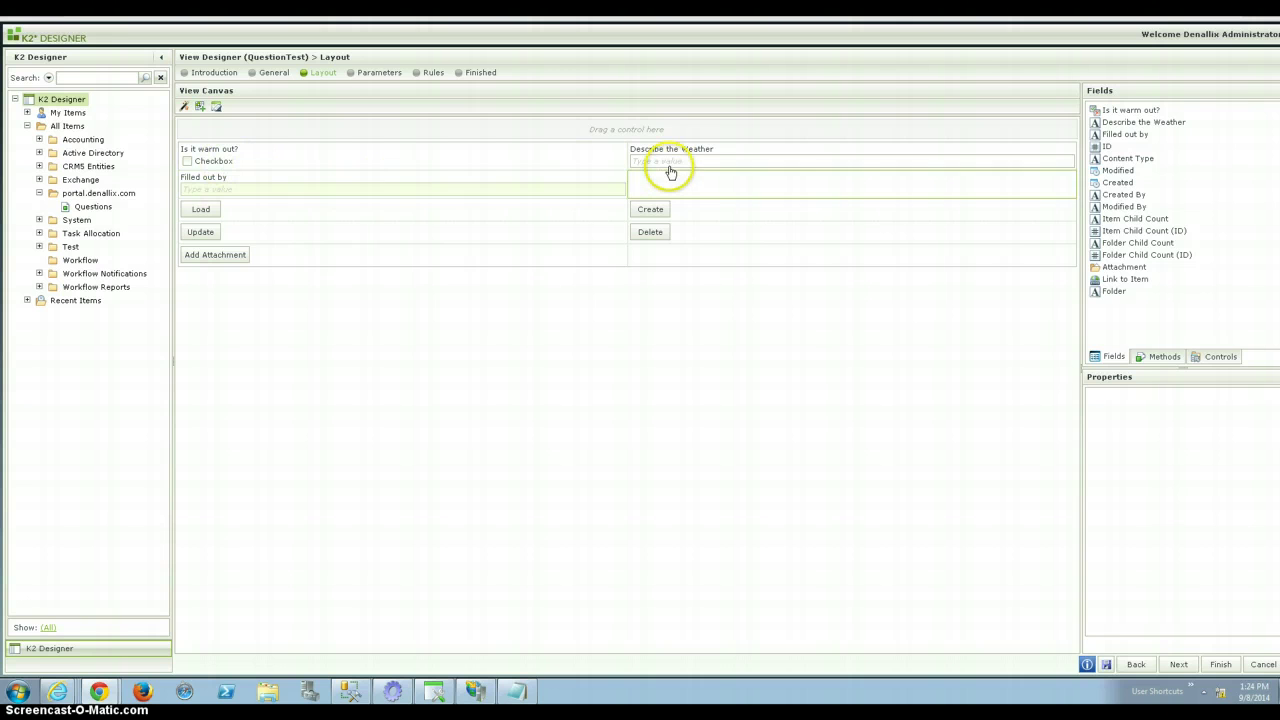
Step: Move the Describe the Weather box beside Filled out by on the layout
drag(670, 170, 689, 193)
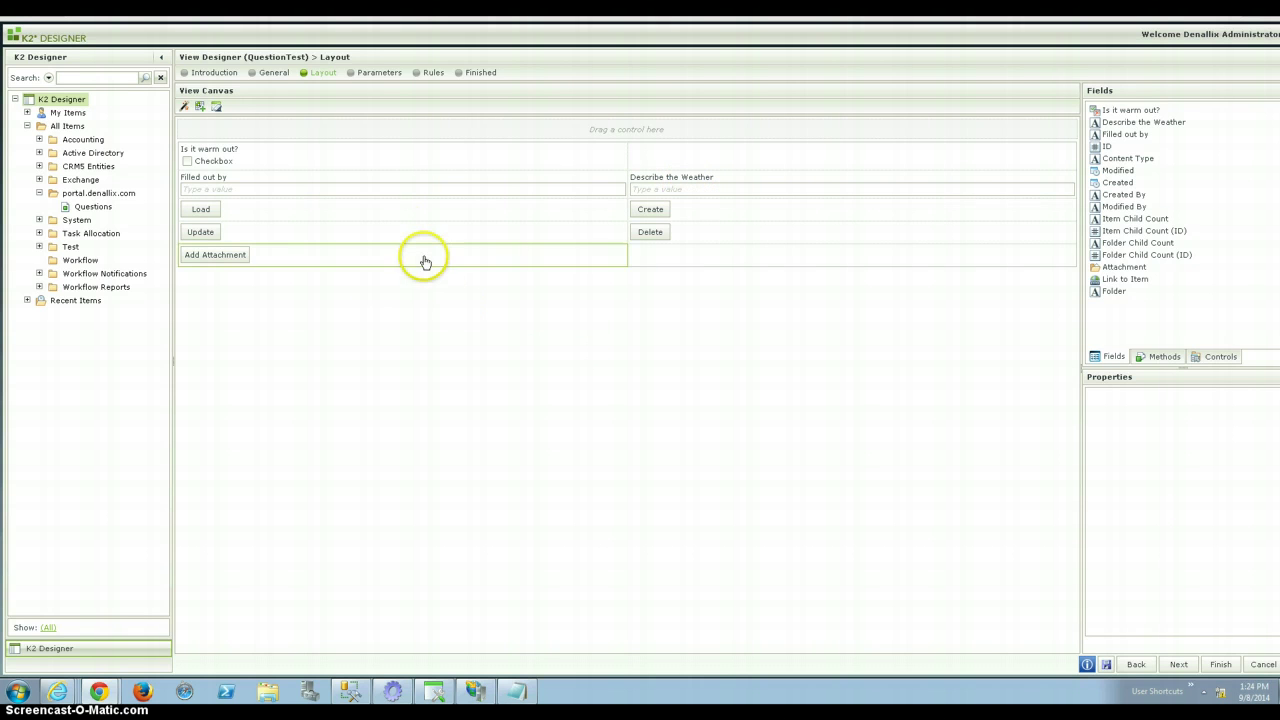
click(285, 76)
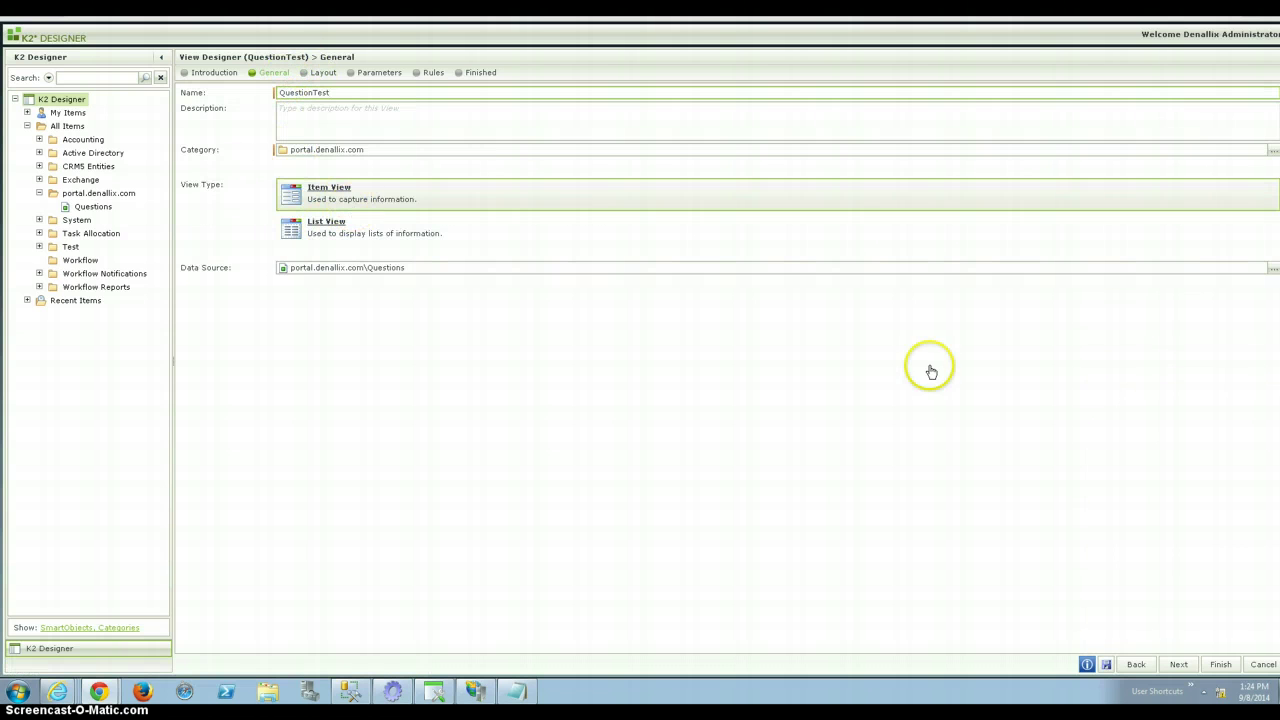
click(1179, 664)
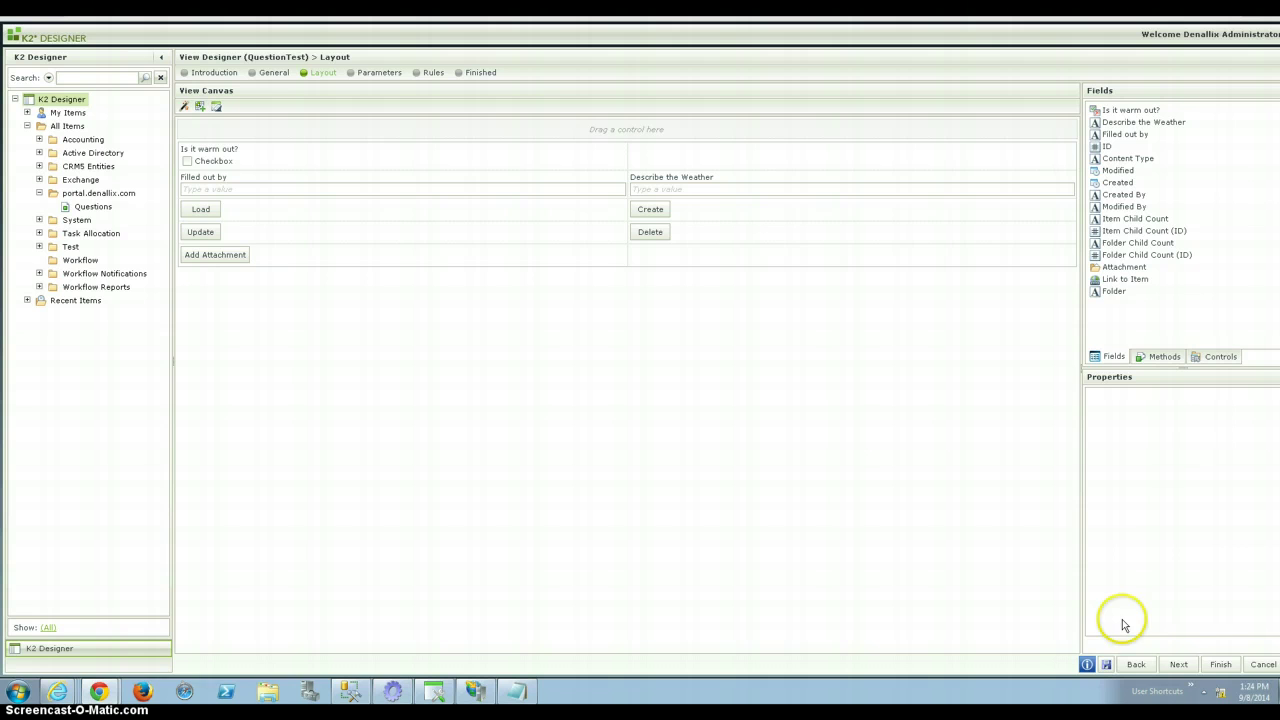
Step: Save and run QuestionTest, entering 'This is a test' as the weather description, and create the item
click(1220, 664)
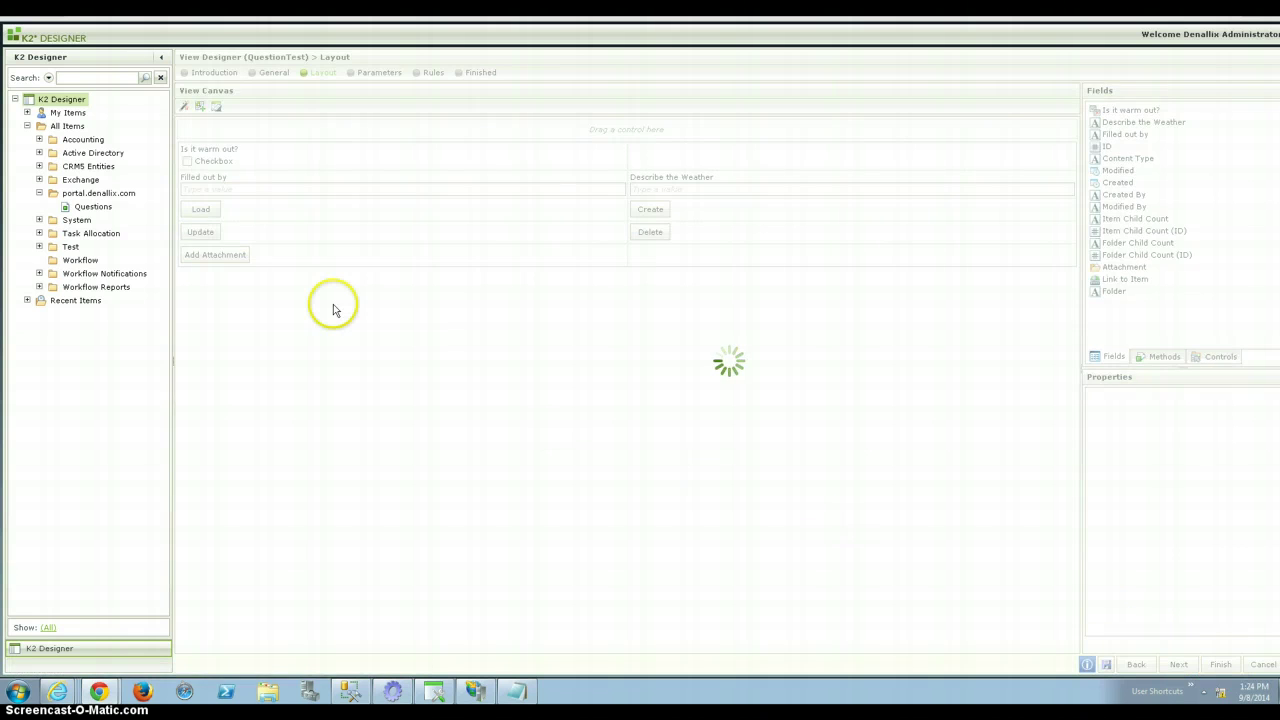
click(258, 158)
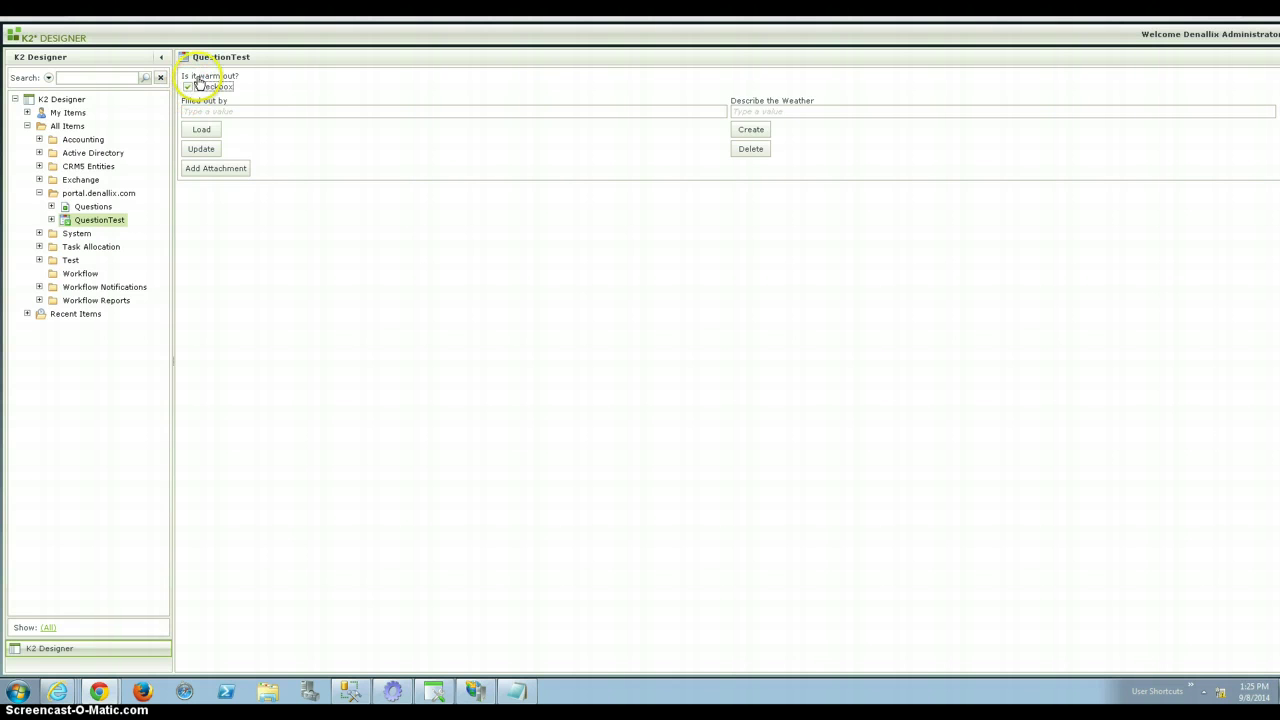
click(200, 86)
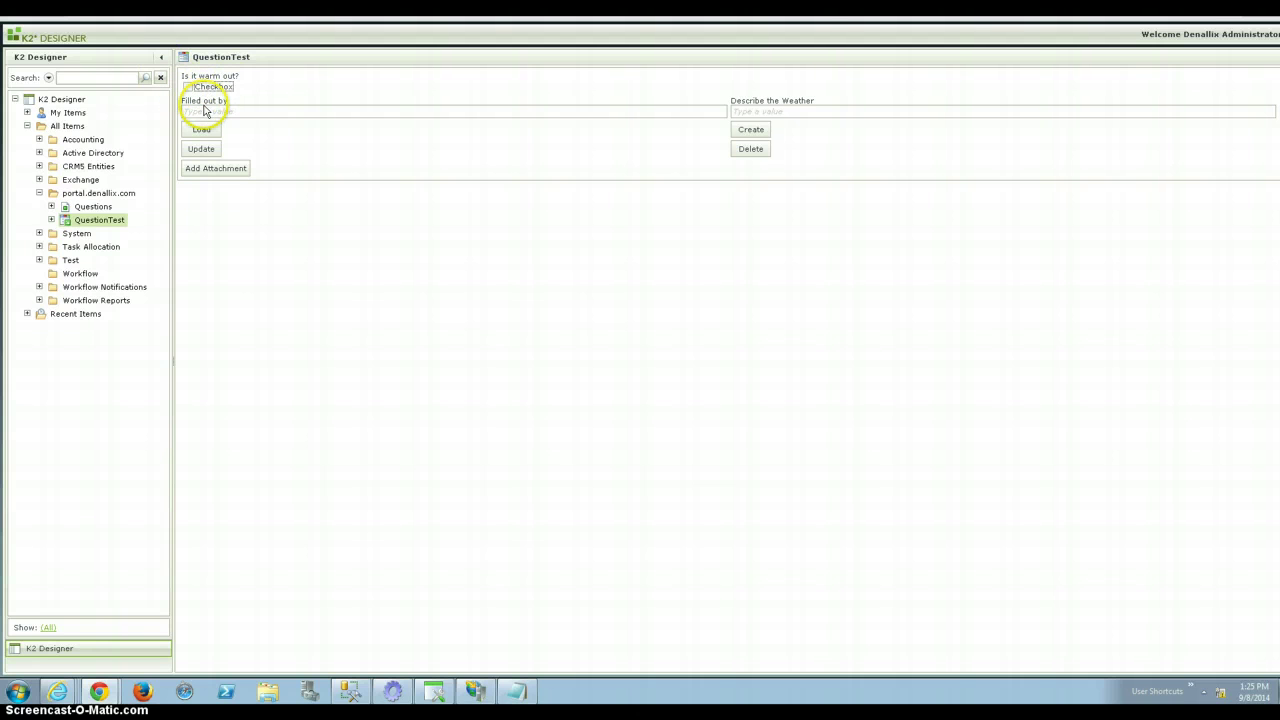
click(205, 110)
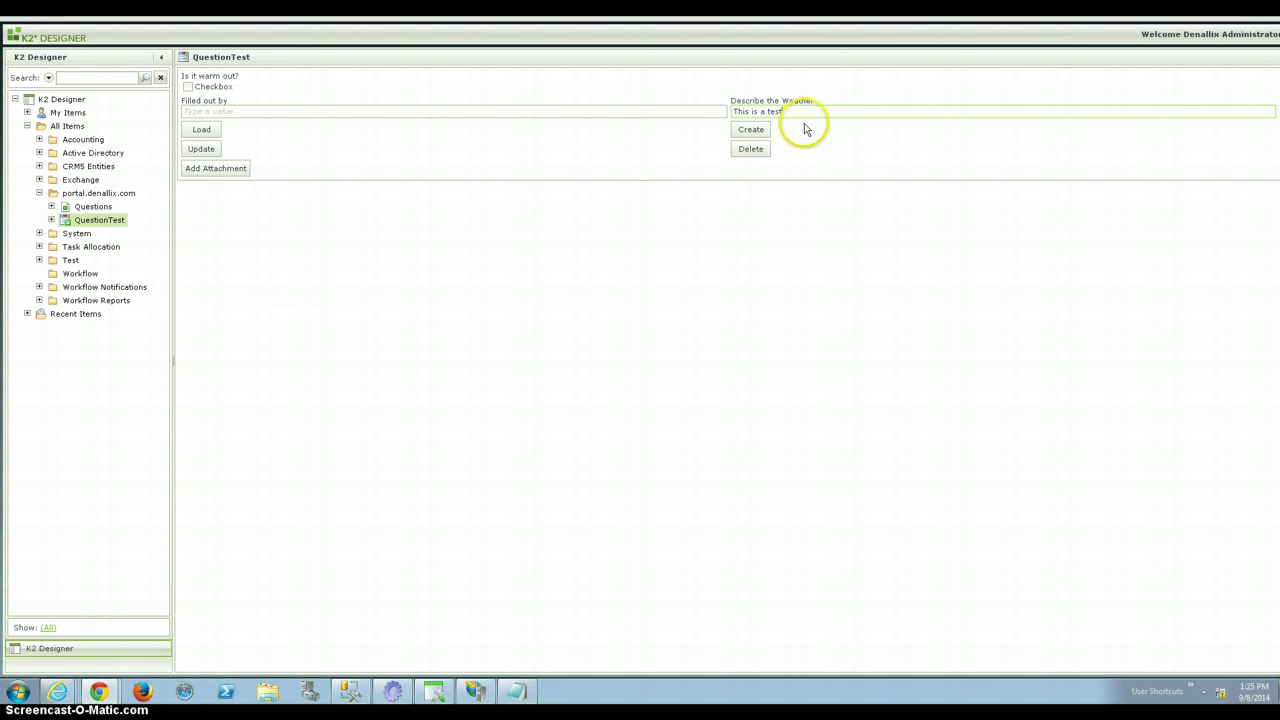
click(750, 130)
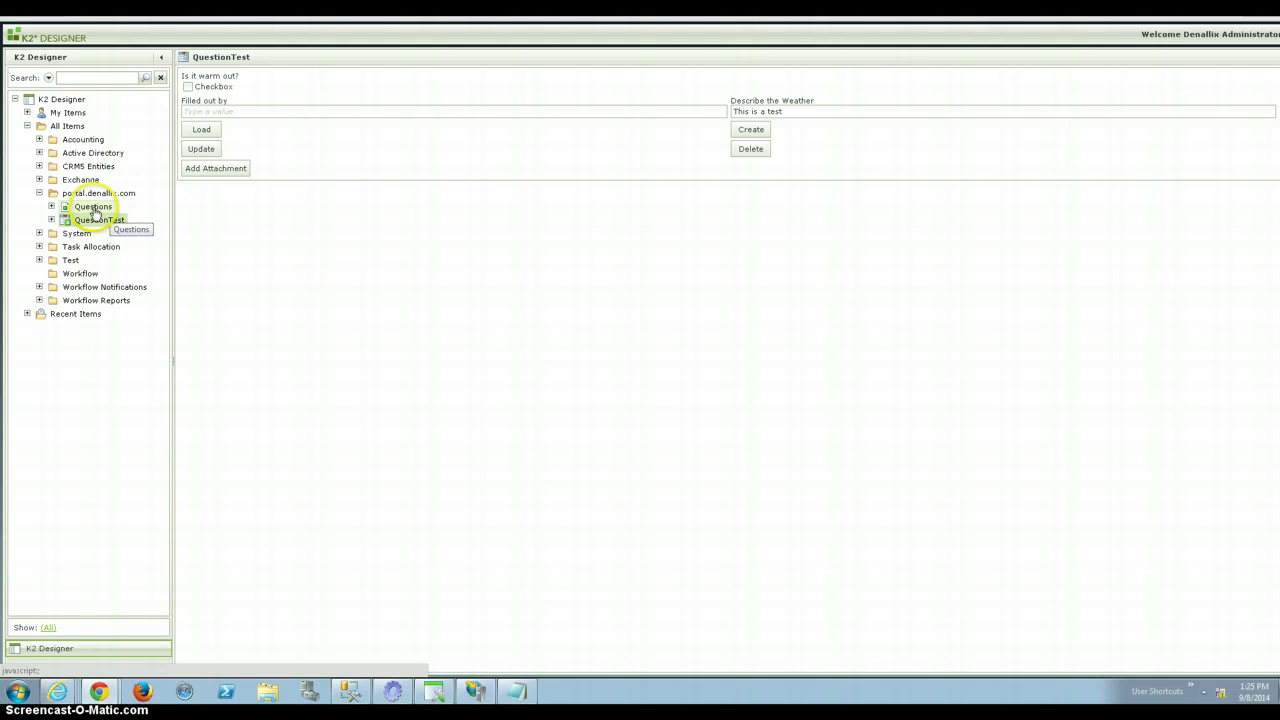
Step: Start a new list view from the Questions SmartObject named QuetionListVw
click(95, 206)
right_click(95, 206)
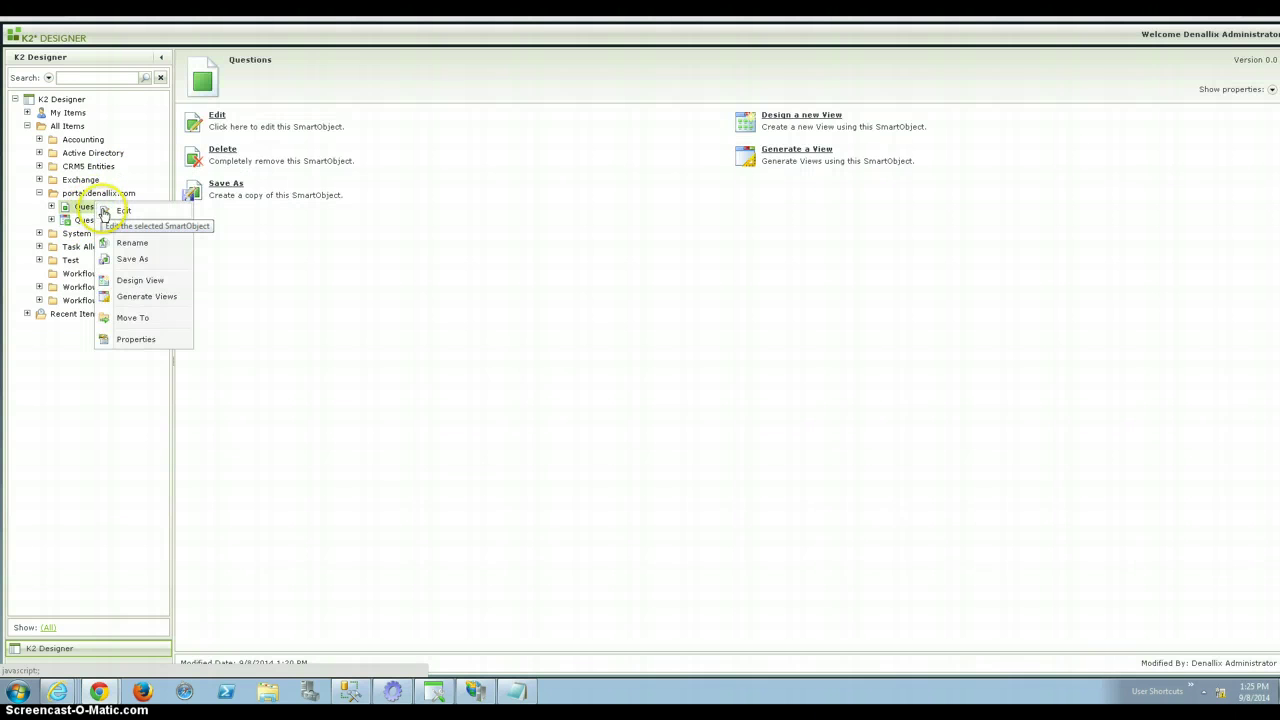
click(138, 281)
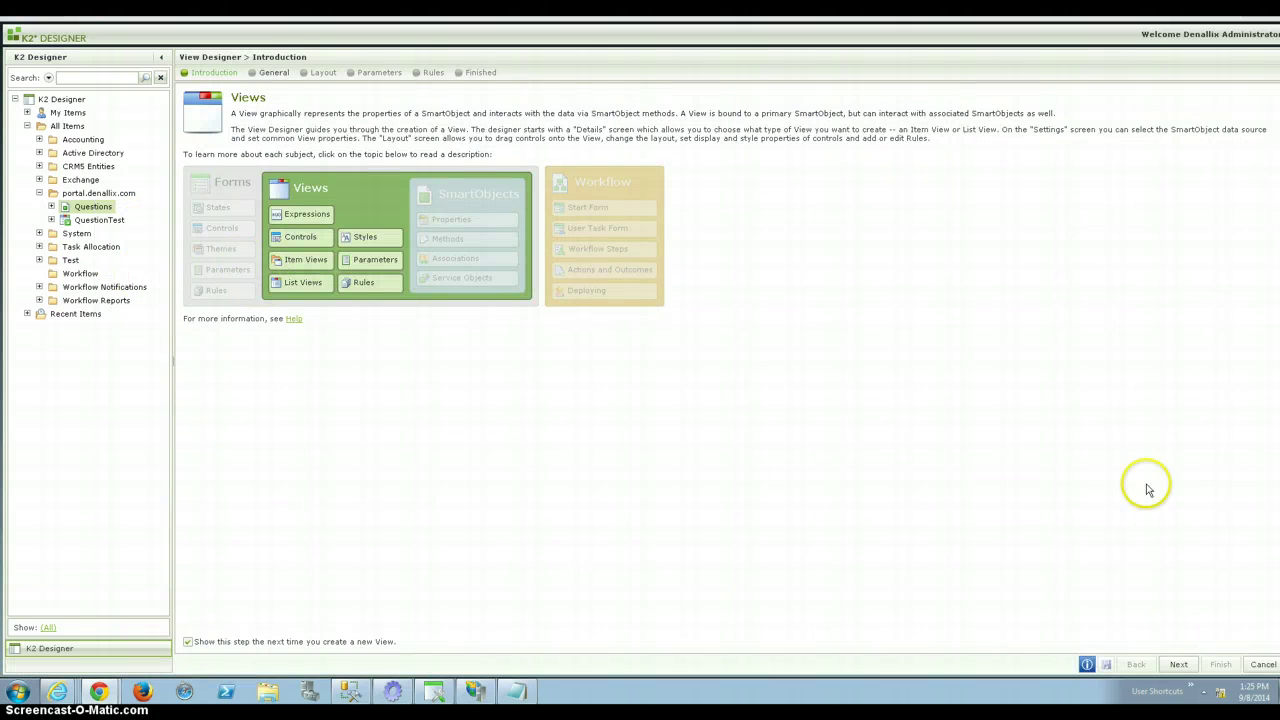
click(1178, 663)
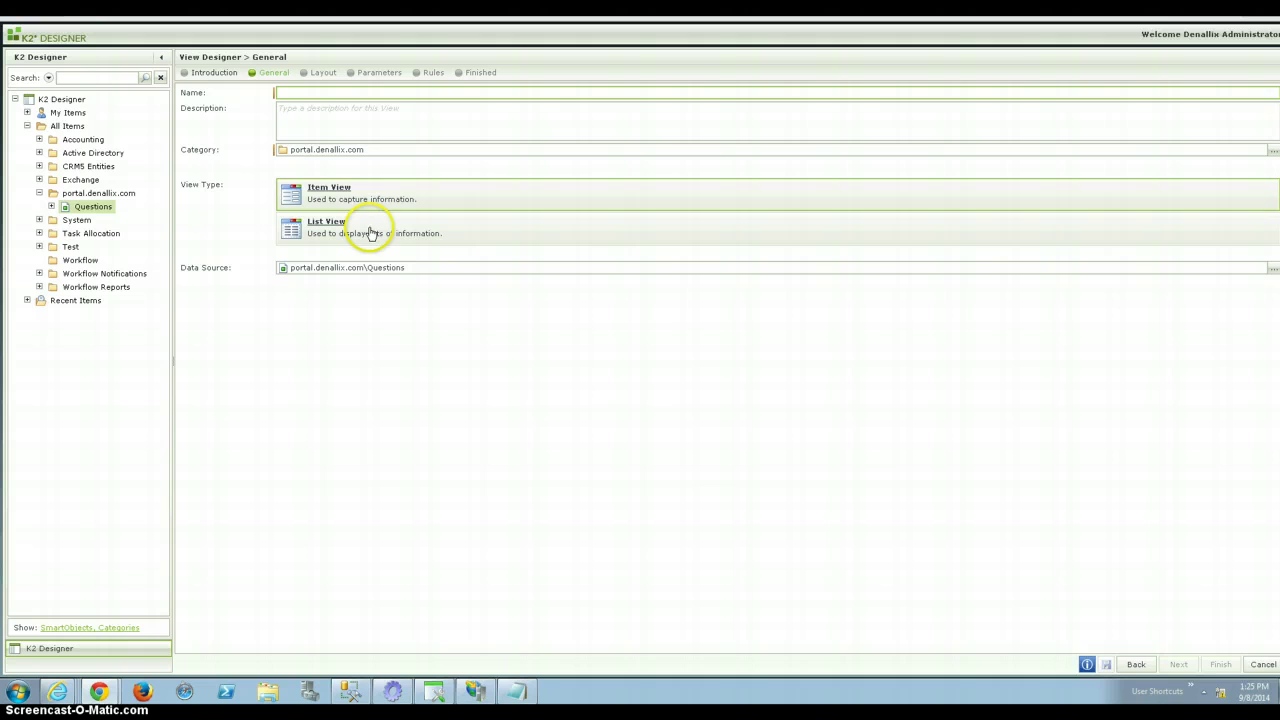
click(366, 229)
click(341, 94)
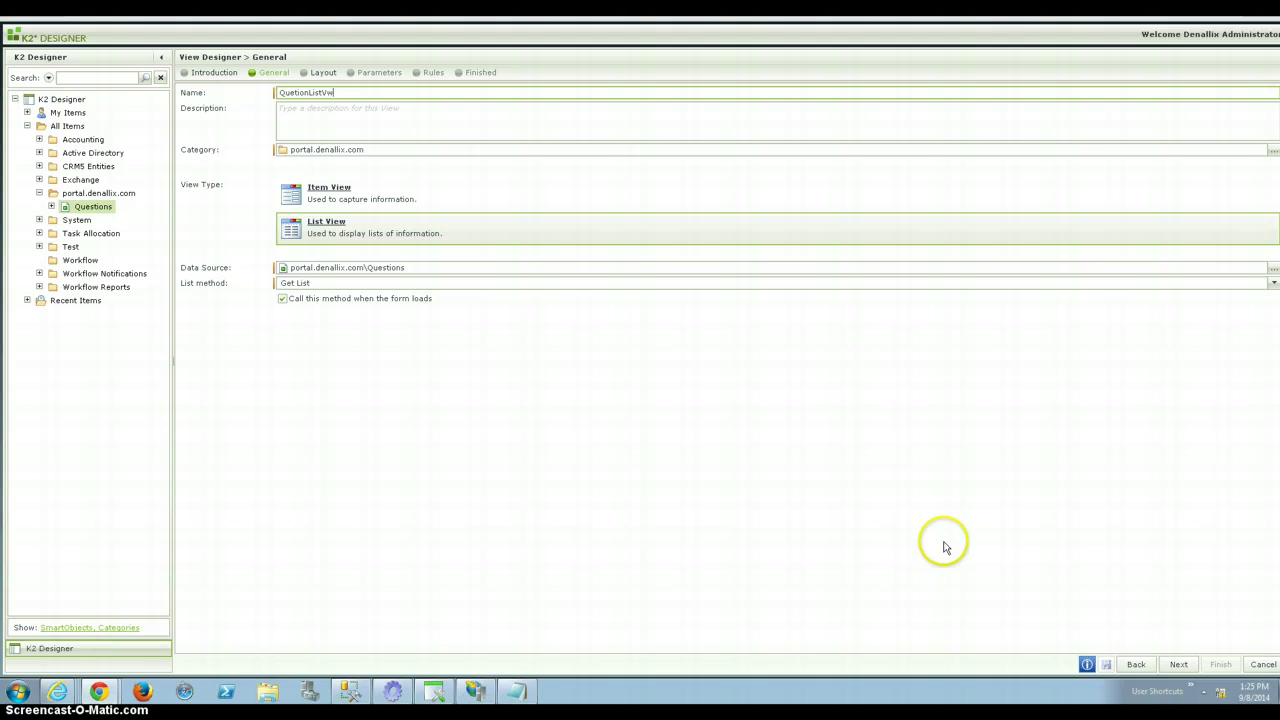
click(1179, 665)
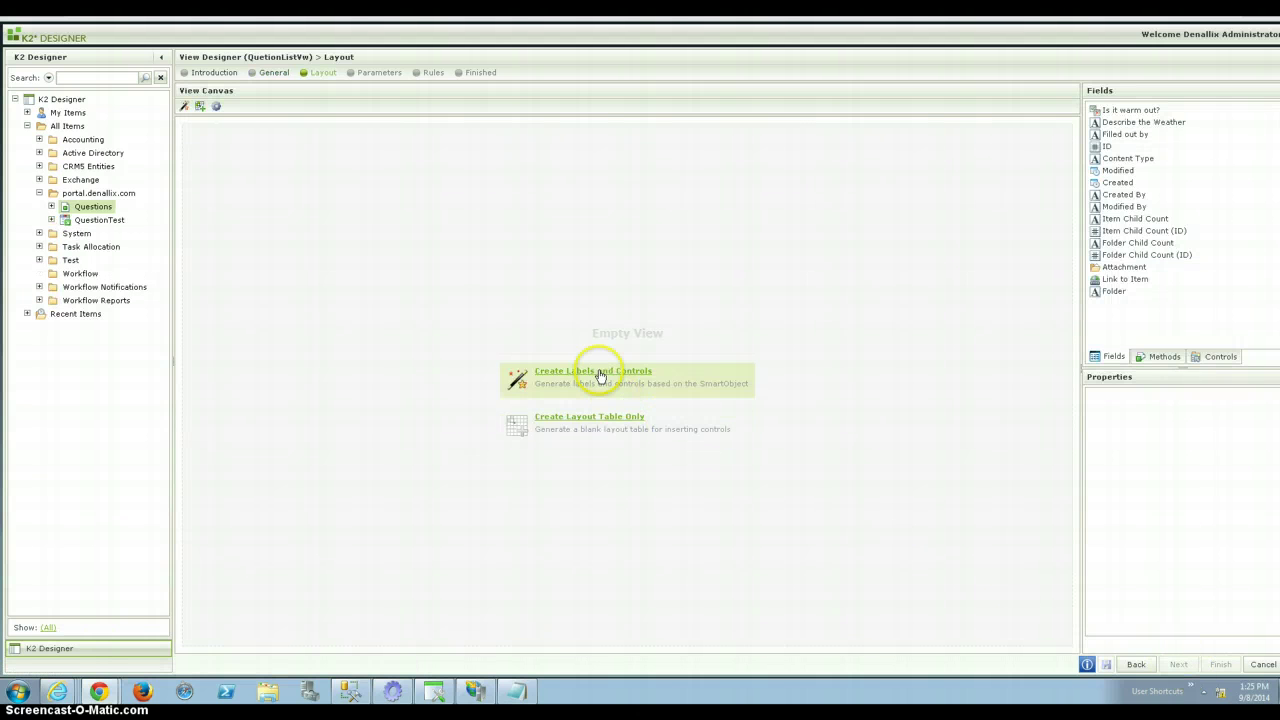
Step: Generate columns for Is it warm out?, Describe the Weather and Filled out by, move ID first, and finish
click(600, 375)
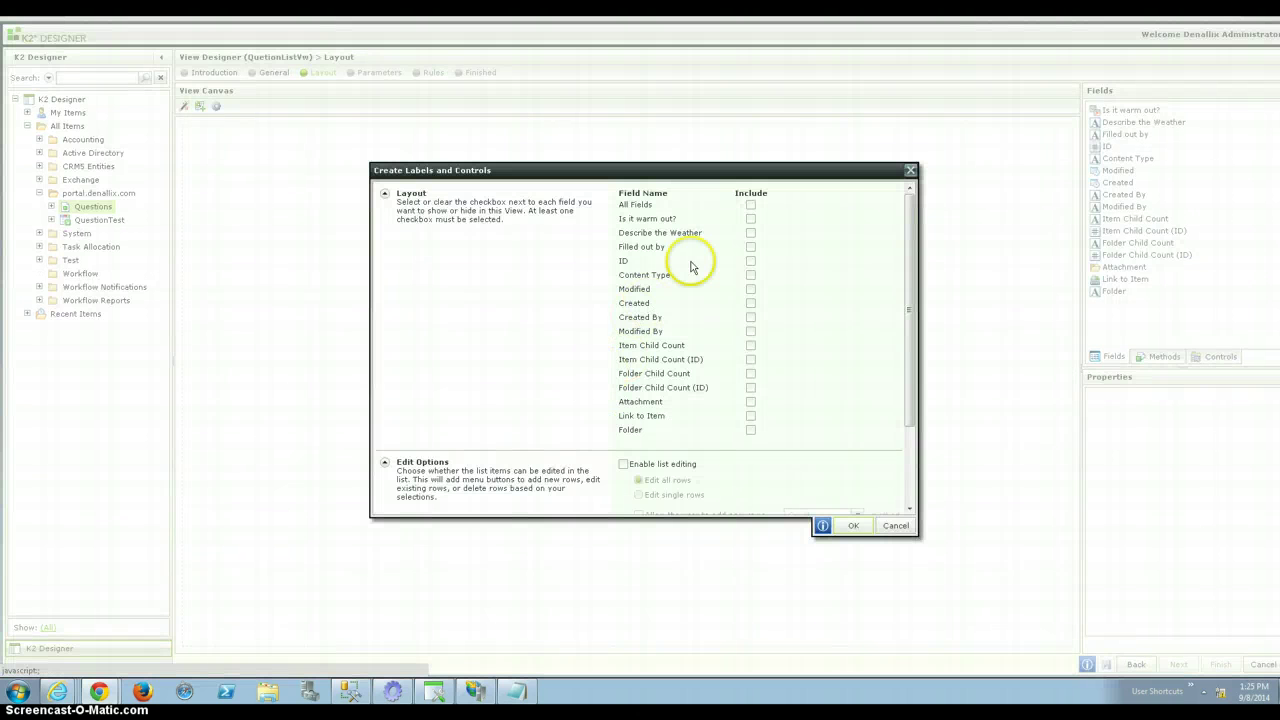
click(751, 219)
click(752, 232)
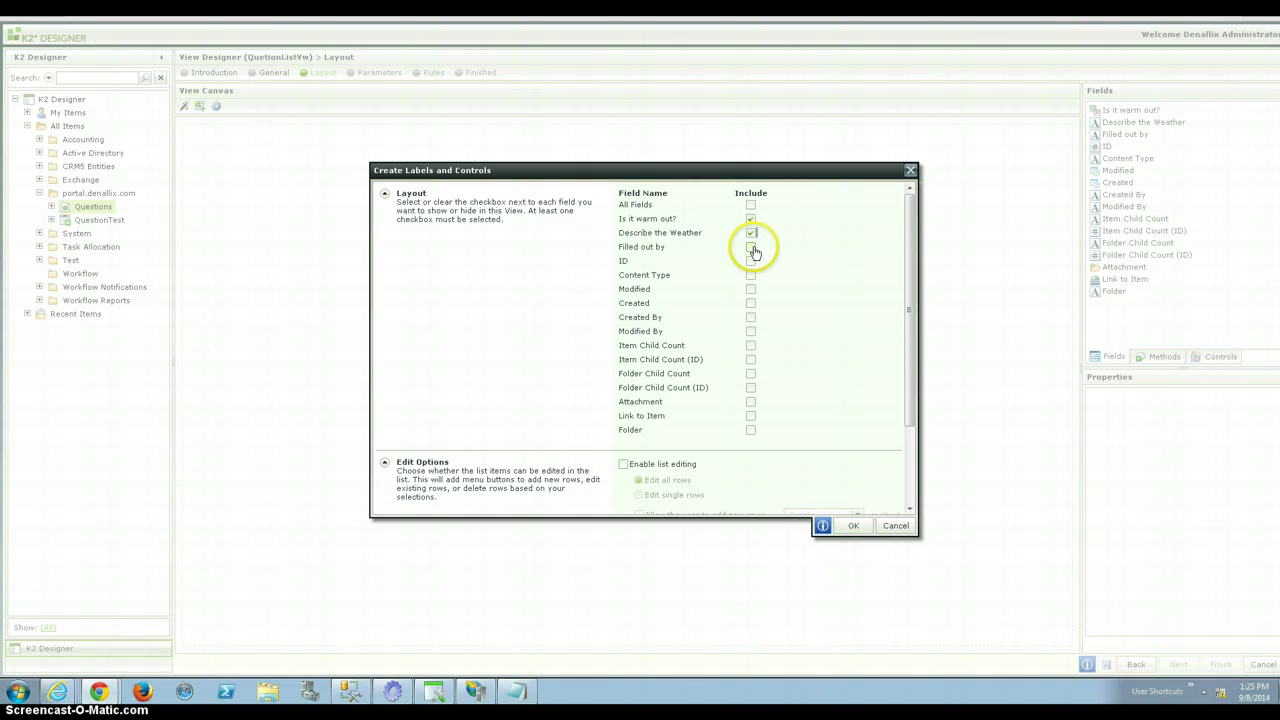
click(752, 247)
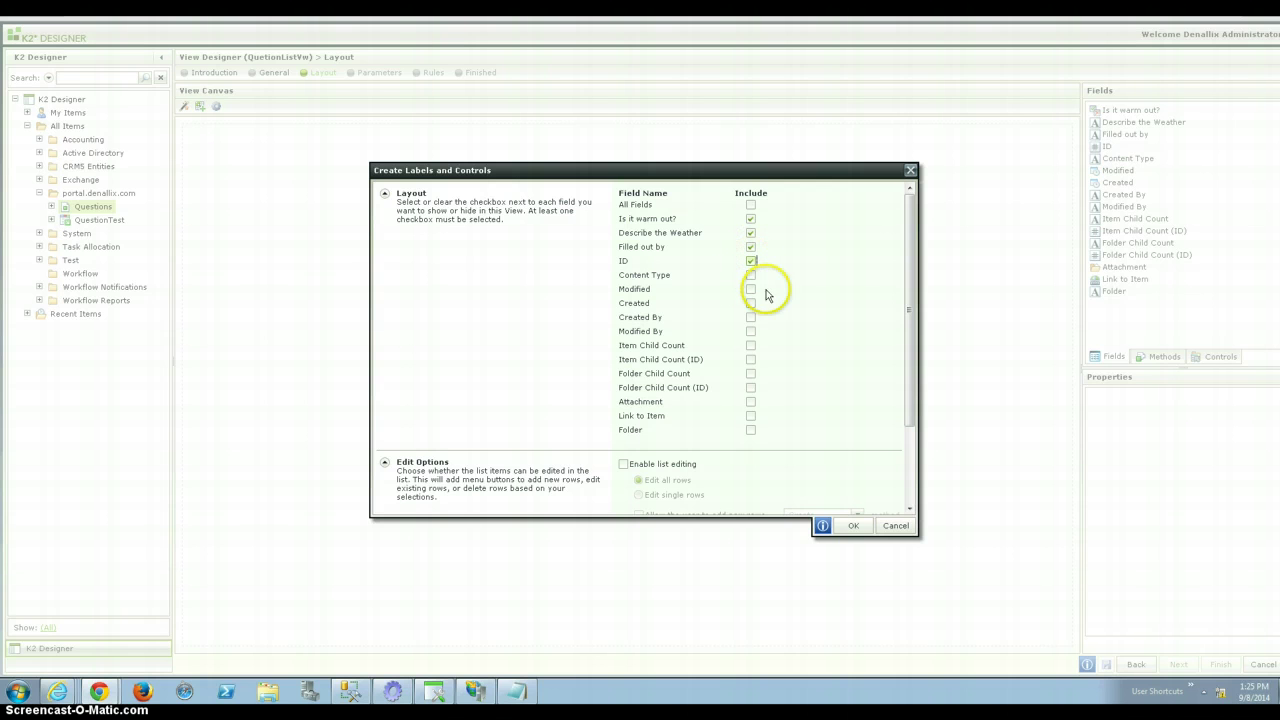
click(852, 525)
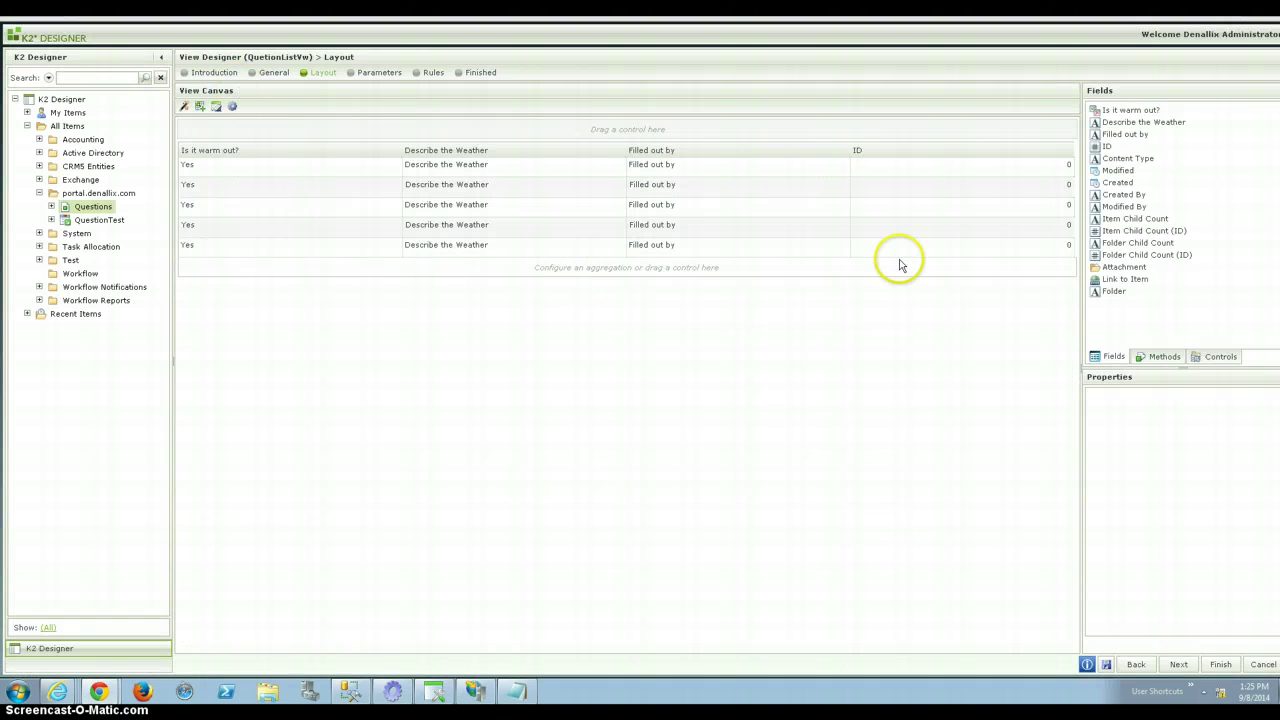
click(600, 145)
drag(920, 160, 183, 152)
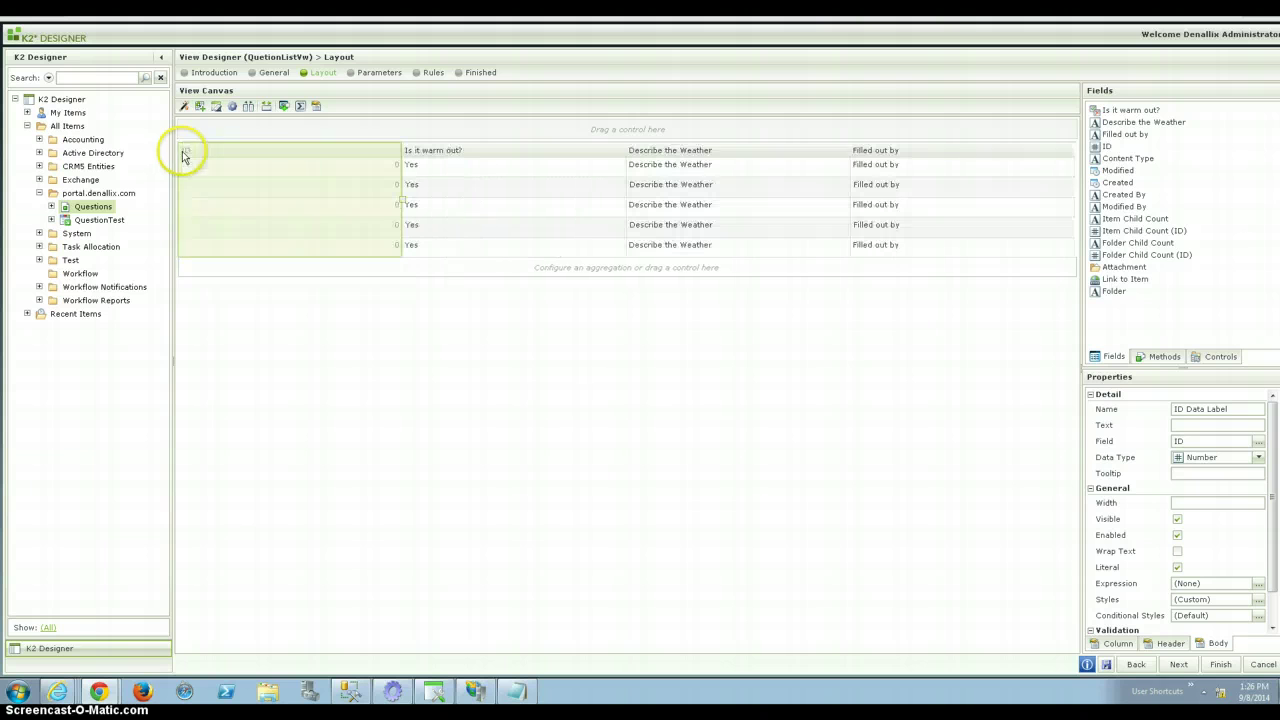
click(1220, 663)
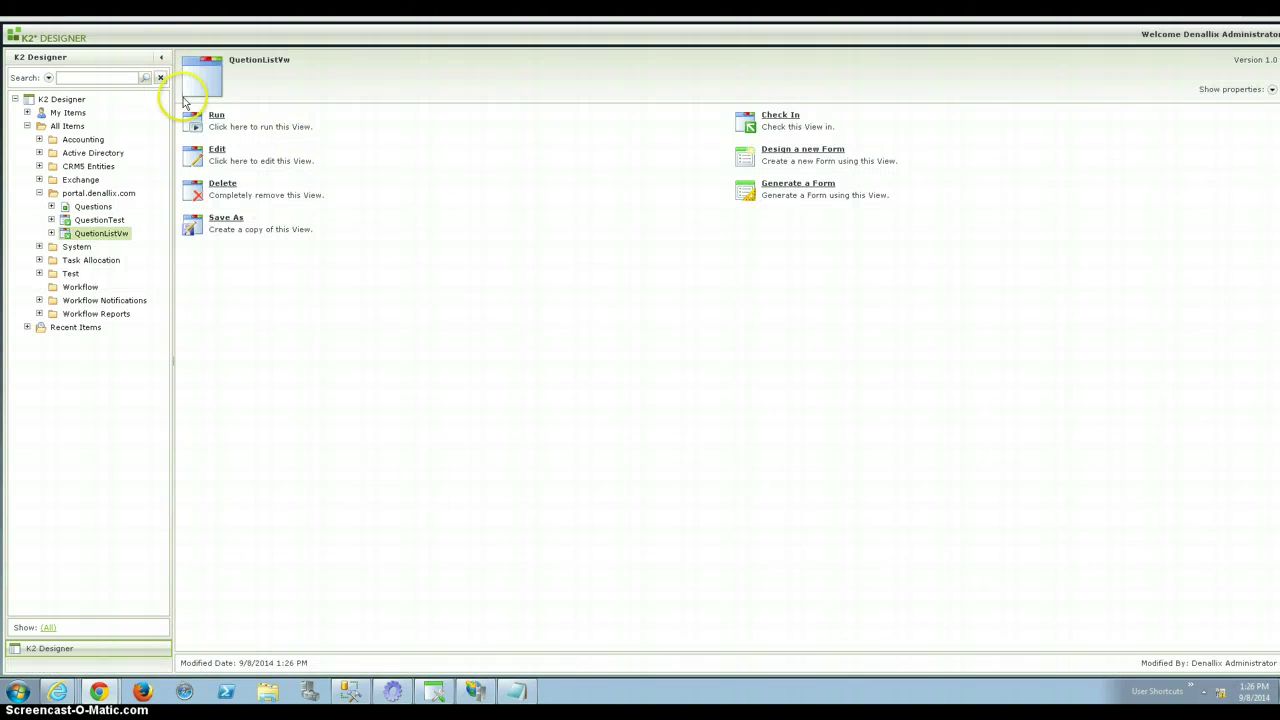
Step: Run QuetionListVw to show the 'Warm but cloudy' and 'This is a test' rows
click(215, 117)
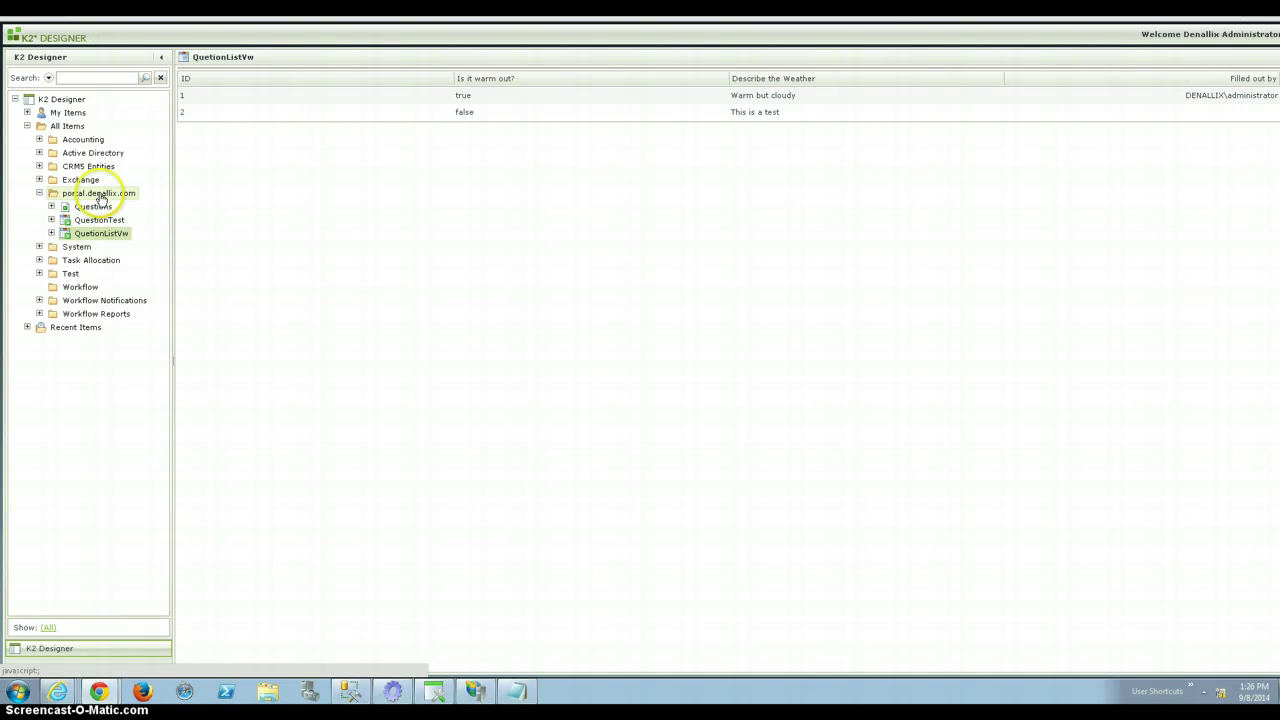
right_click(103, 196)
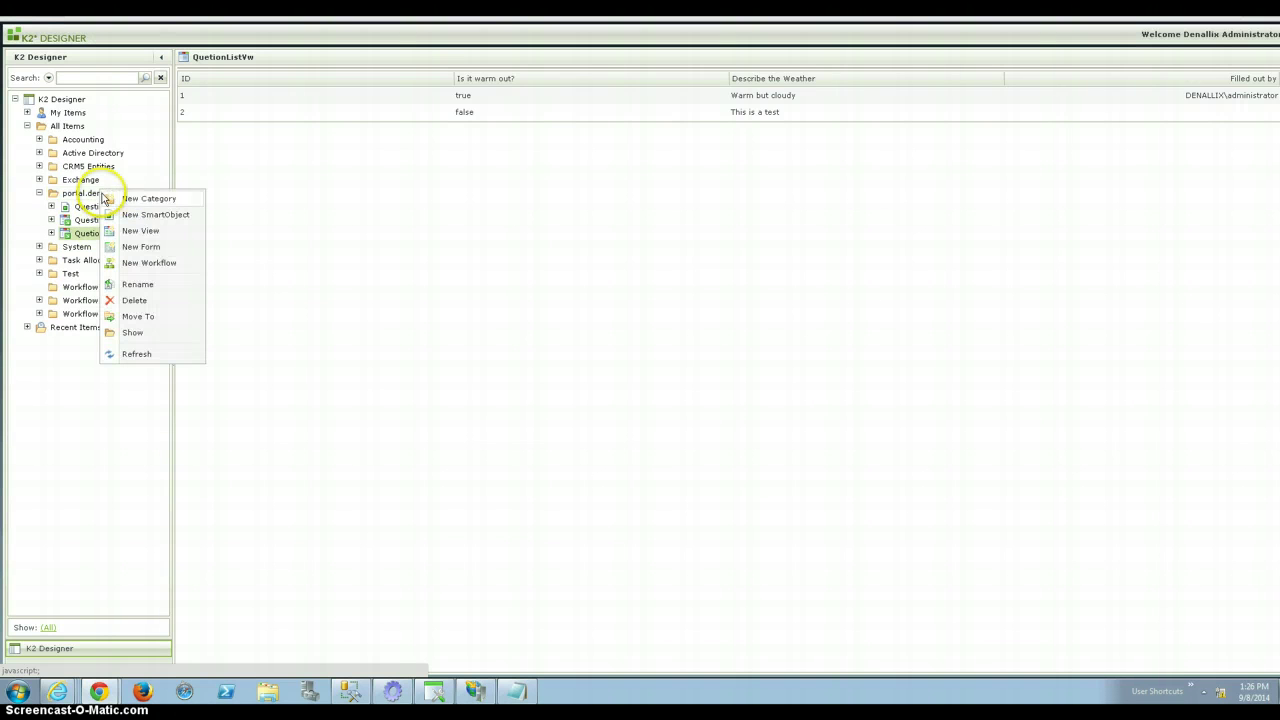
Step: Create form questionForm in portal.denallix.com with QuestionTest placed above QuetionListVw
click(152, 248)
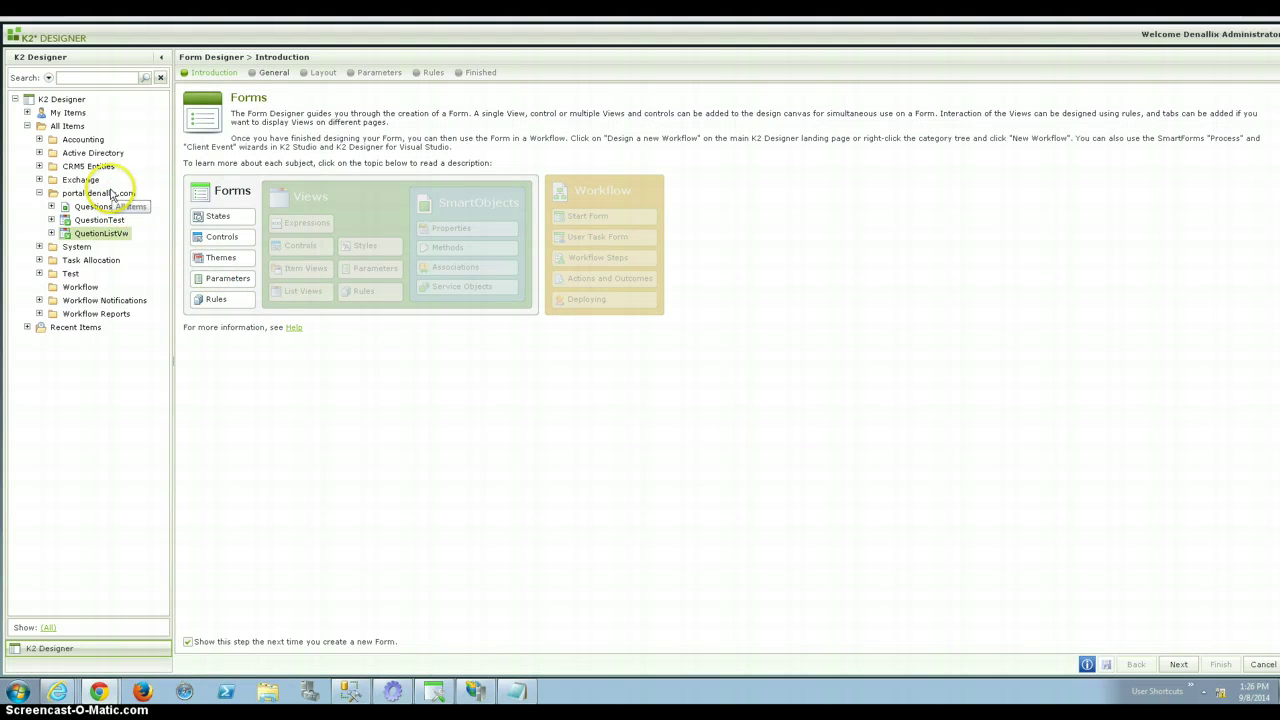
click(1183, 664)
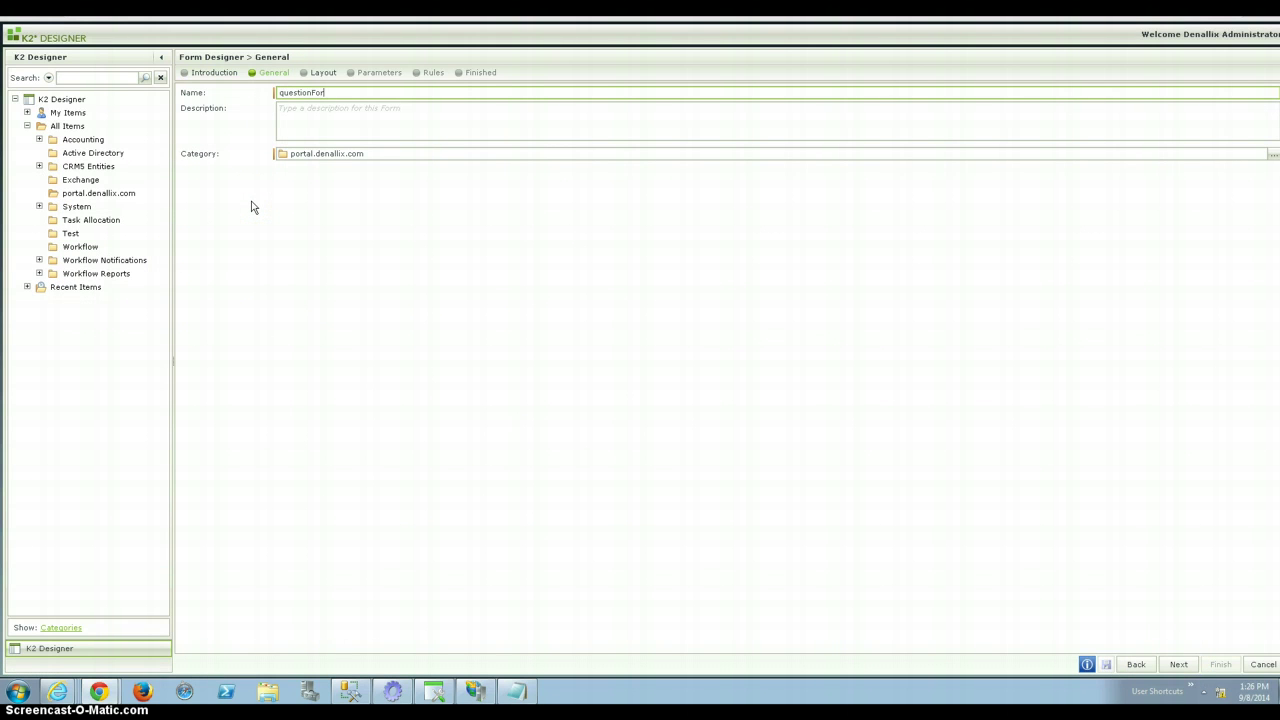
text(questionForm)
click(1178, 664)
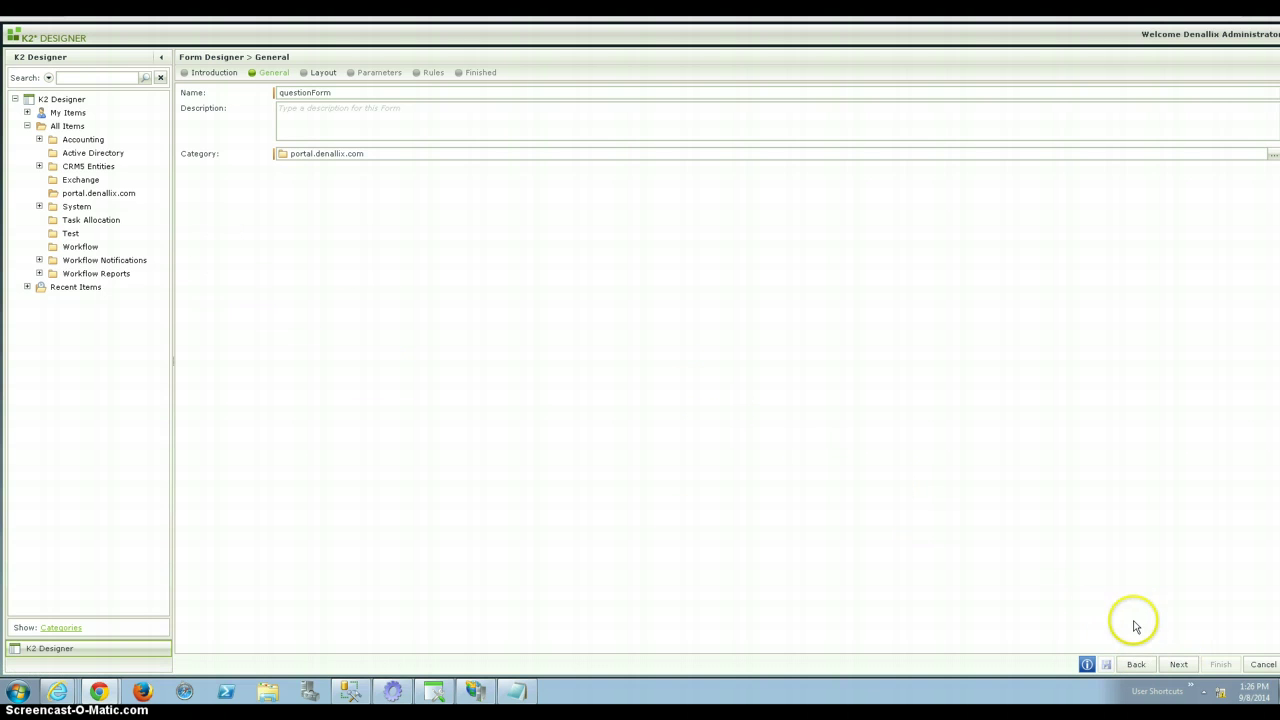
click(1178, 665)
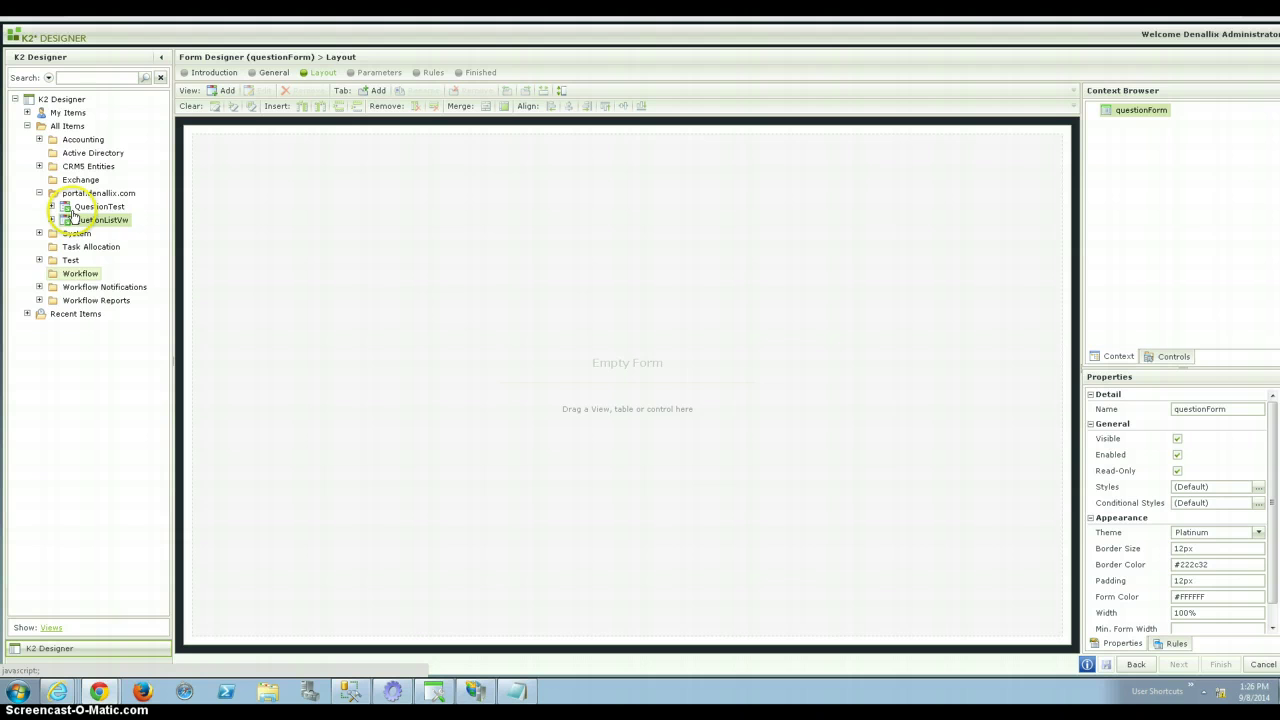
drag(100, 207, 255, 174)
drag(100, 220, 322, 341)
Step: Finish questionForm, run it to check both views, and return to its page
click(1218, 665)
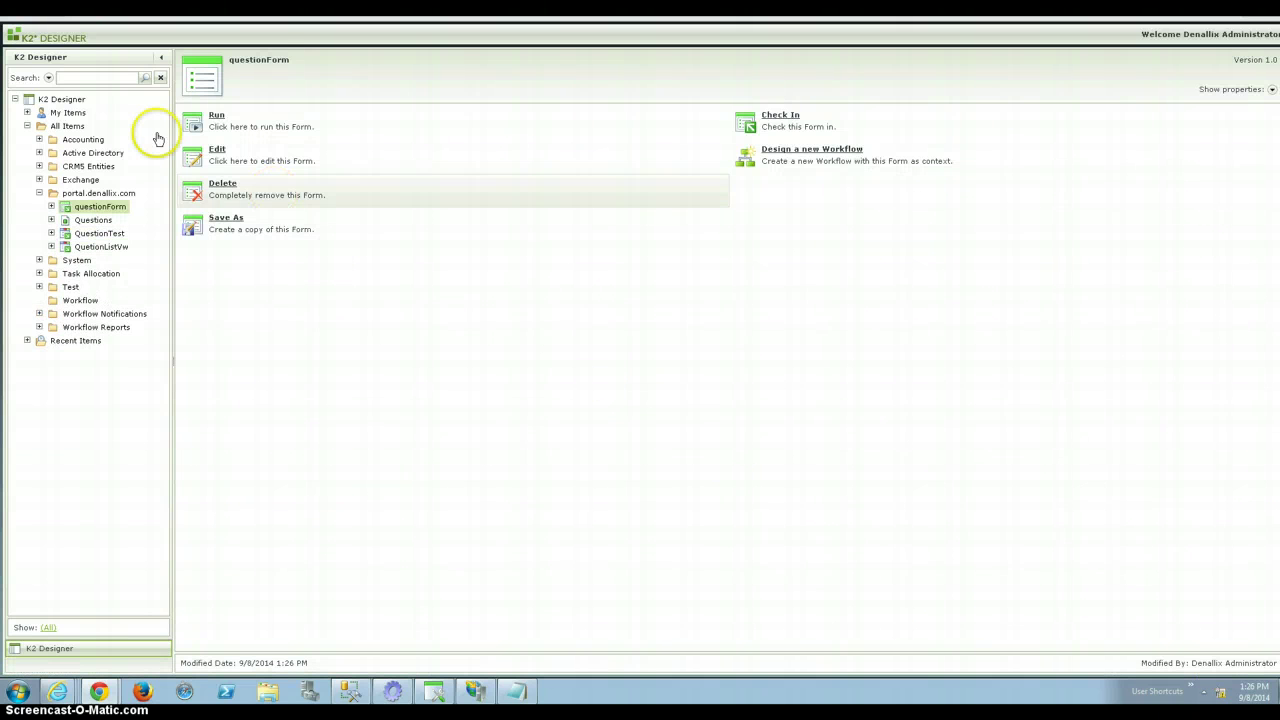
click(222, 117)
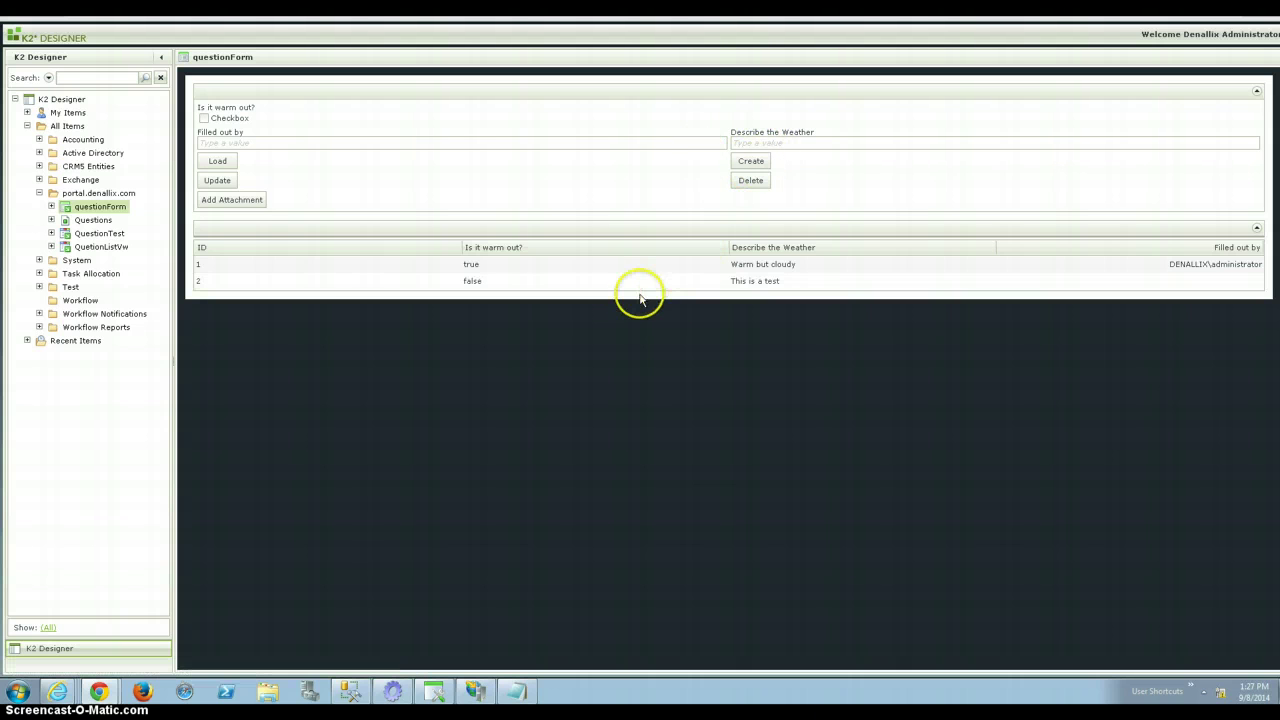
click(97, 208)
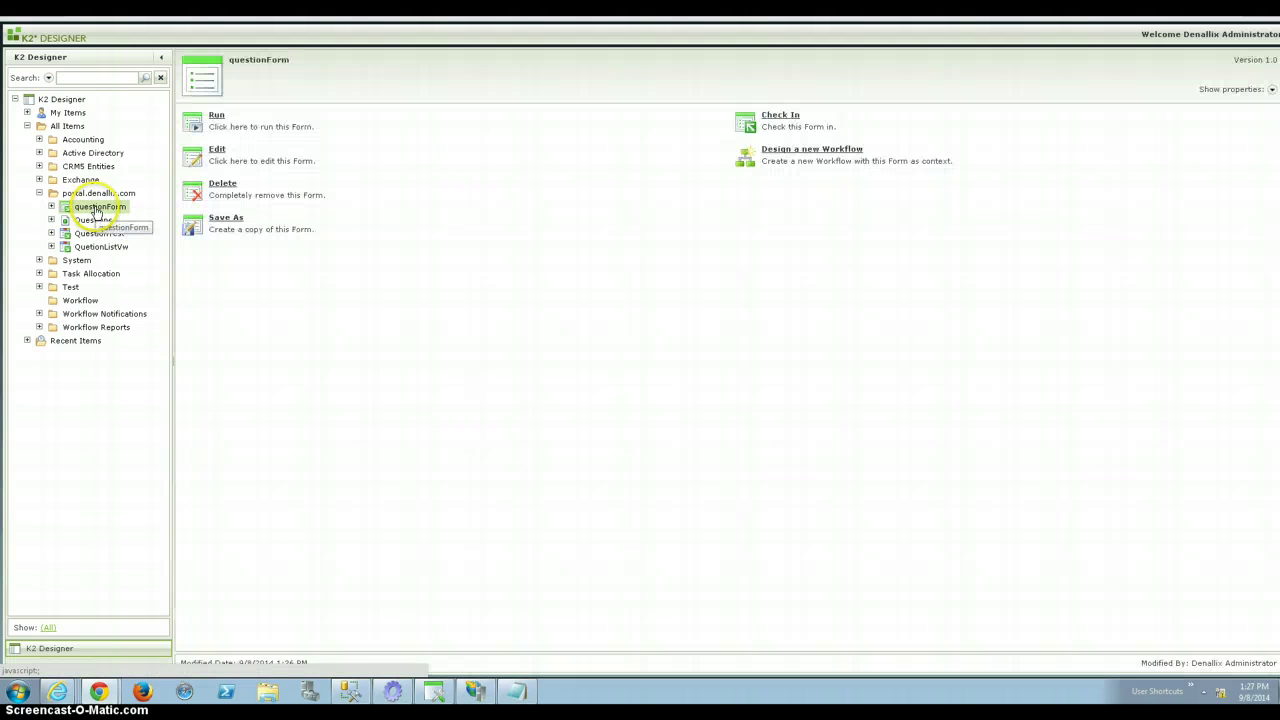
Step: Open the QuestionTest view for editing and start a new rule
click(99, 236)
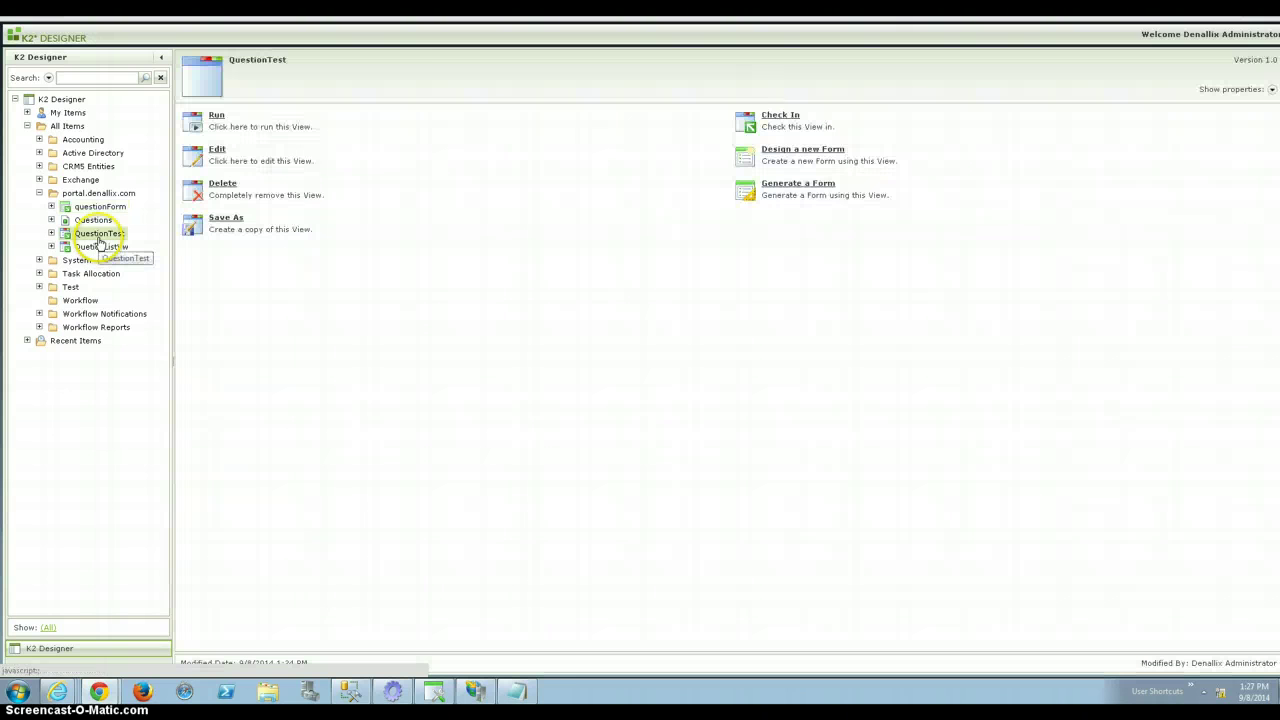
click(218, 151)
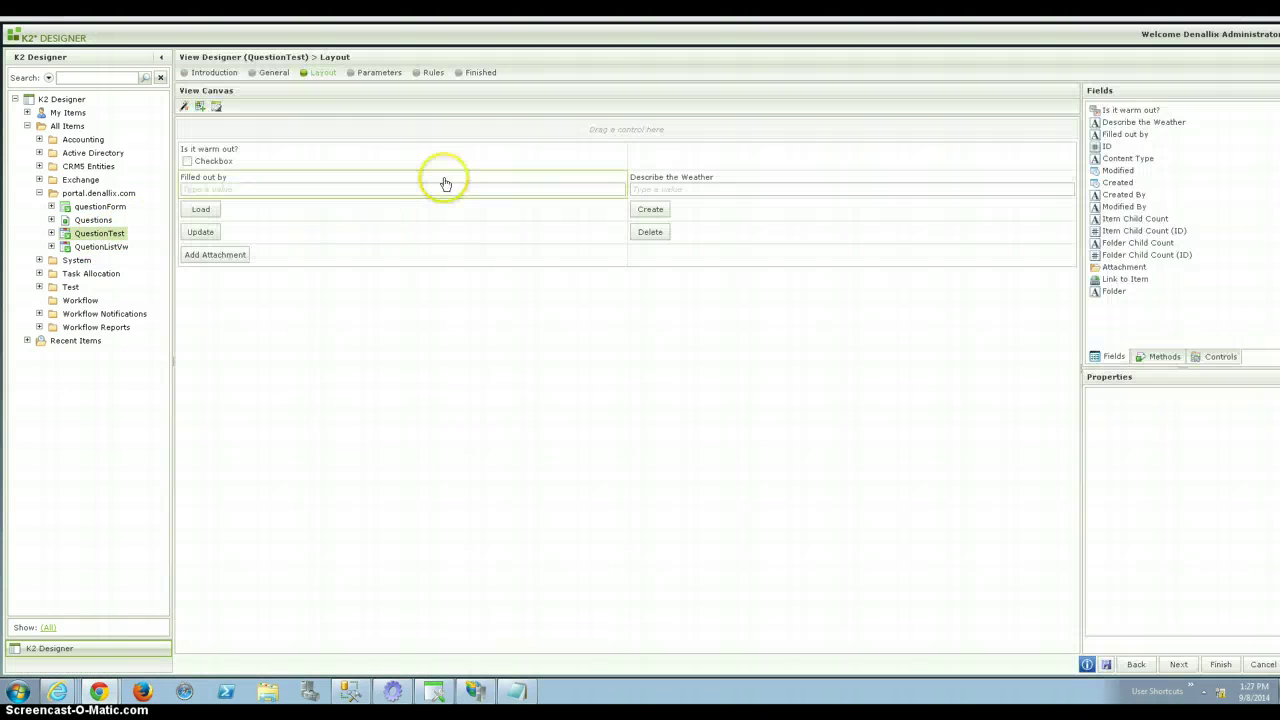
click(433, 74)
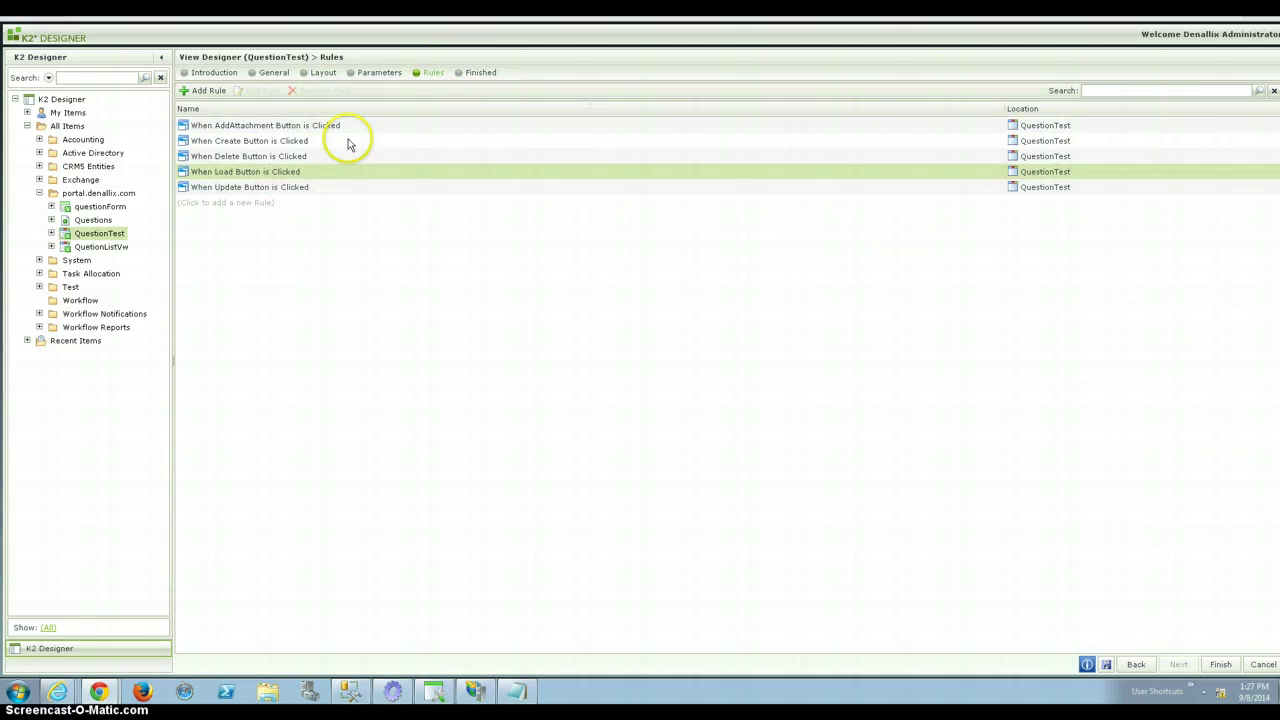
click(199, 92)
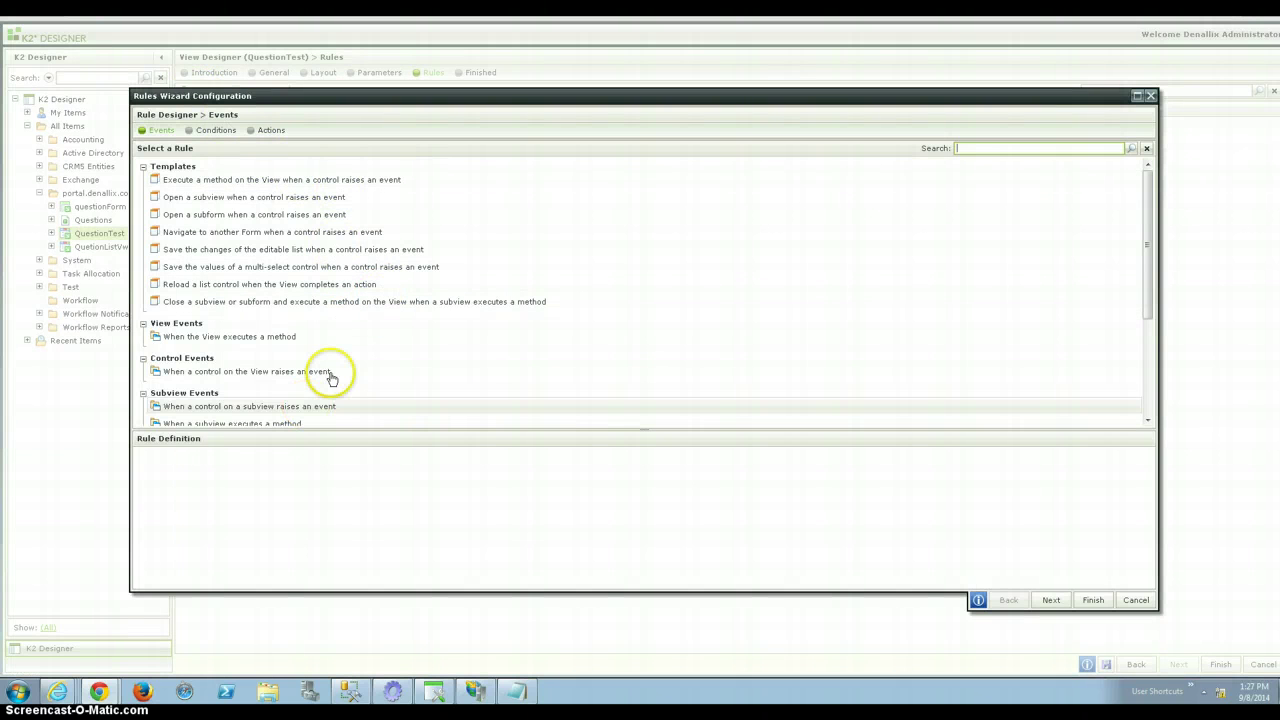
Step: Trigger the rule when the view executes Initialize and add a Transfer data action
click(285, 339)
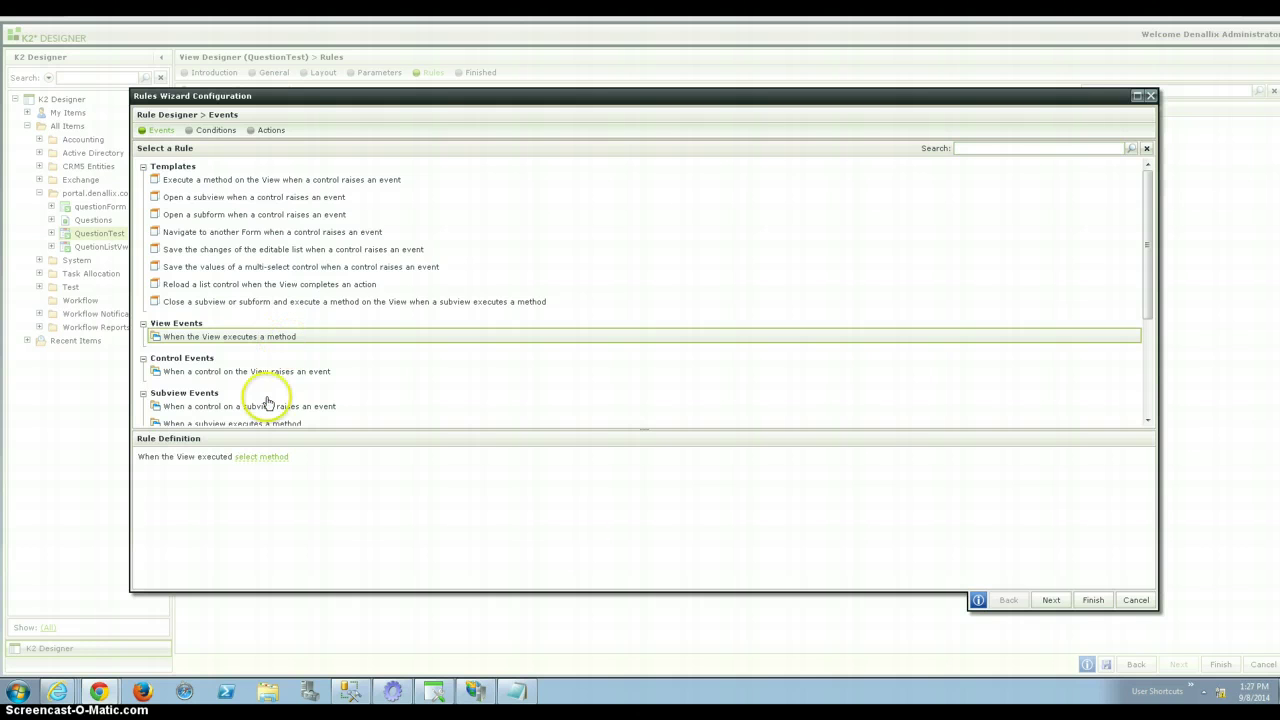
click(263, 460)
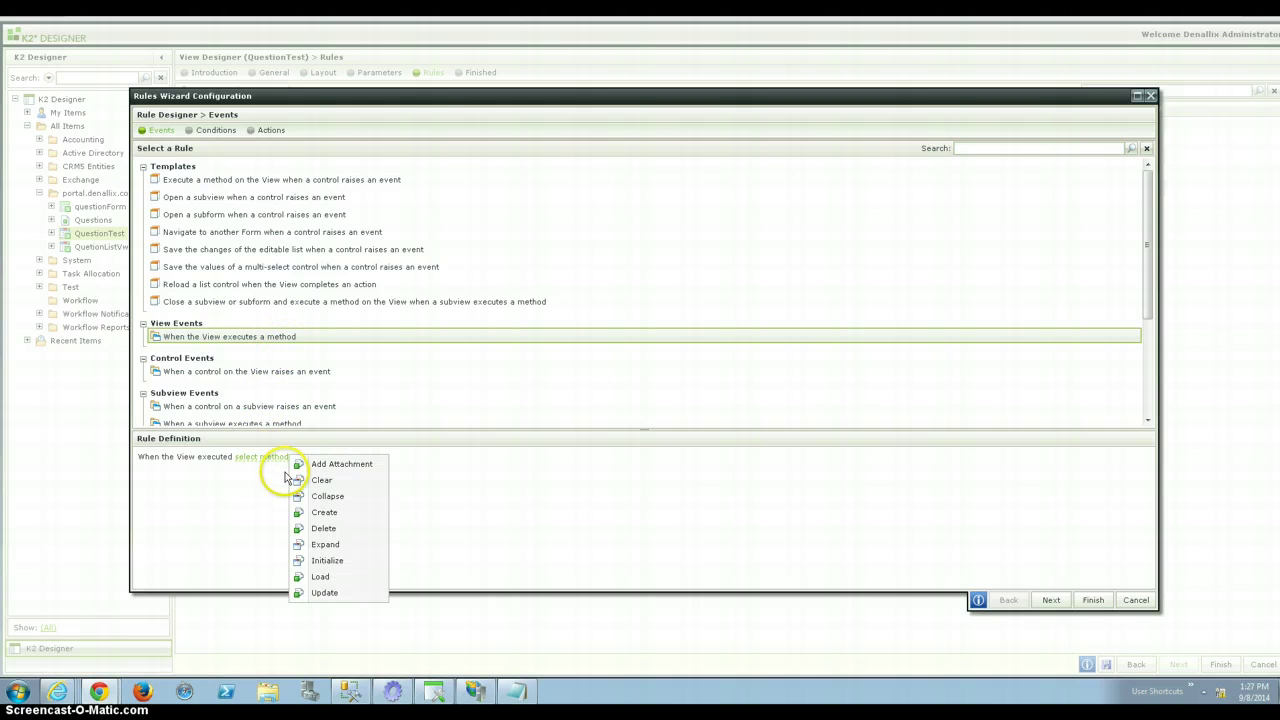
click(327, 560)
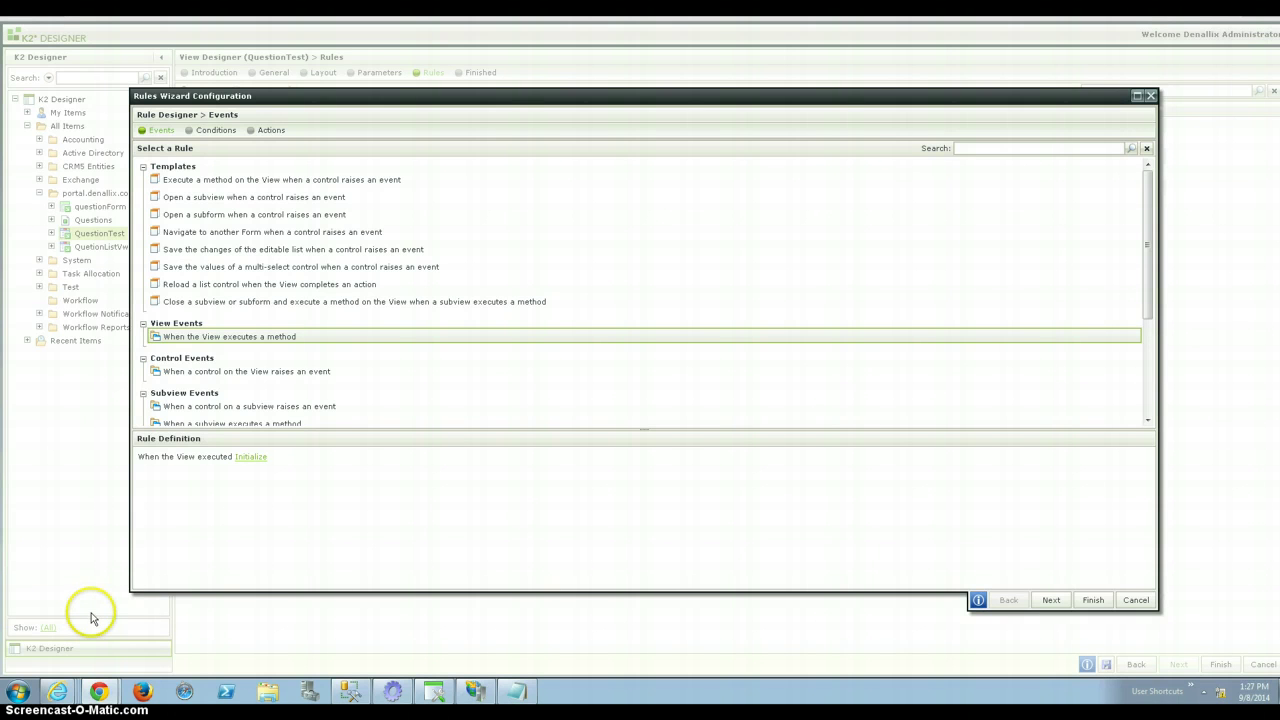
click(272, 131)
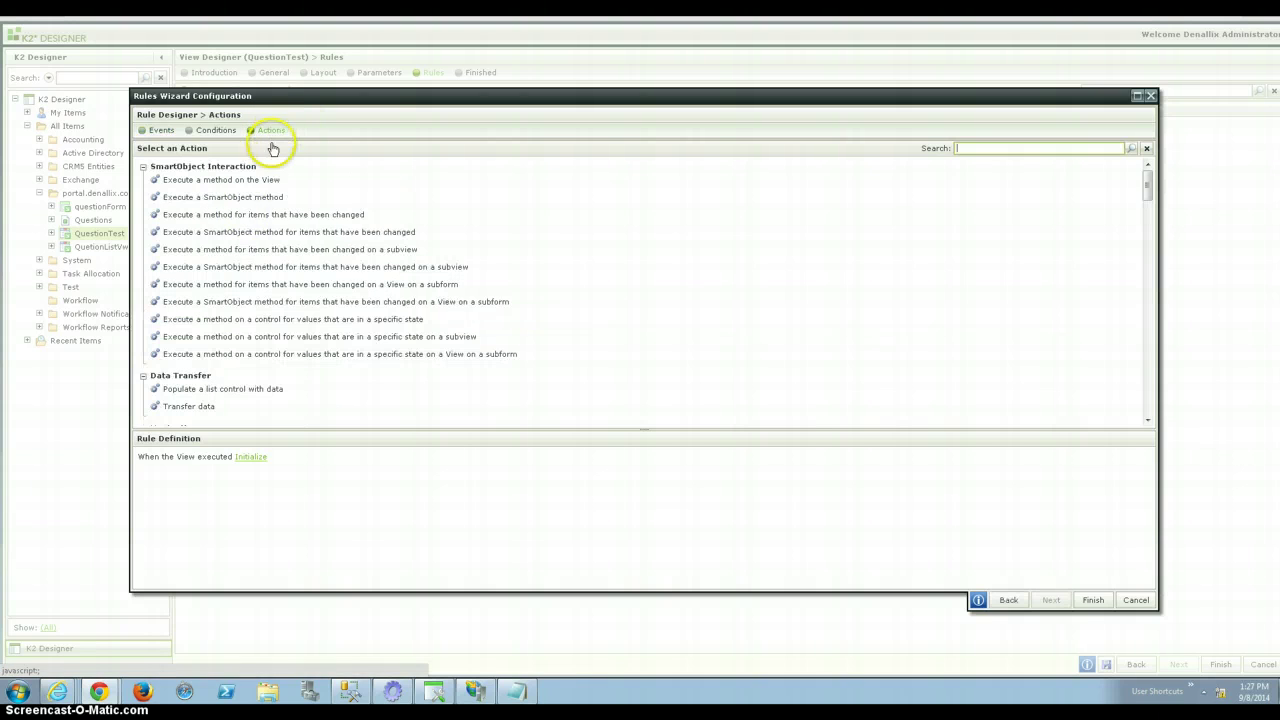
click(201, 407)
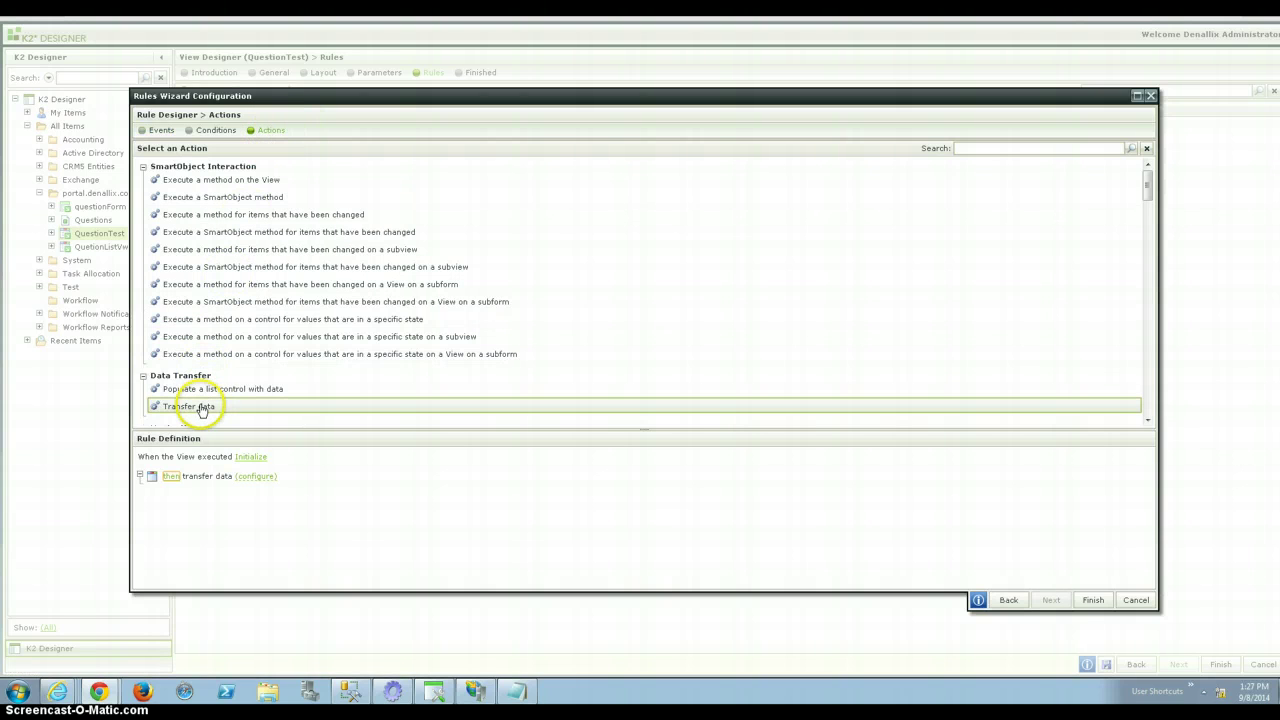
Step: Map System Values > Current User > Name into Filled out by and save the Initialize rule
click(258, 477)
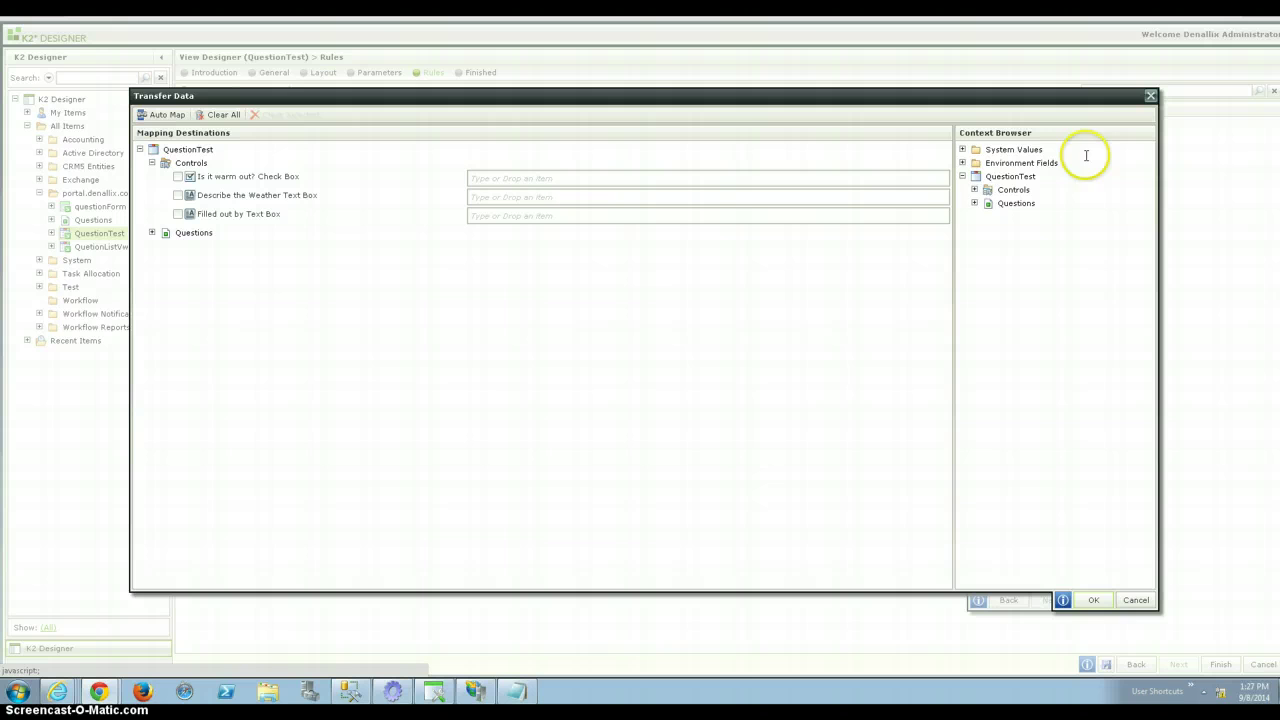
click(962, 150)
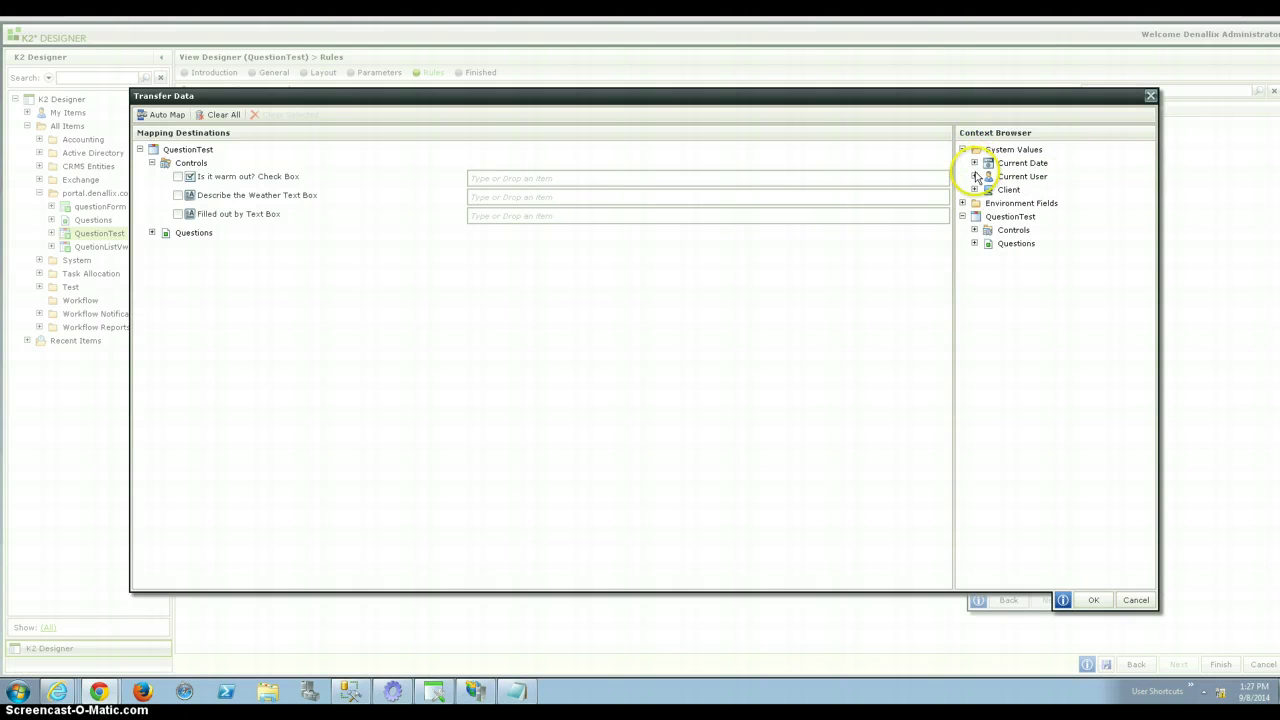
click(975, 177)
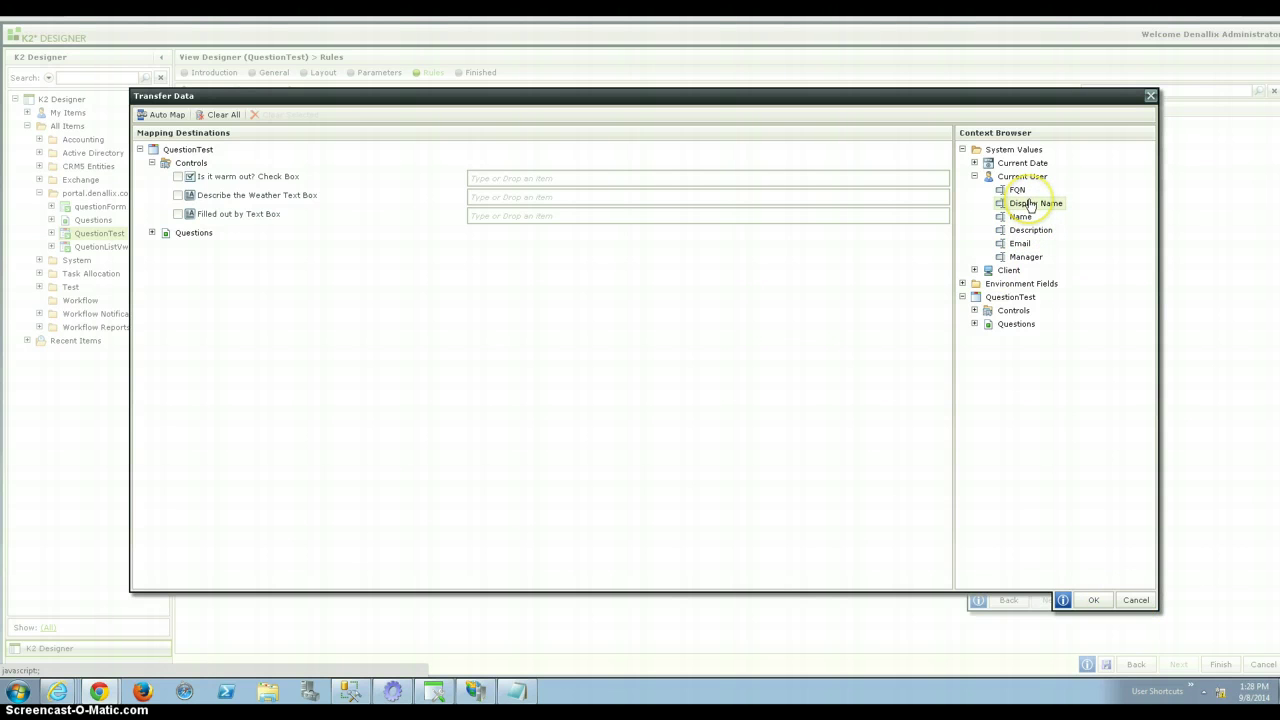
drag(1018, 216, 541, 216)
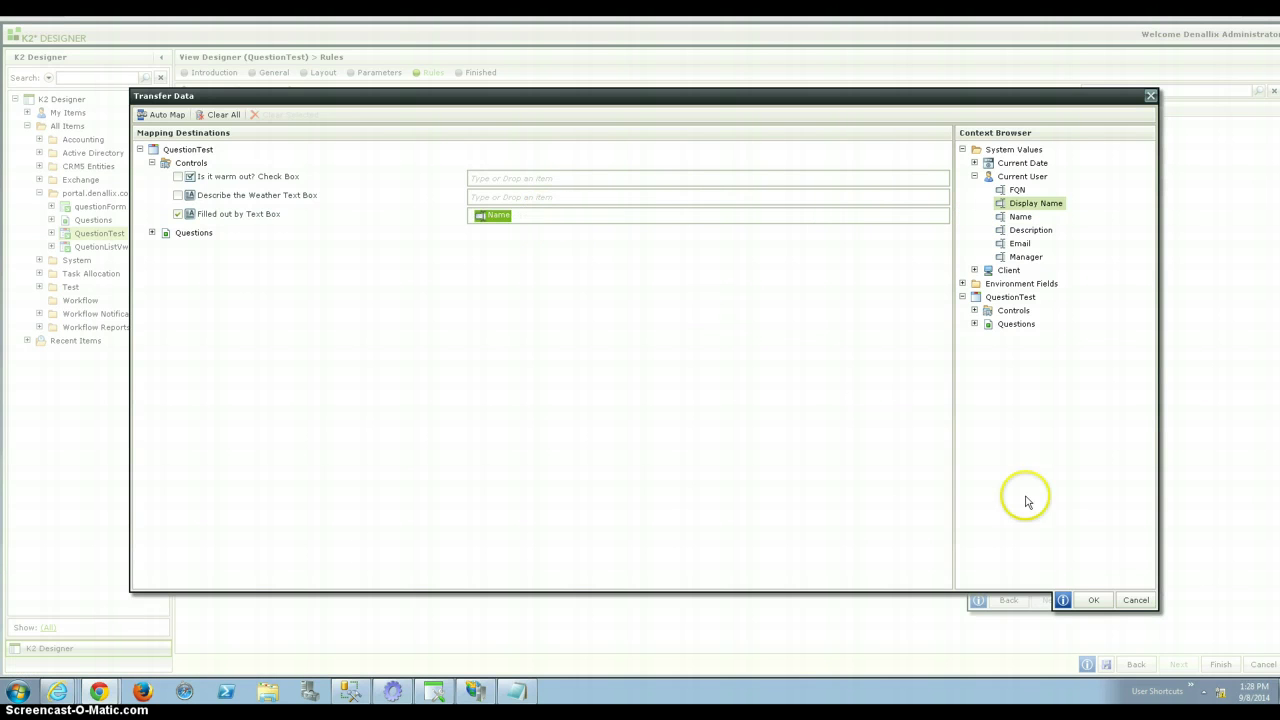
click(1093, 600)
click(1090, 600)
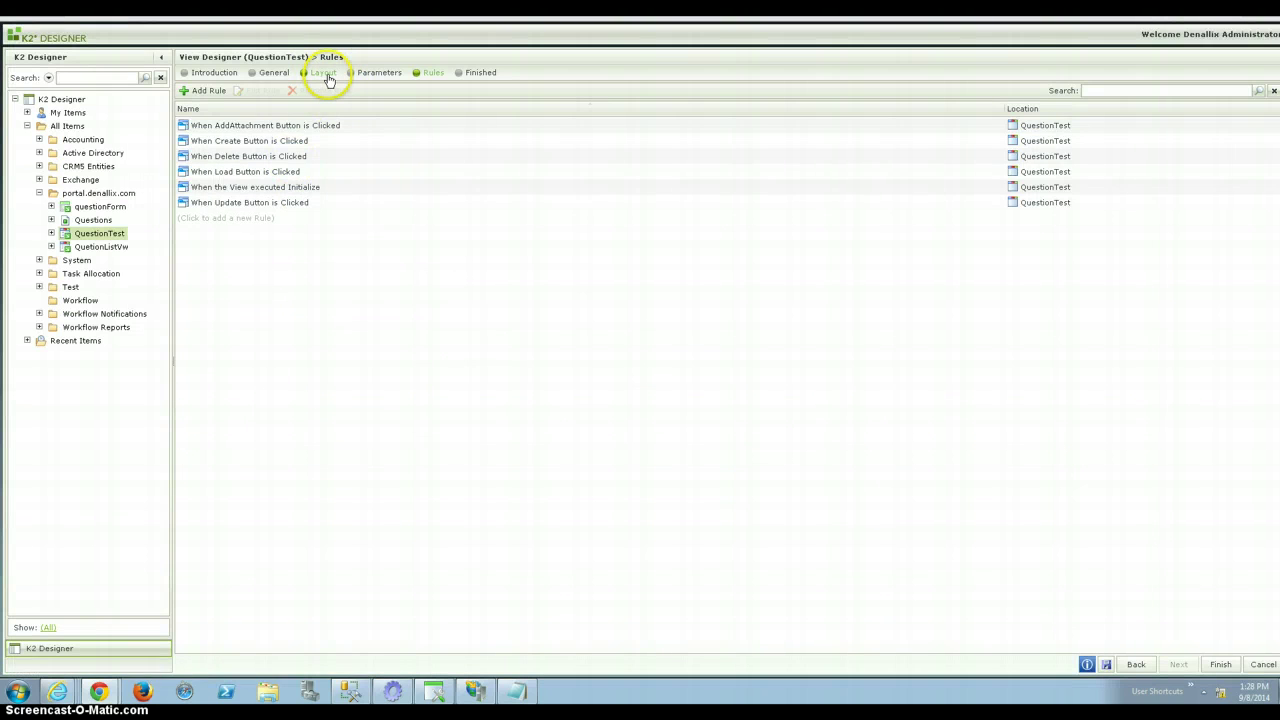
Step: Change the Filled out by text box into a Data Label control
click(325, 74)
click(418, 191)
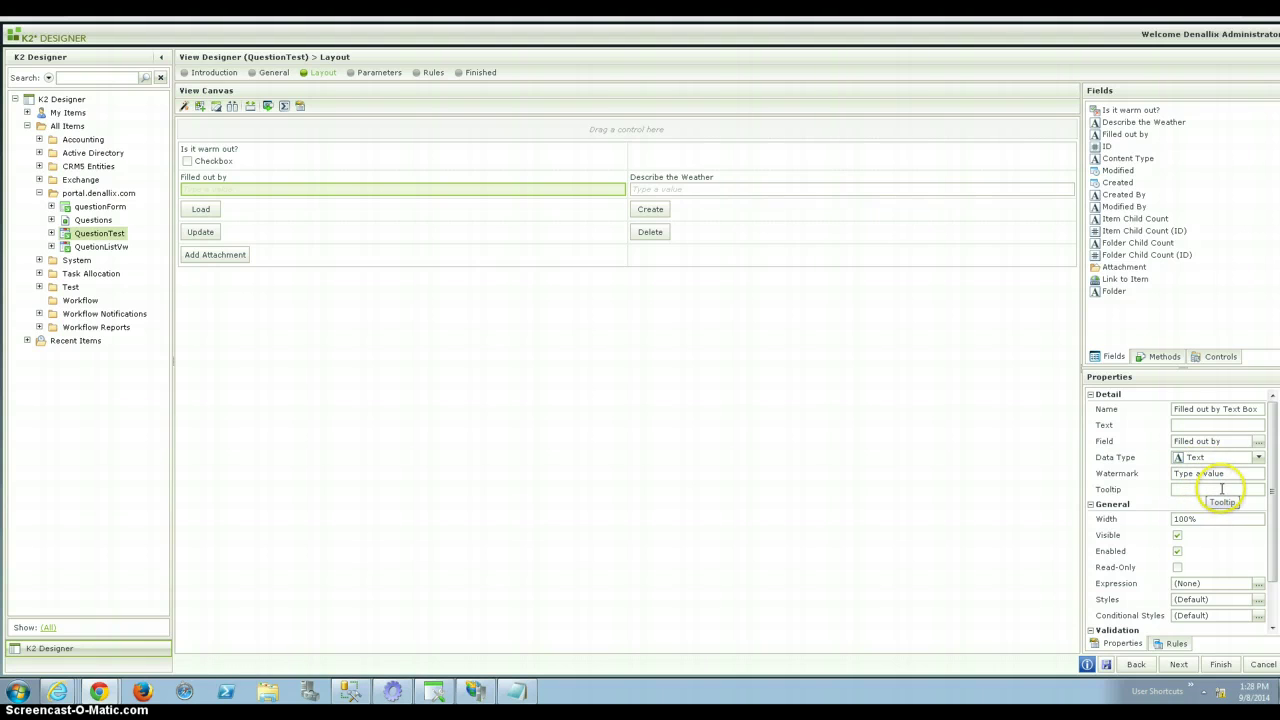
click(271, 107)
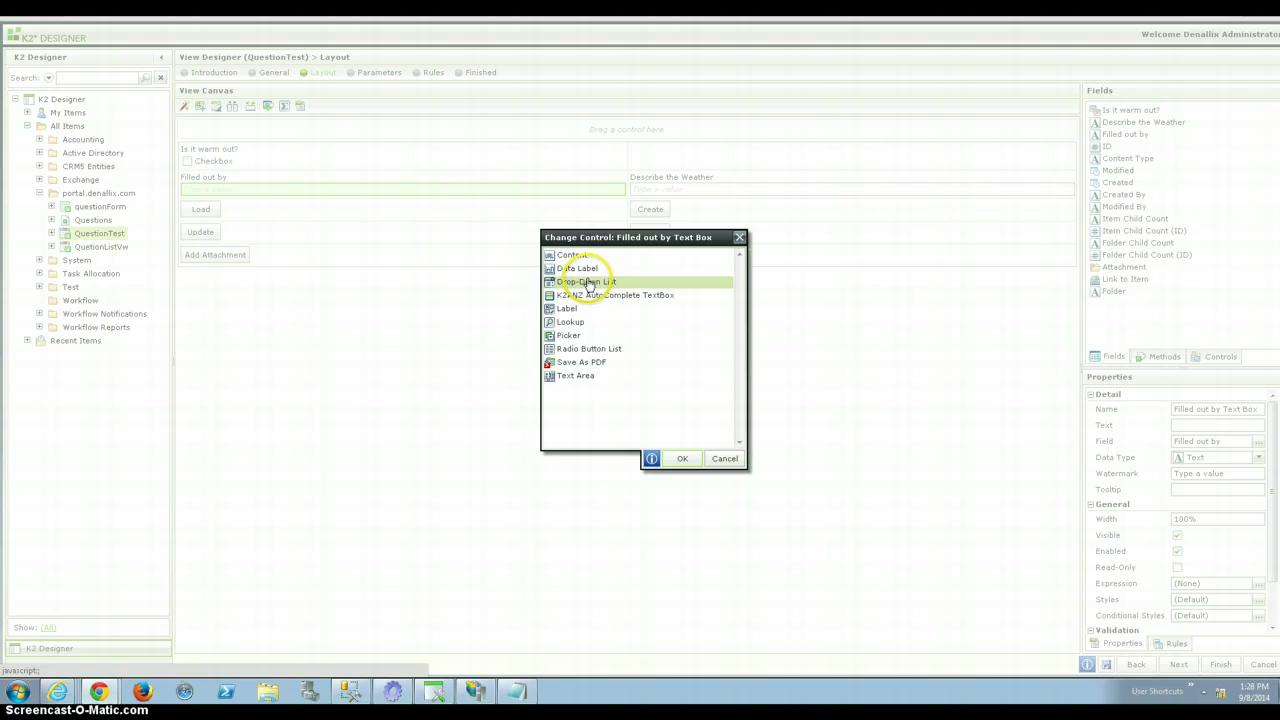
click(581, 270)
click(676, 459)
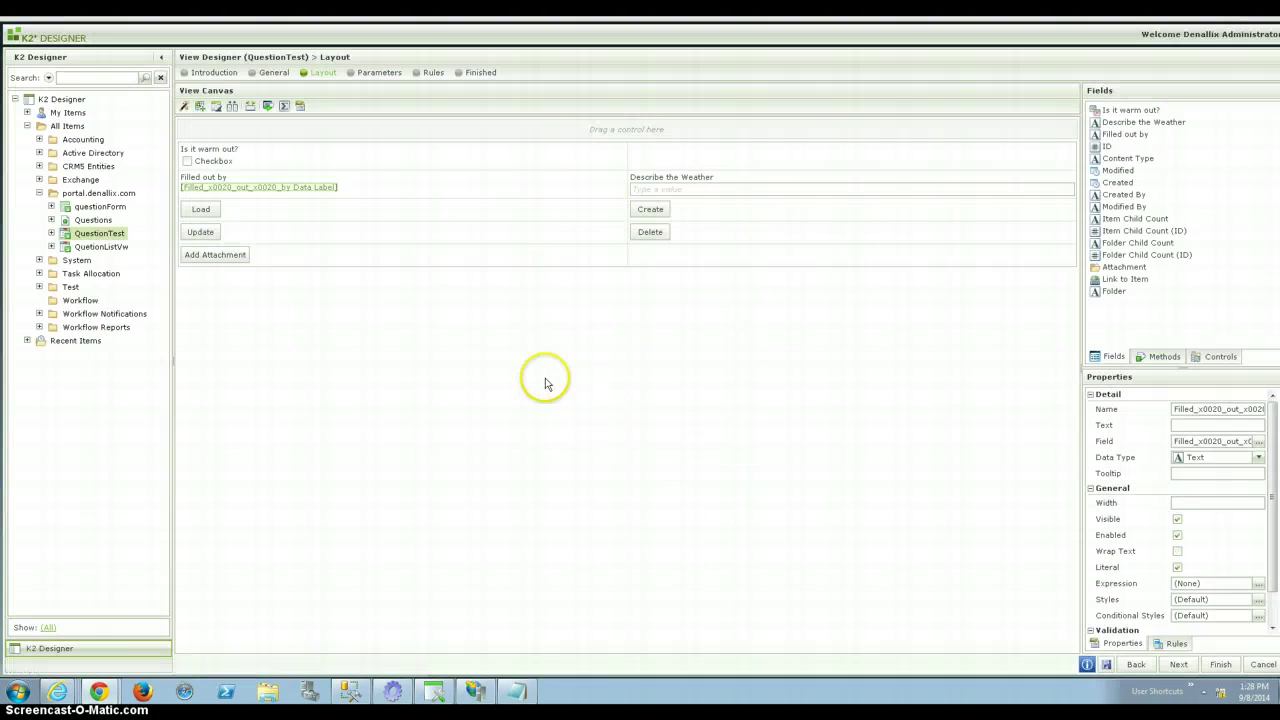
Step: Reconfirm the Initialize rule's current-user mapping and save the QuestionTest view
click(433, 73)
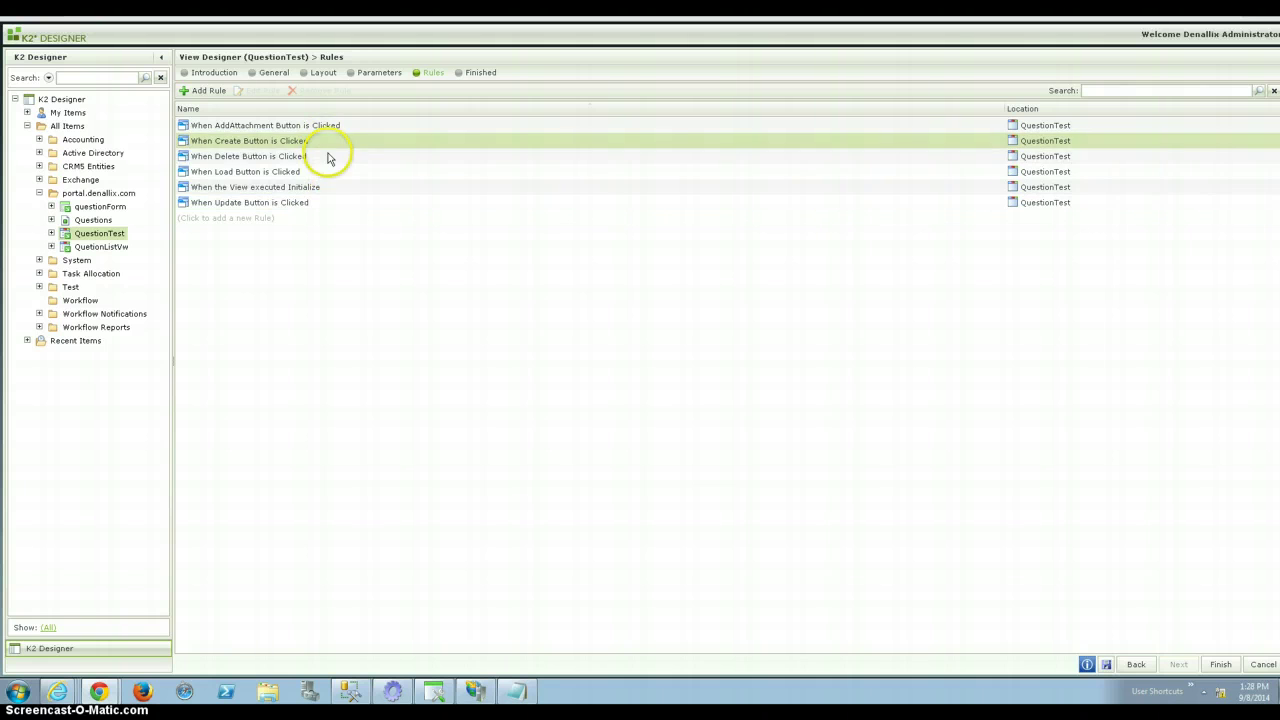
double_click(309, 192)
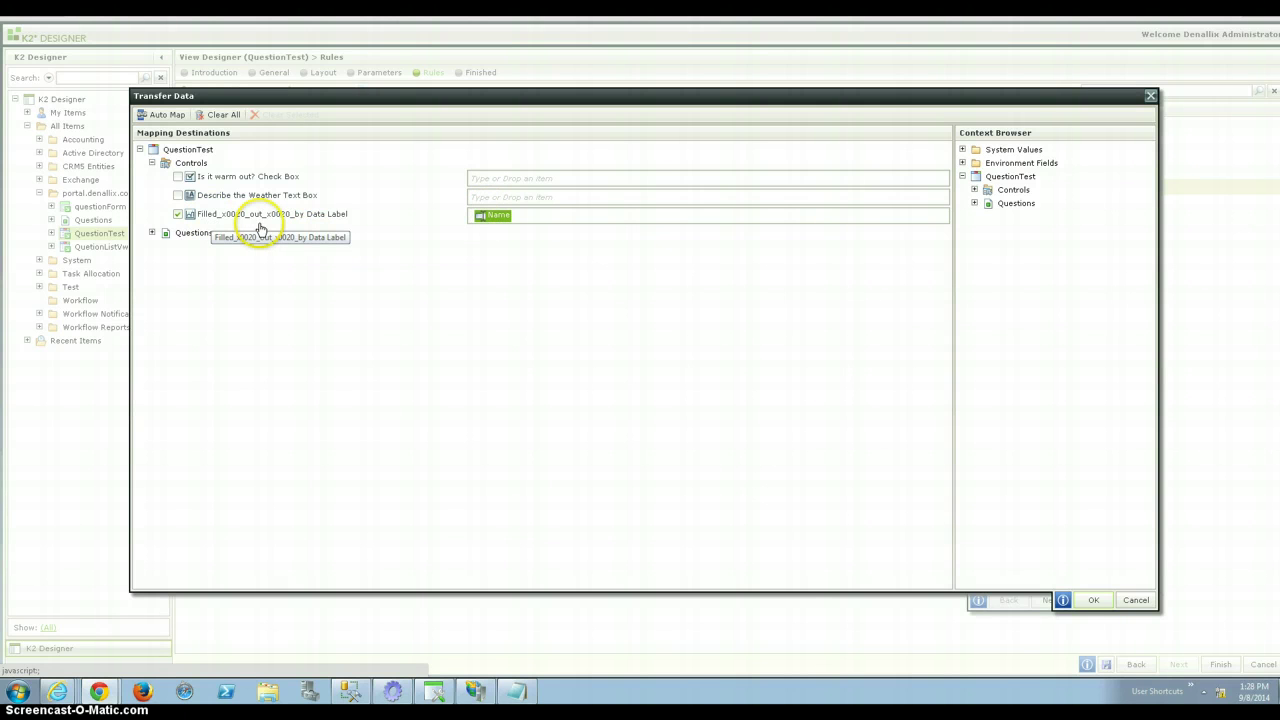
click(1098, 600)
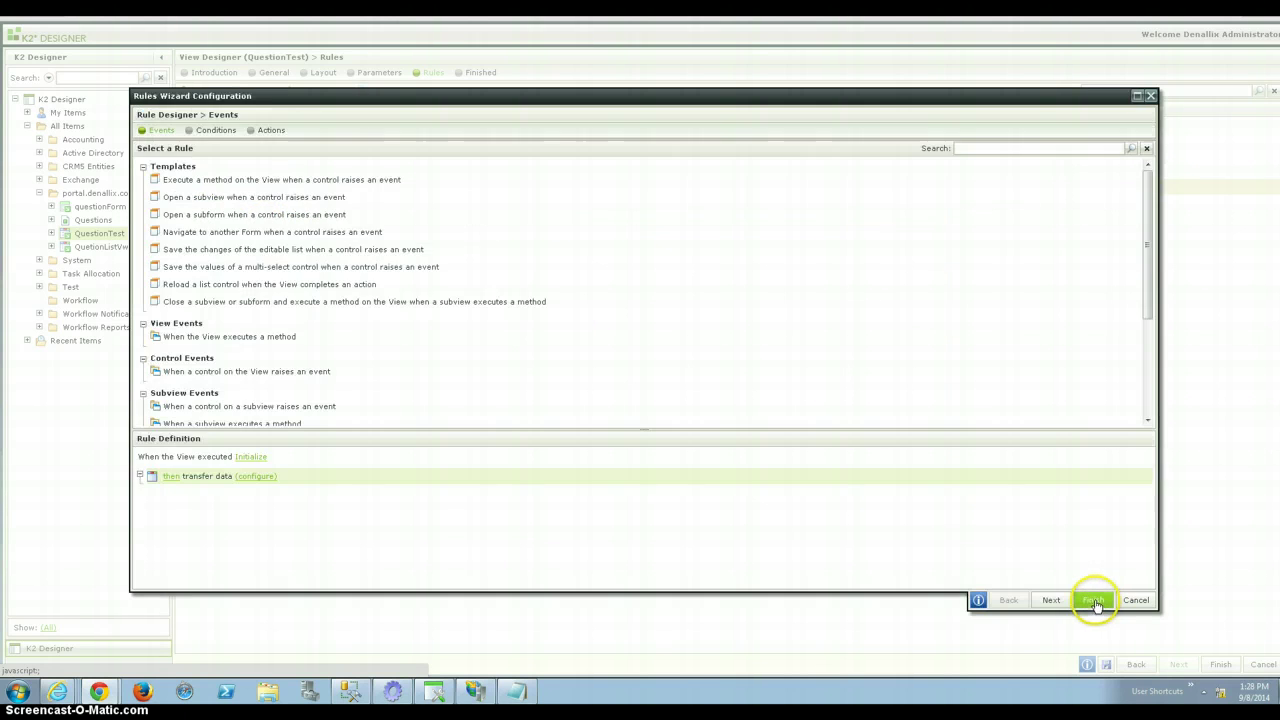
click(1115, 602)
click(1220, 665)
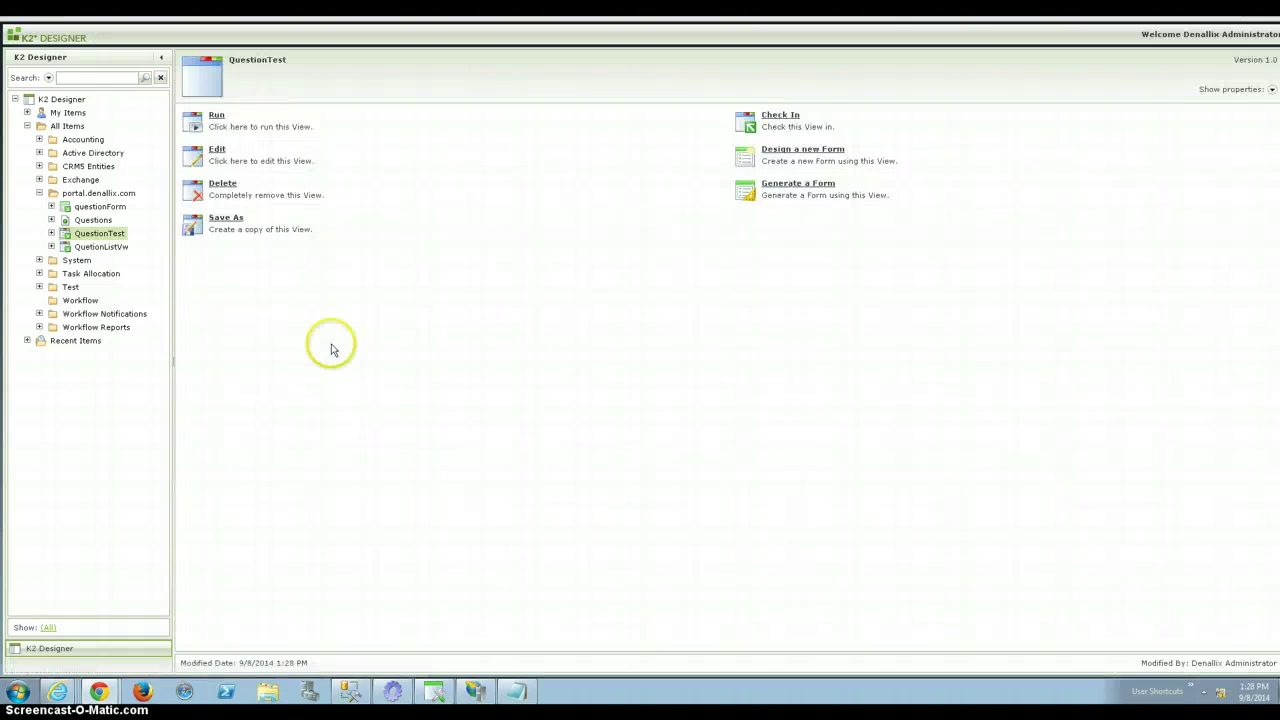
Step: Run QuestionTest and try its Load and Create buttons
click(210, 116)
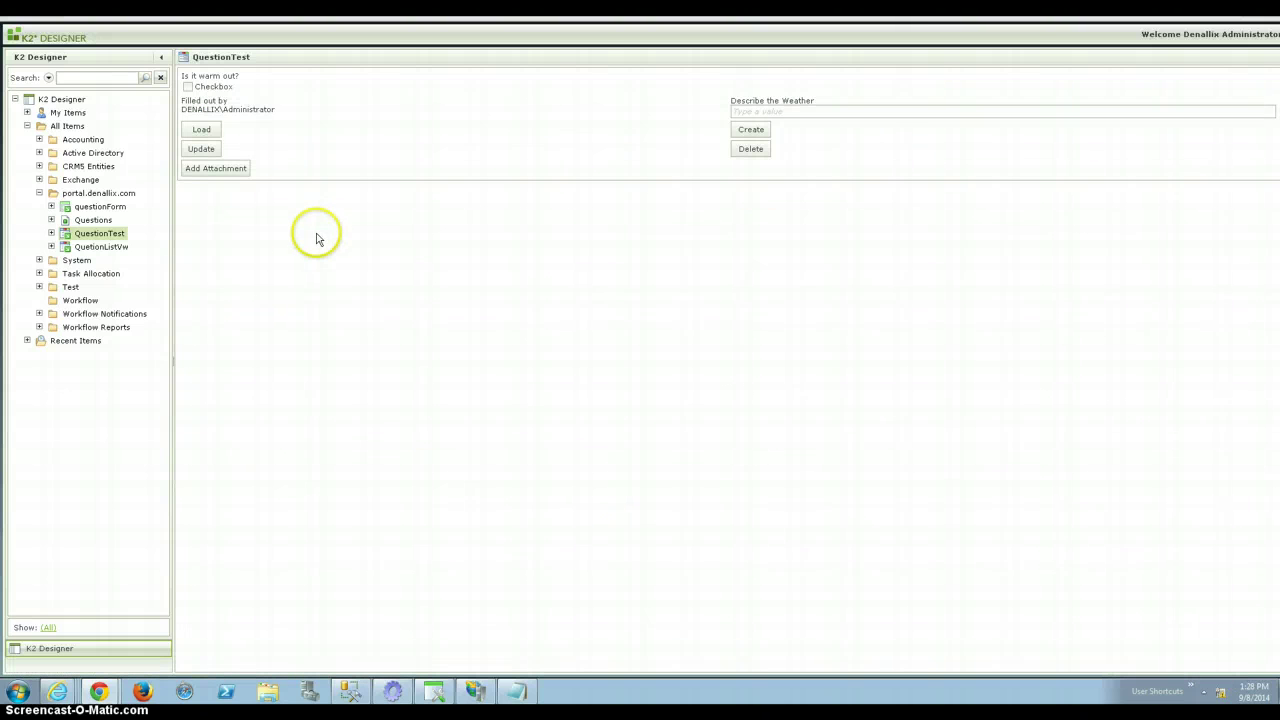
click(204, 129)
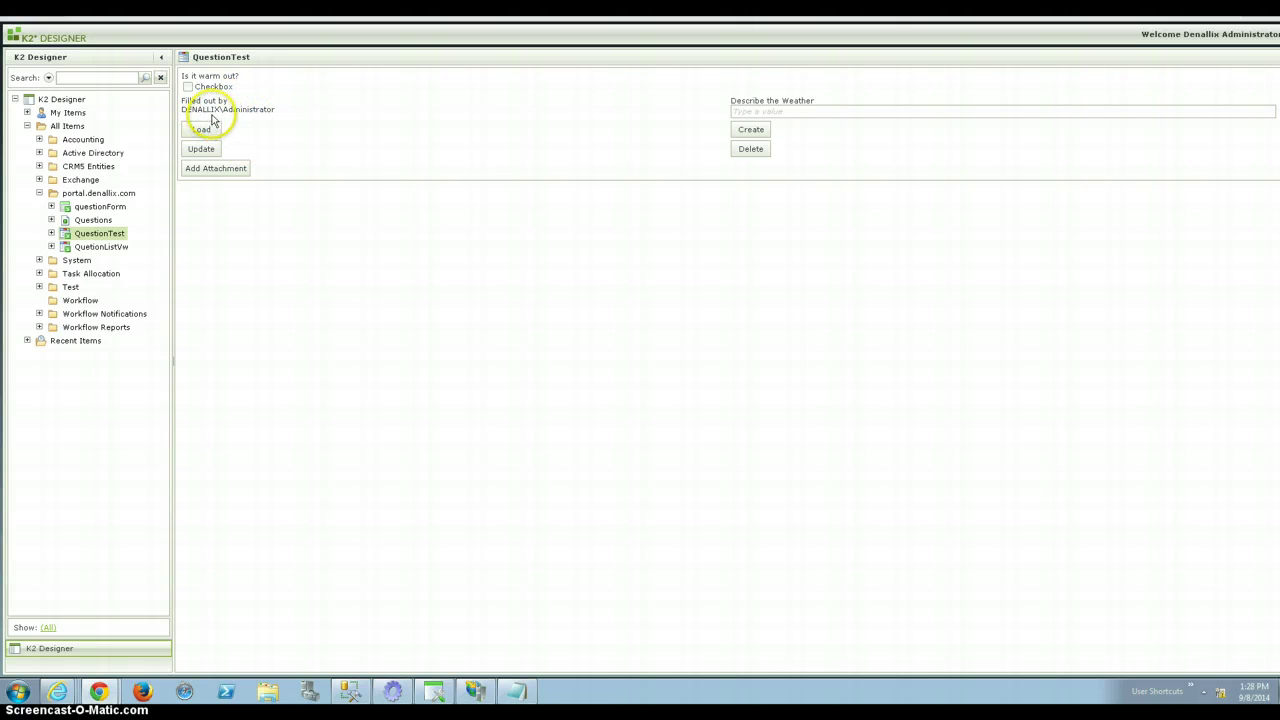
click(205, 120)
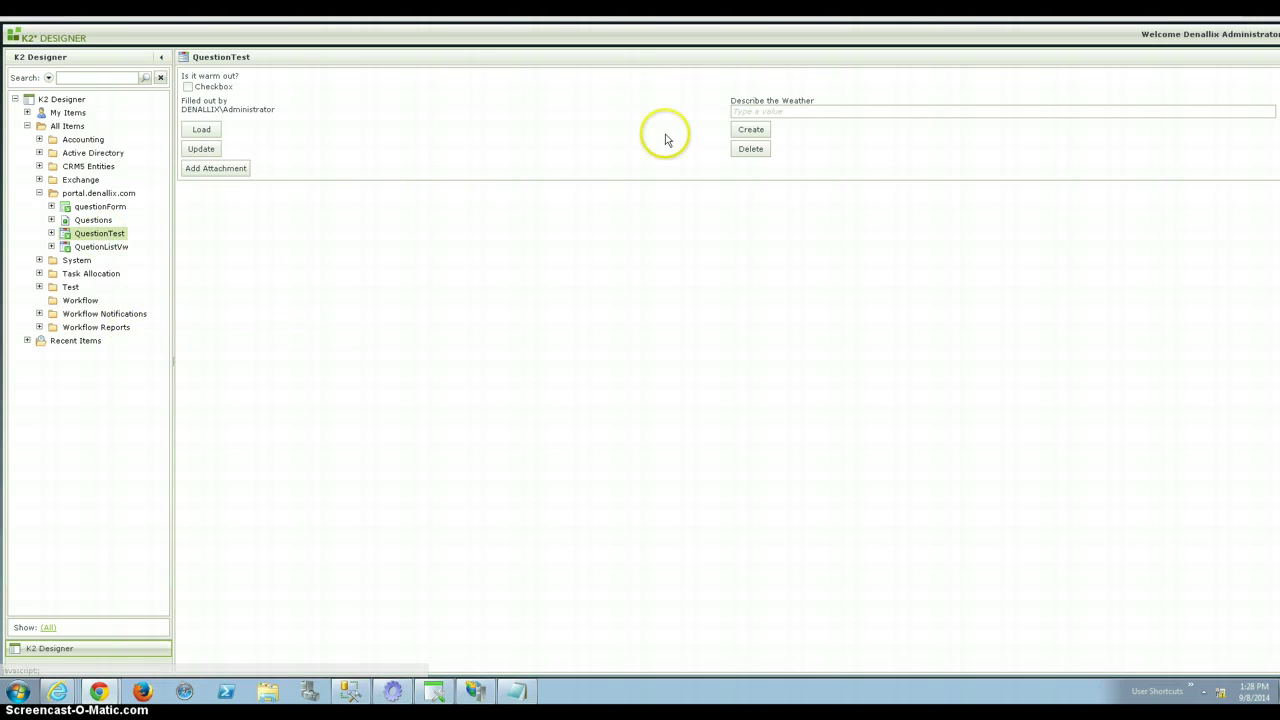
click(752, 131)
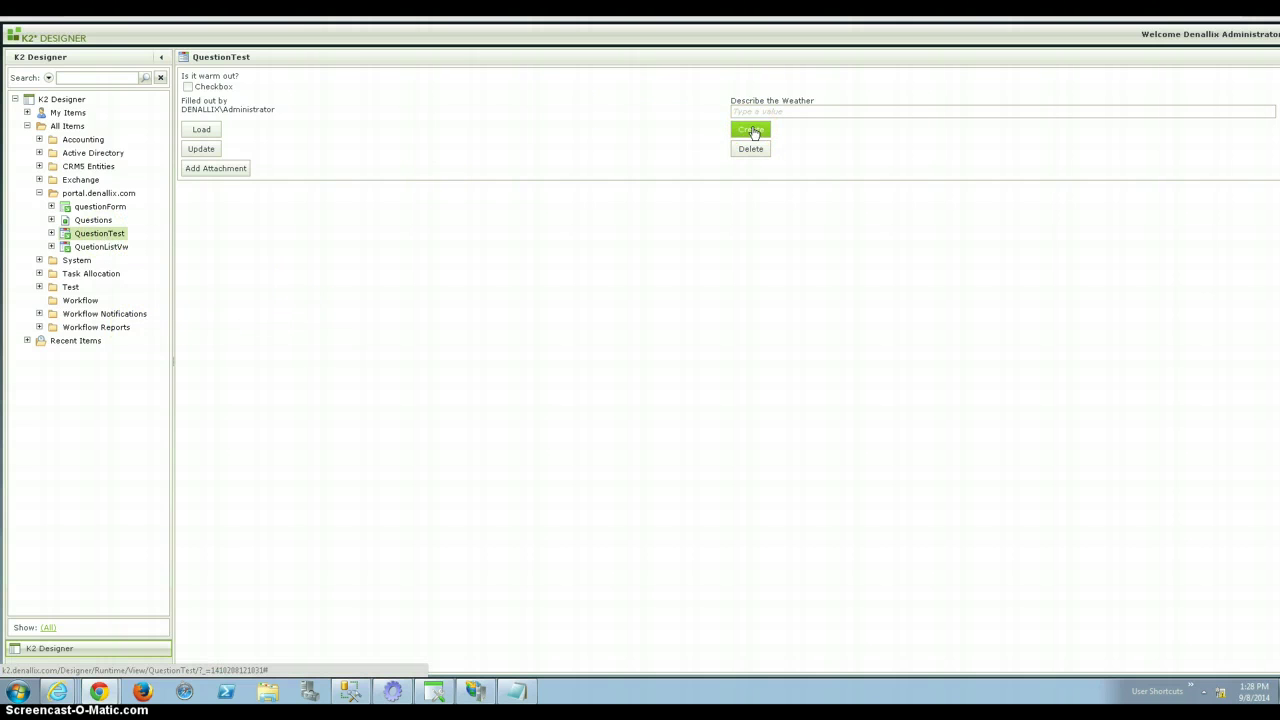
Step: Edit QuestionTest and open the When Create Button is Clicked rule
click(102, 236)
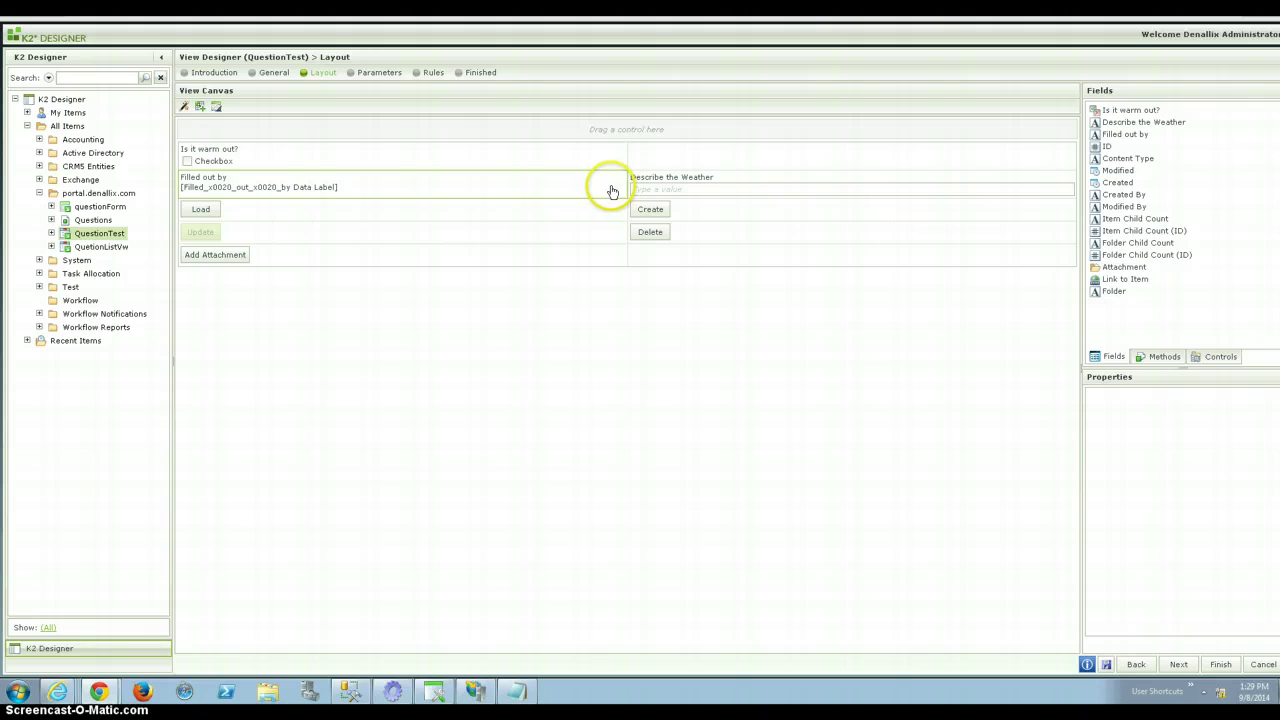
click(647, 211)
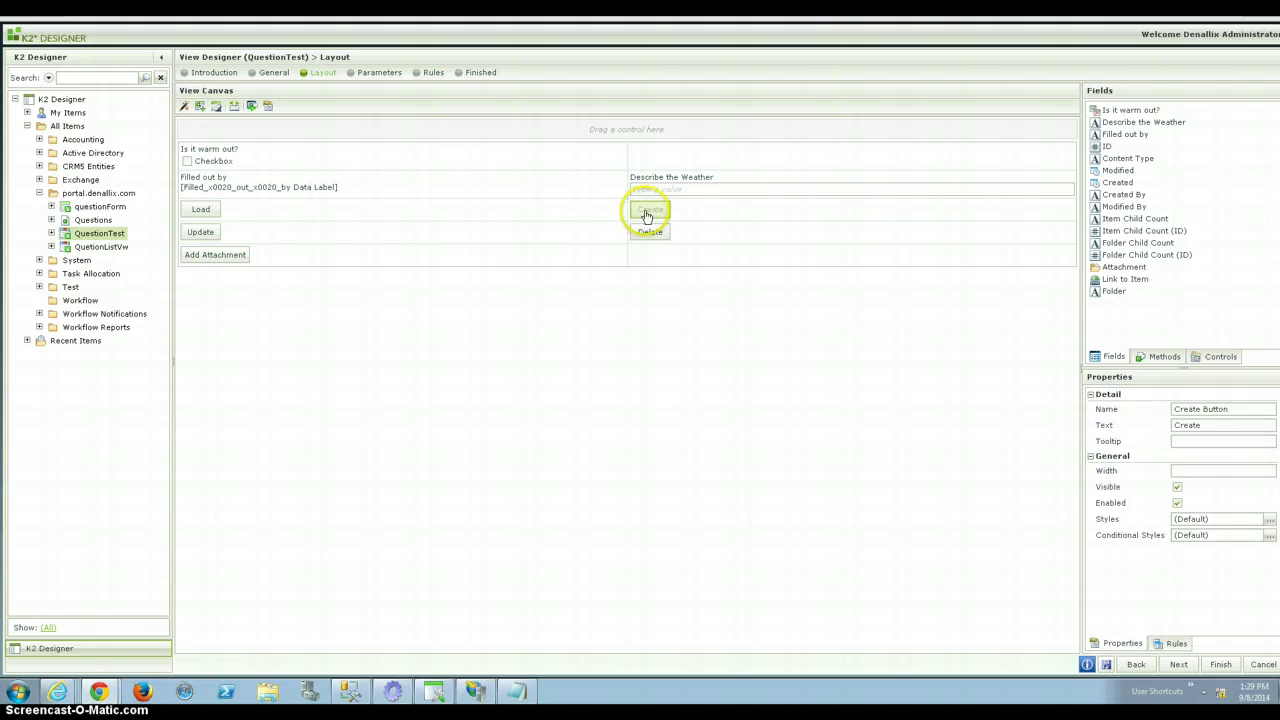
click(1178, 643)
double_click(1114, 432)
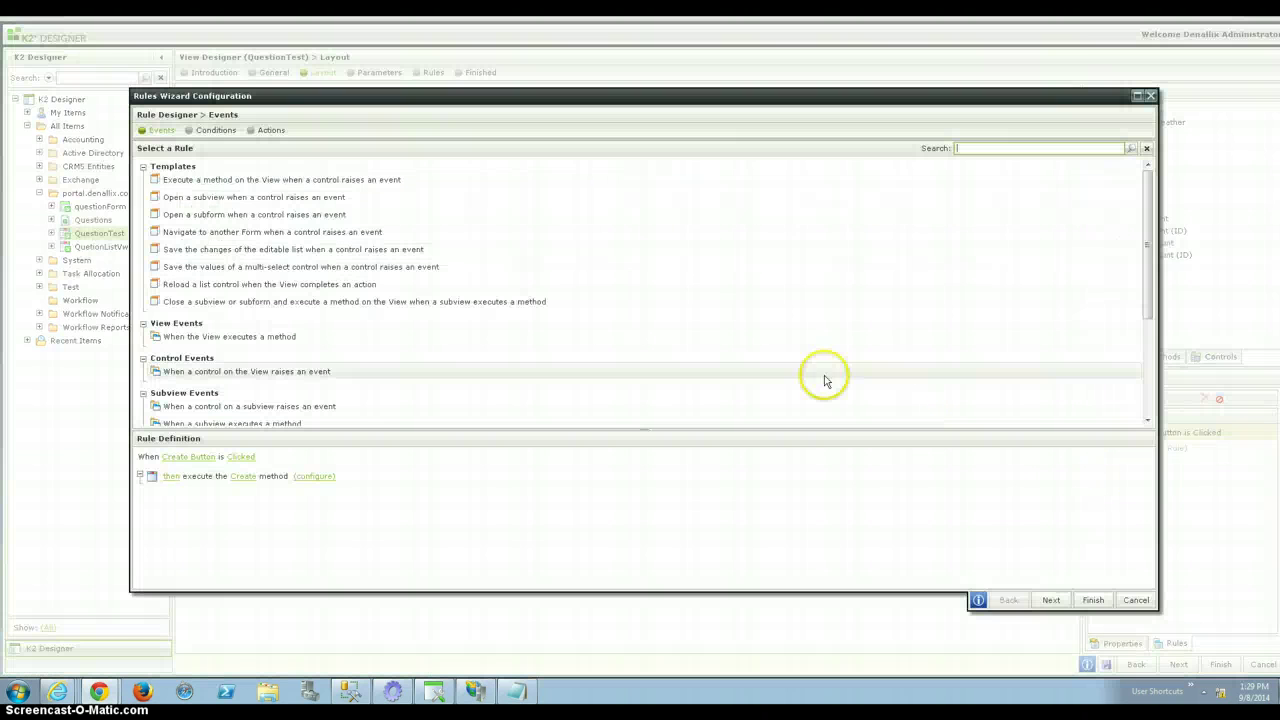
Step: Review the Create method's input mappings, then cancel the rule wizard without saving
click(313, 477)
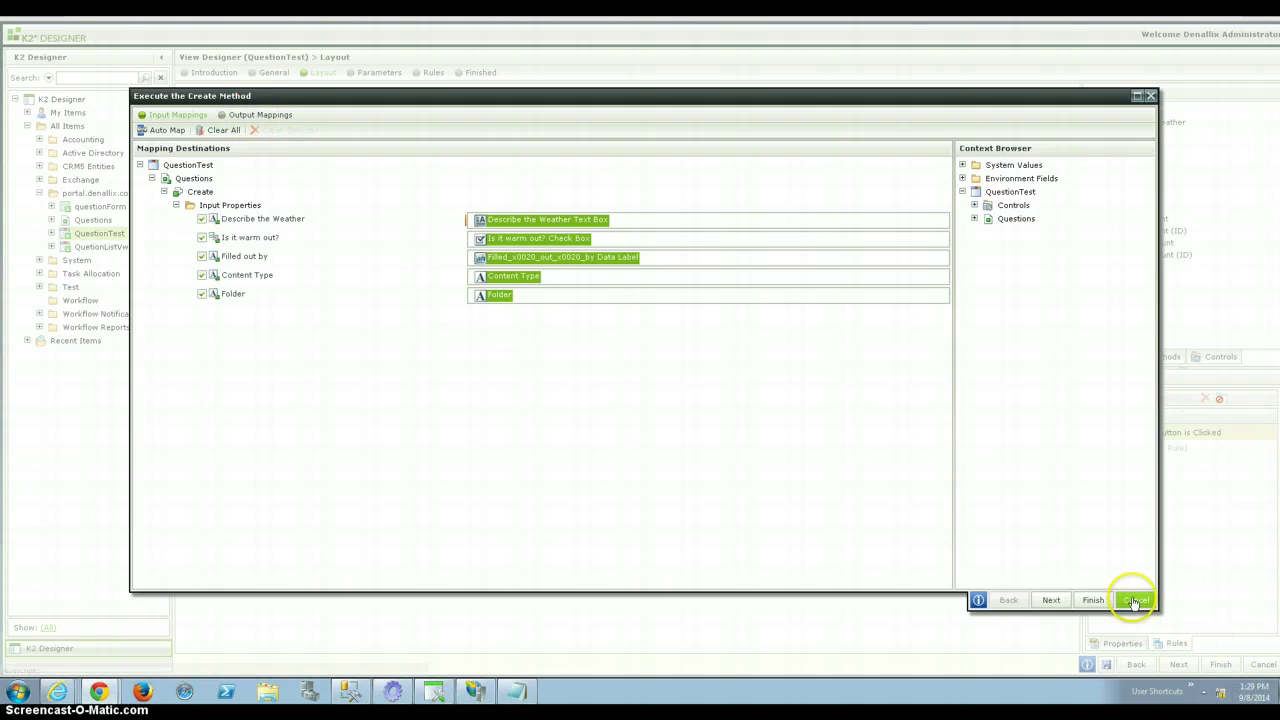
click(1135, 601)
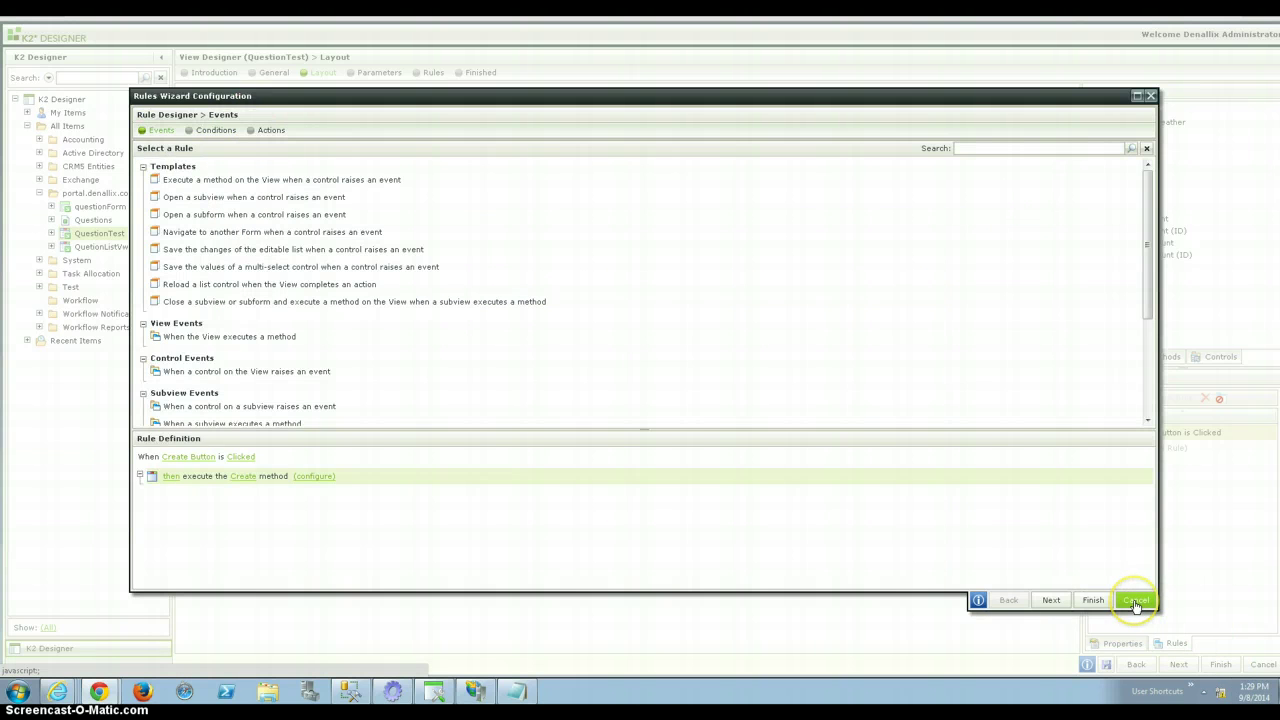
click(1135, 601)
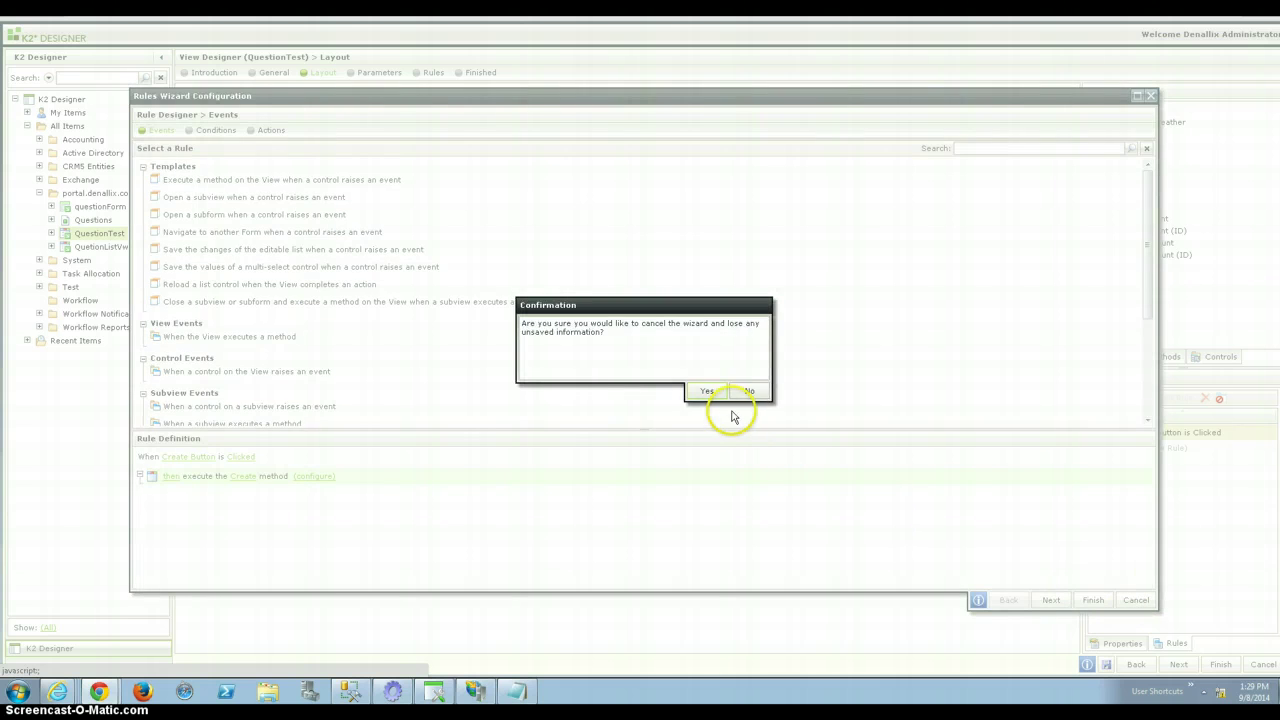
click(706, 391)
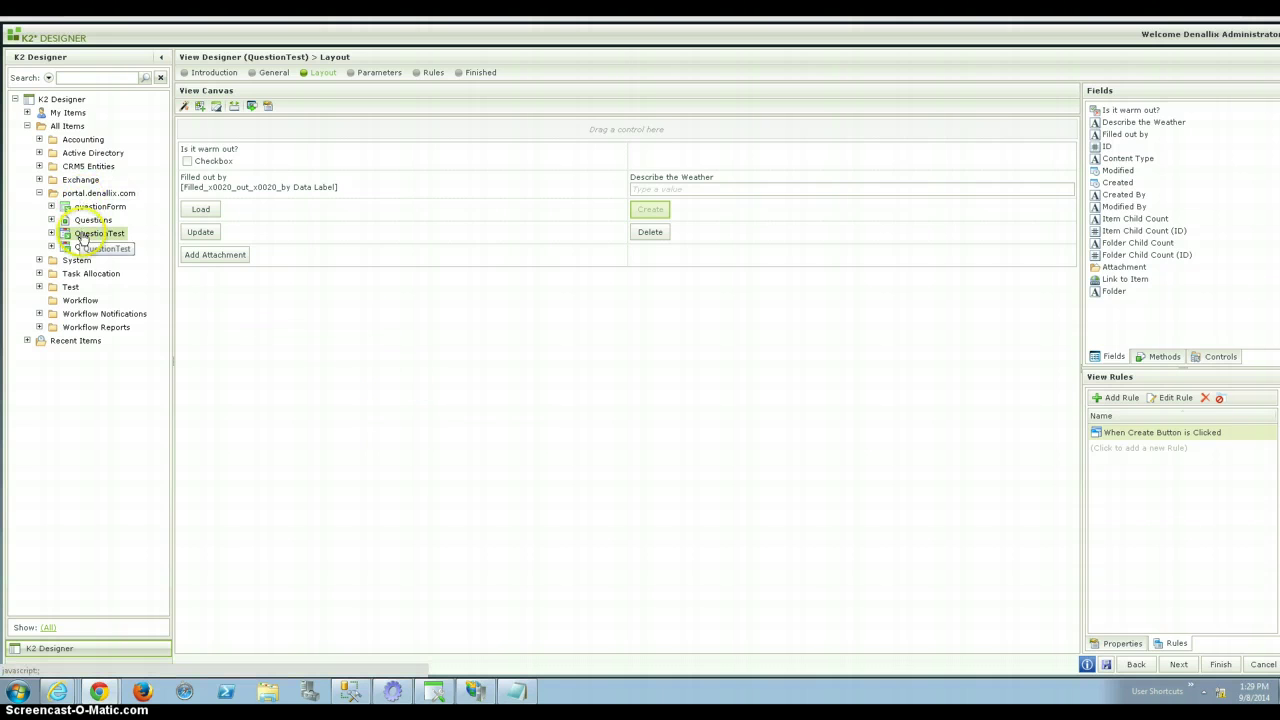
drag(95, 233, 190, 262)
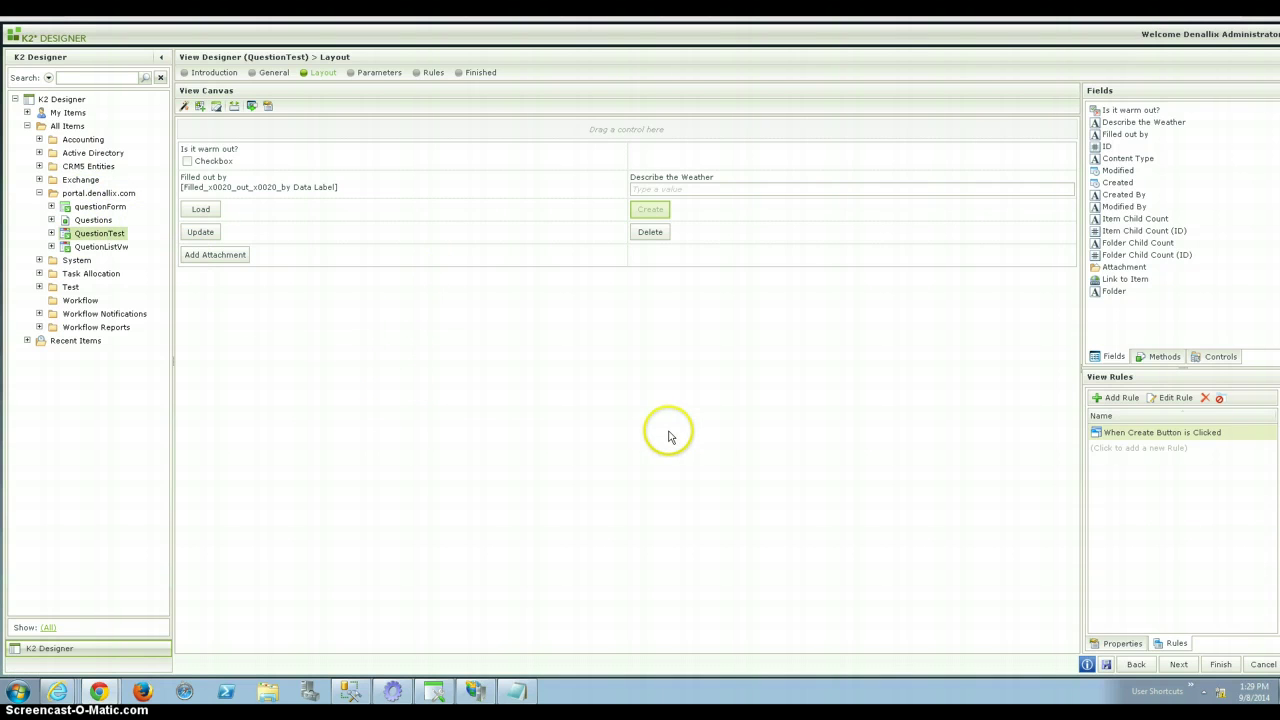